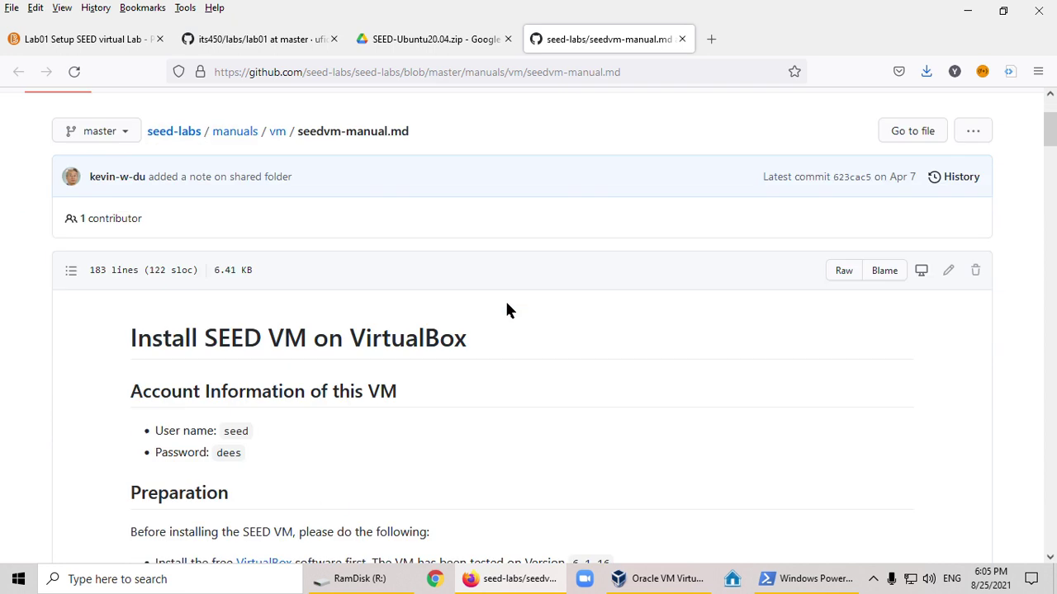
Request the download of SEED-Ubuntu20.04.zip from its Google Drive page and proceed past the virus scan notice.
{"action": "scroll", "coordinate": [363, 299], "scroll_direction": "down", "scroll_amount": 1}
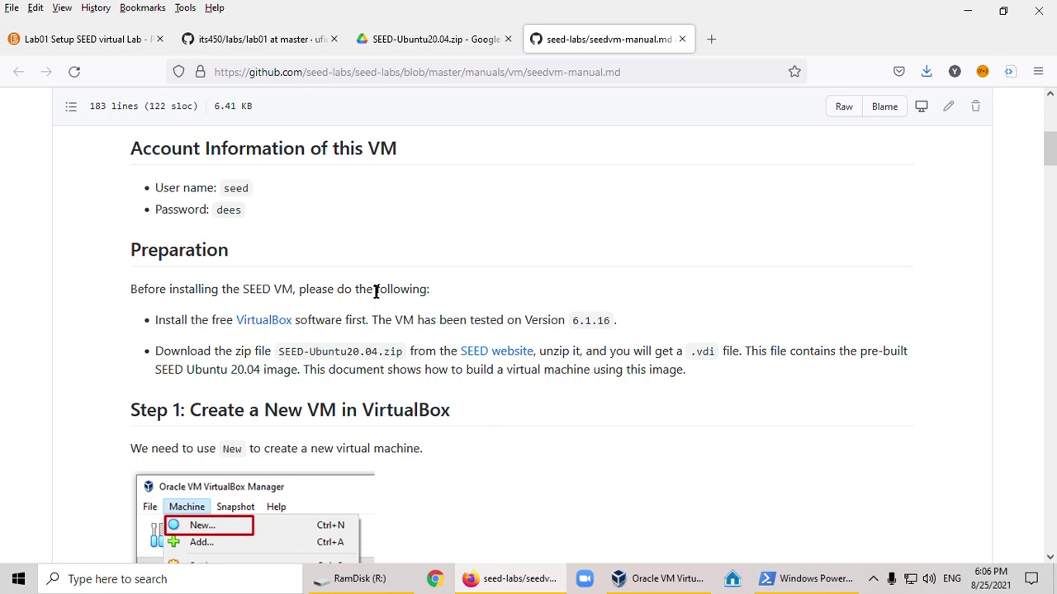
{"action": "left_click", "coordinate": [439, 41]}
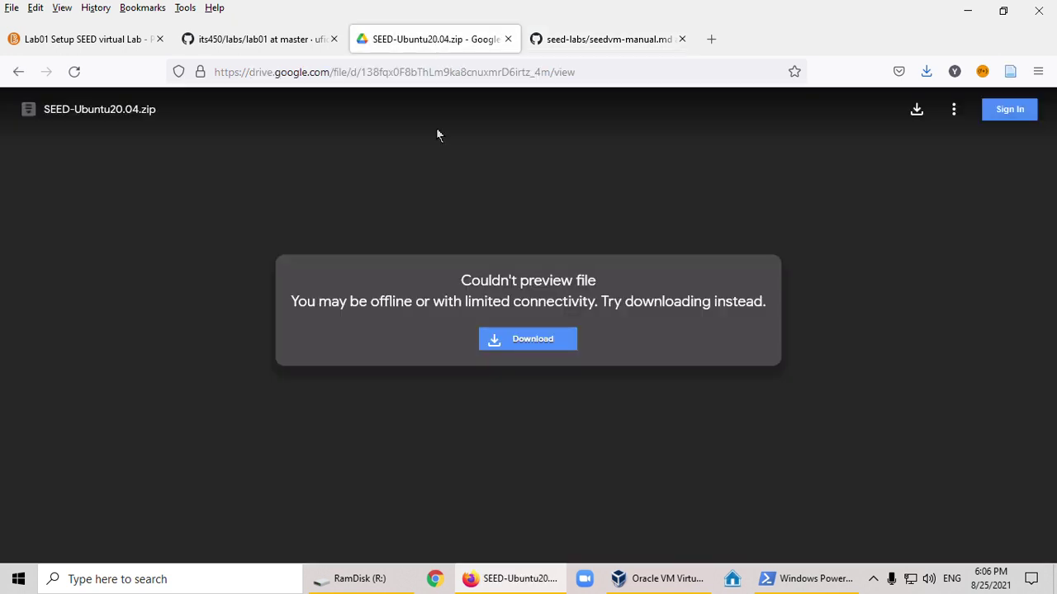
{"action": "left_click", "coordinate": [534, 341]}
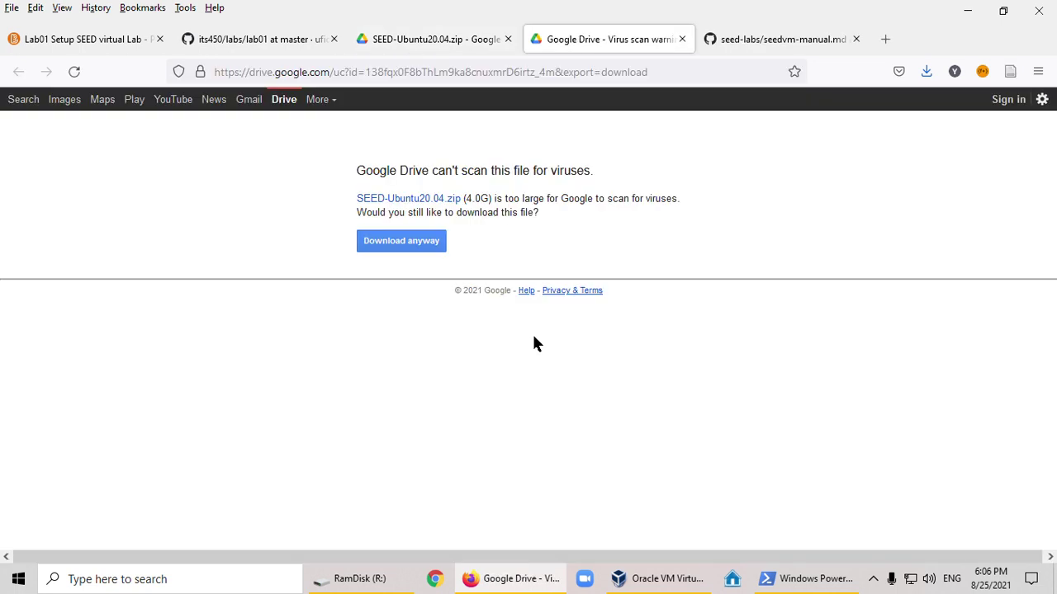
{"action": "left_click", "coordinate": [402, 245]}
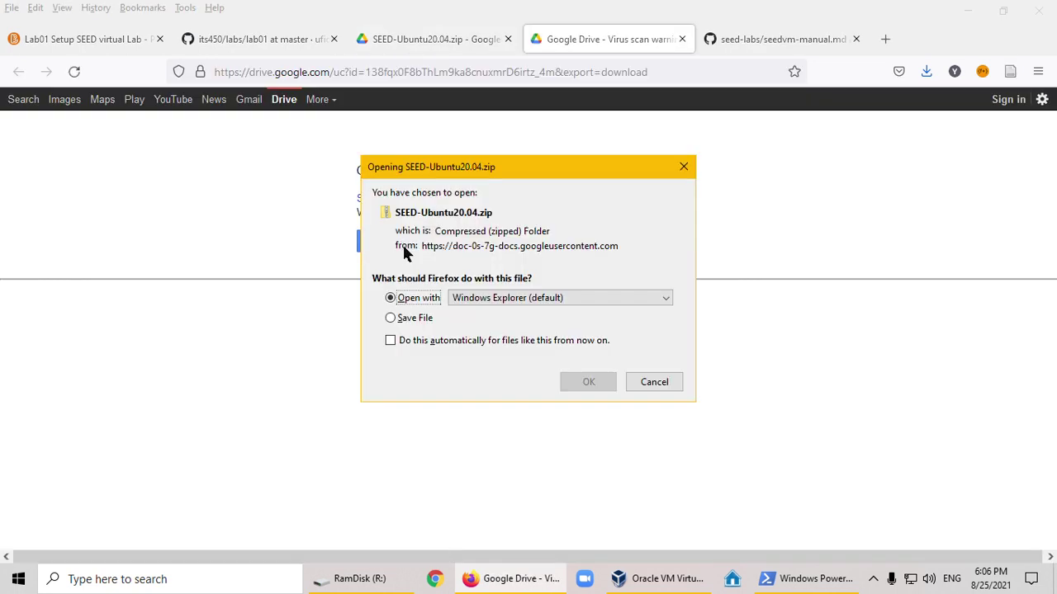
Save SEED-Ubuntu20.04.zip as a file in the temp folder on the DATA (D:) drive.
{"action": "left_click", "coordinate": [392, 319]}
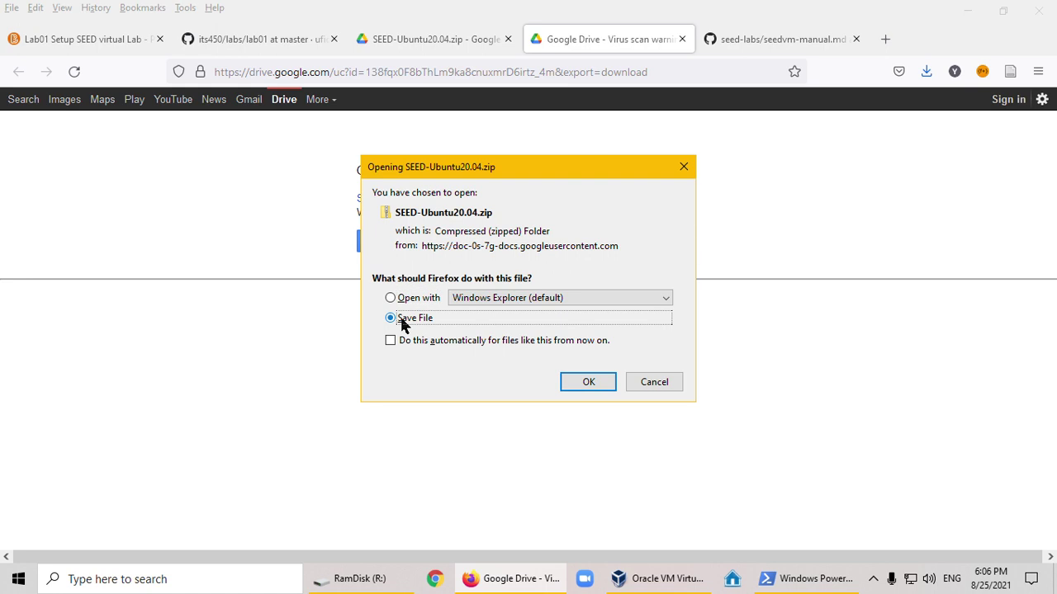
{"action": "left_click", "coordinate": [586, 383]}
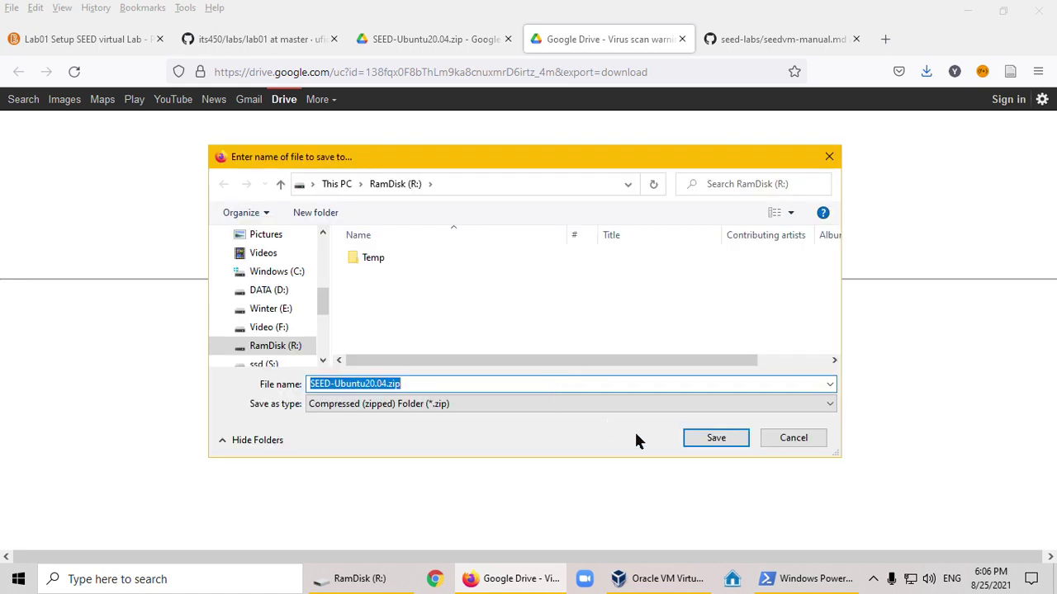
{"action": "left_click", "coordinate": [255, 292]}
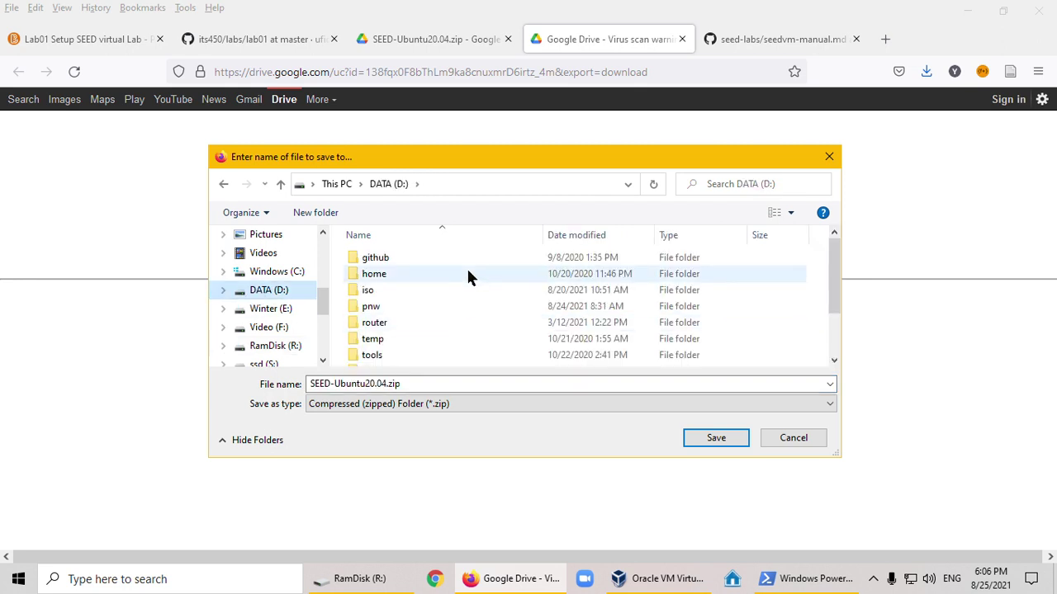
{"action": "double_click", "coordinate": [450, 343]}
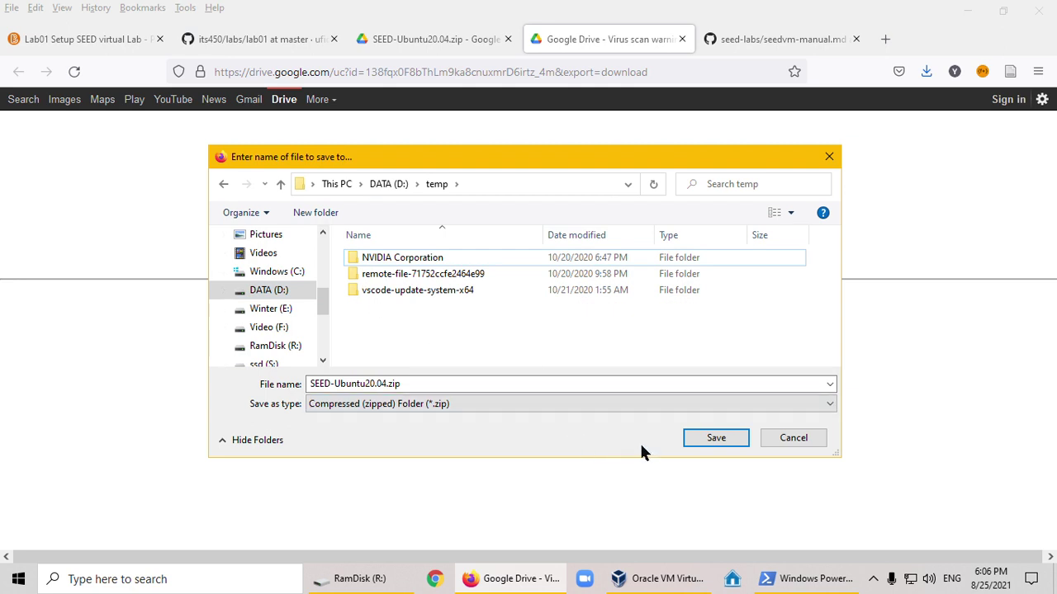
{"action": "left_click", "coordinate": [710, 437]}
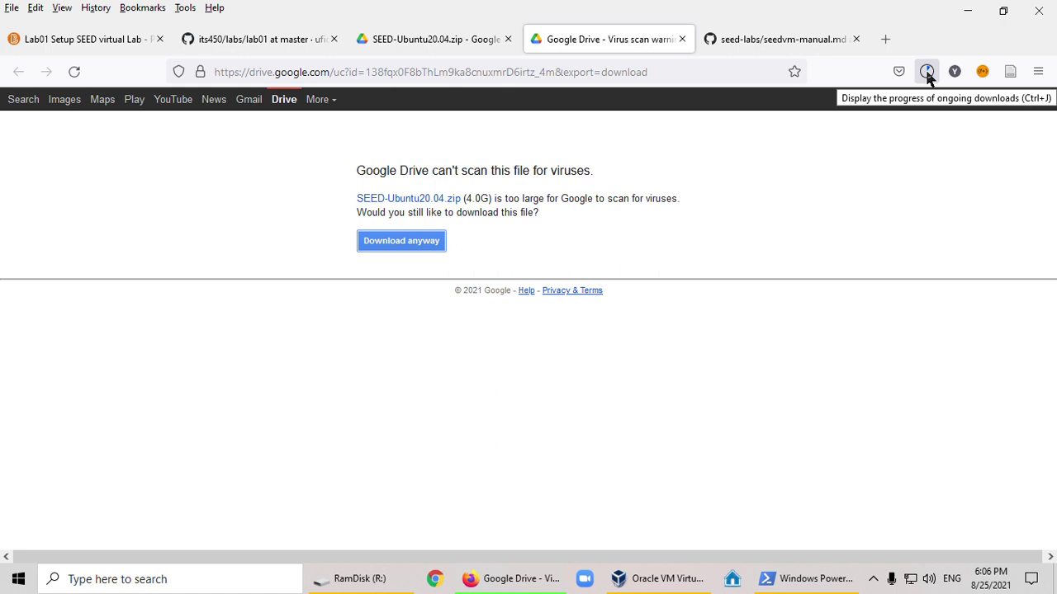
Switch to VirtualBox Manager and review the default machine folder and the NatNetwork details in the global preferences.
{"action": "left_click", "coordinate": [645, 583]}
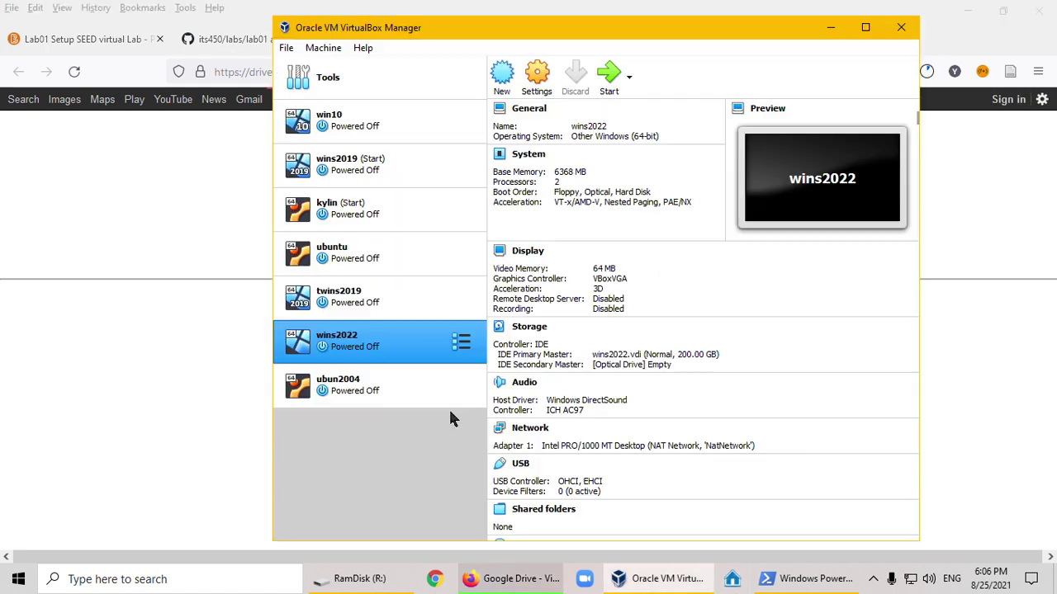
{"action": "left_click_drag", "start_coordinate": [406, 33], "coordinate": [370, 29]}
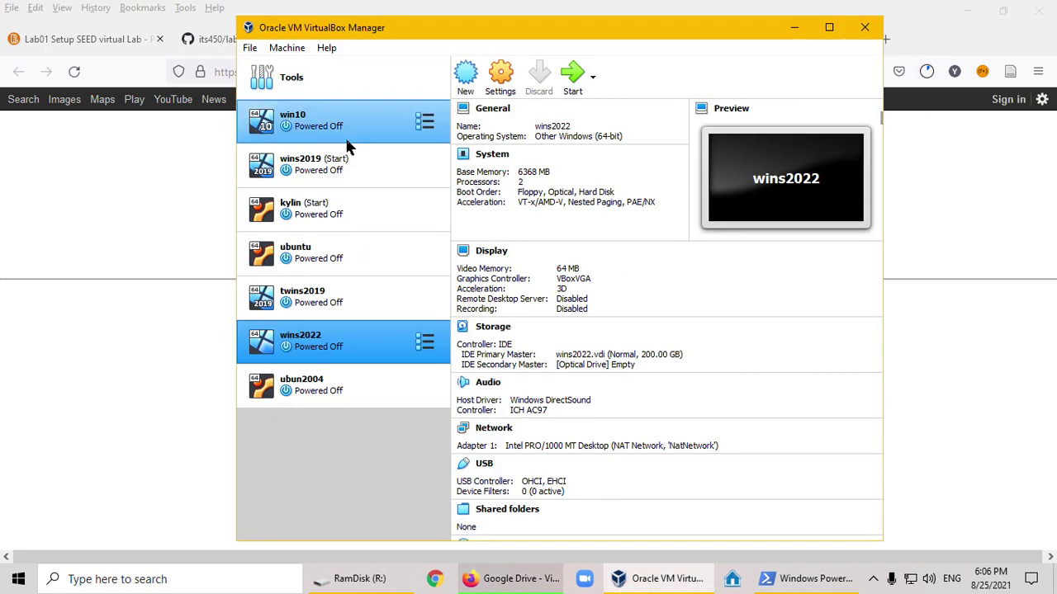
{"action": "left_click", "coordinate": [249, 48]}
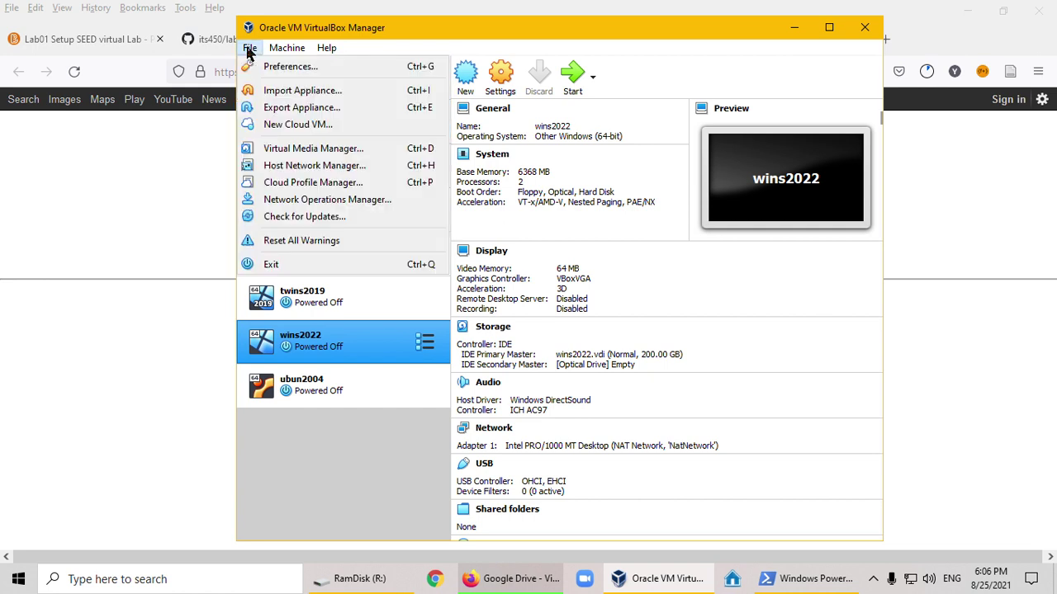
{"action": "left_click", "coordinate": [285, 71]}
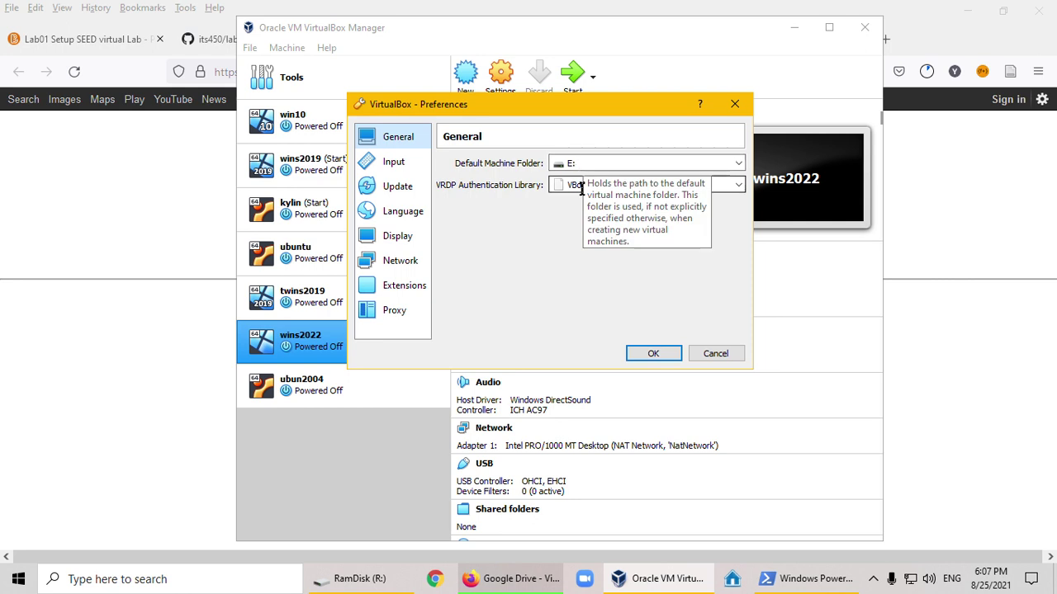
{"action": "left_click", "coordinate": [397, 262]}
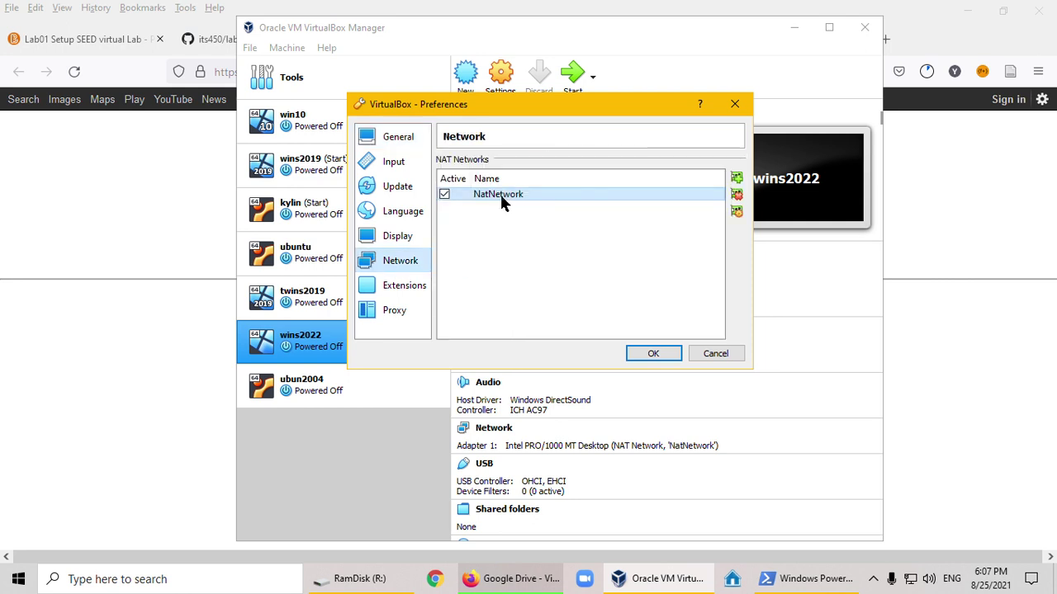
{"action": "left_click", "coordinate": [736, 179]}
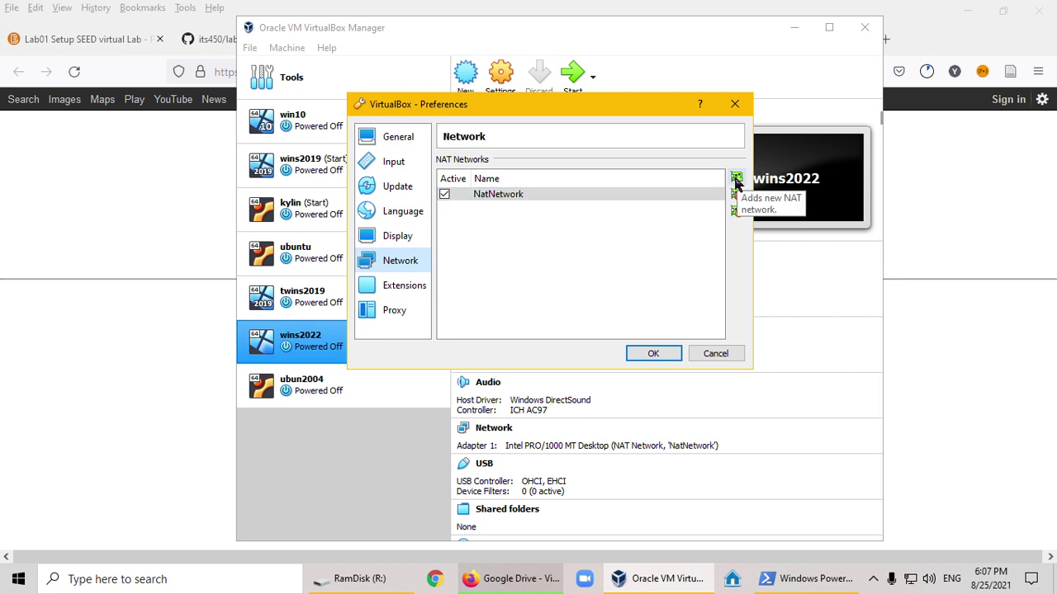
{"action": "double_click", "coordinate": [502, 196]}
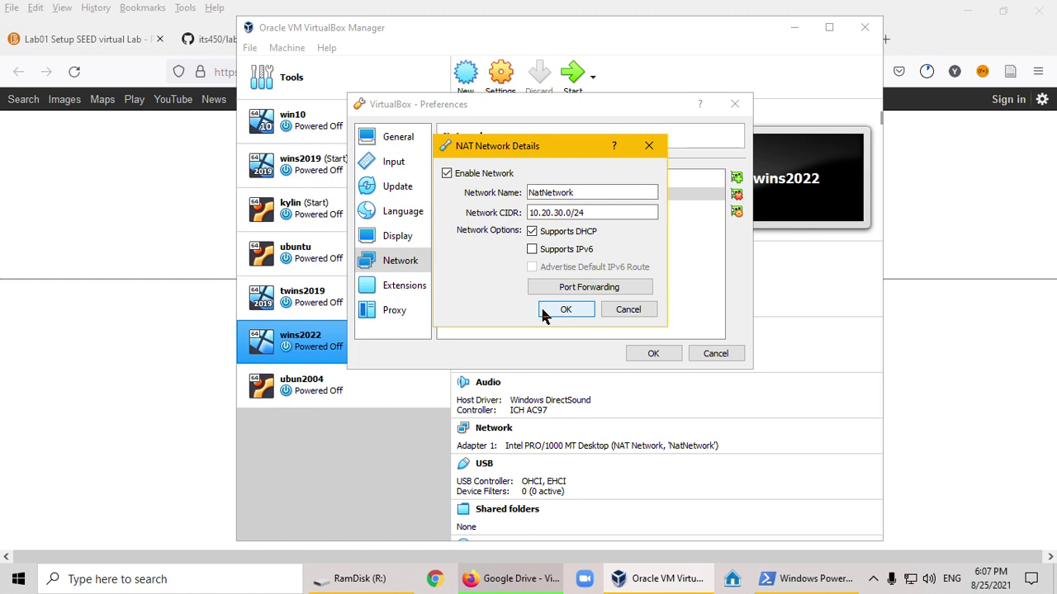
{"action": "left_click", "coordinate": [561, 310]}
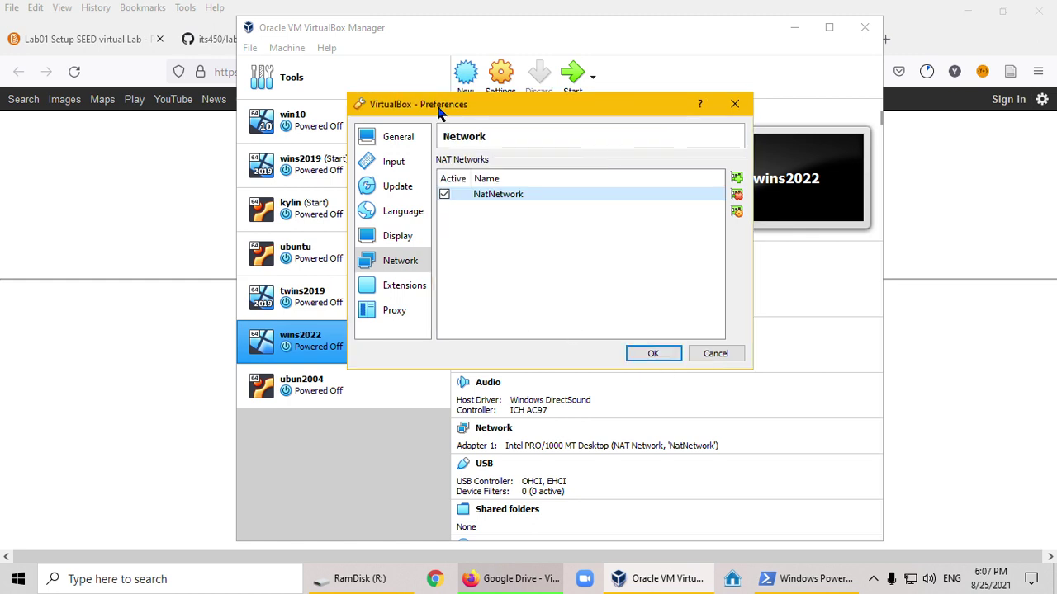
{"action": "left_click", "coordinate": [651, 354]}
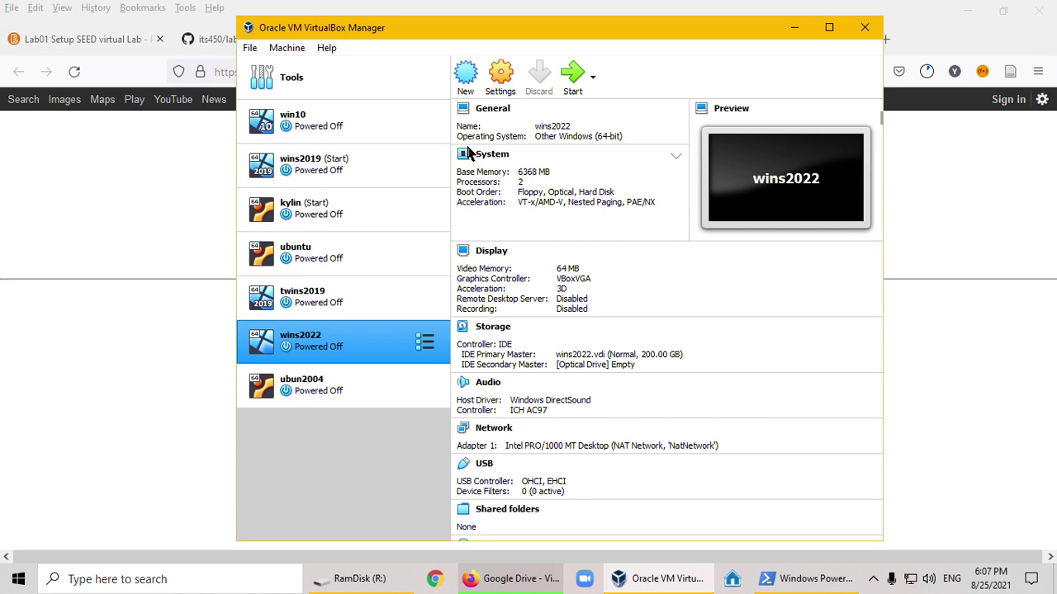
Start creating a new virtual machine and name it seed2.
{"action": "left_click", "coordinate": [464, 76]}
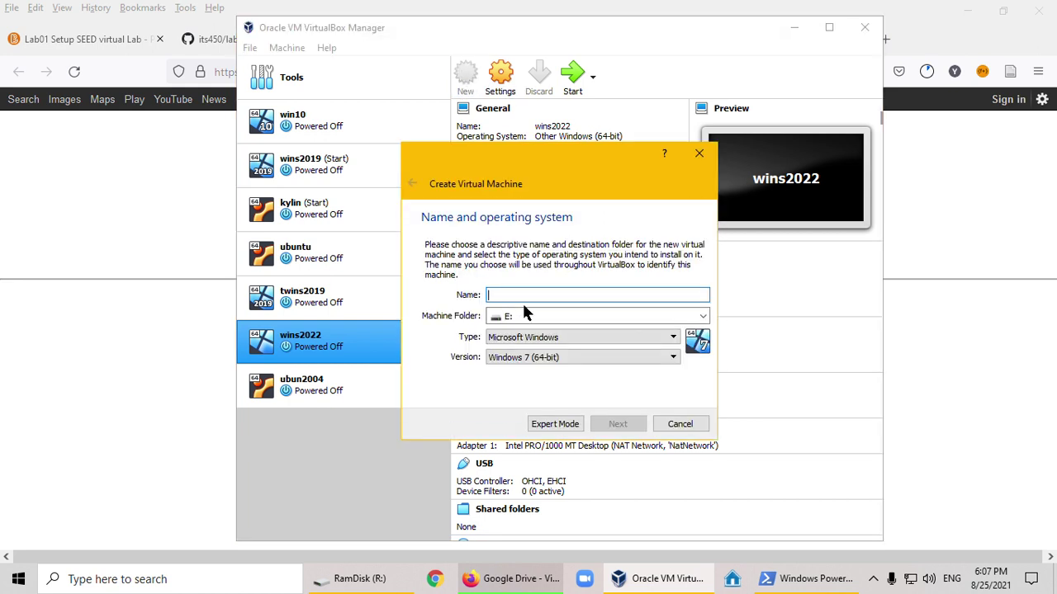
{"action": "type", "text": "seed"}
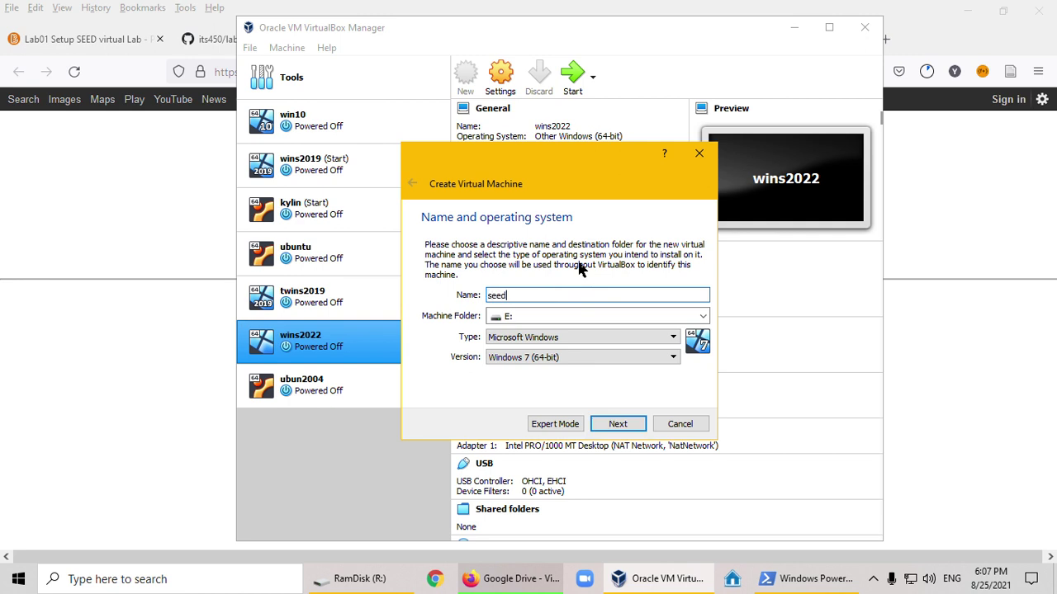
{"action": "type", "text": "2004"}
{"action": "key", "text": "BackSpace"}
{"action": "key", "text": "BackSpace"}
{"action": "key", "text": "BackSpace"}
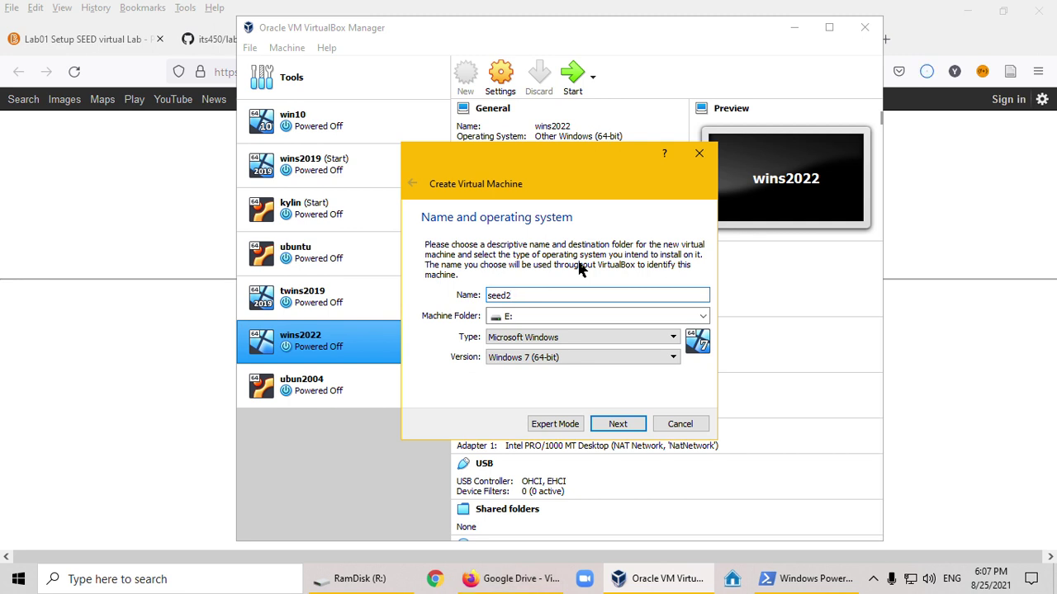
Set the new machine's type to Linux and its version to Ubuntu (64-bit), and proceed to the memory size.
{"action": "left_click", "coordinate": [661, 337]}
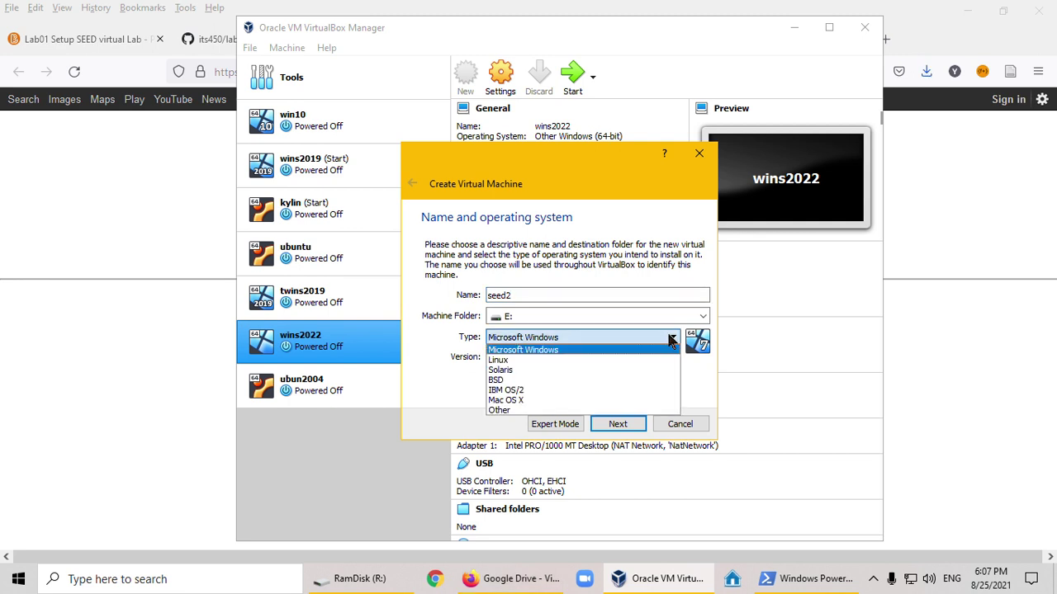
{"action": "left_click", "coordinate": [591, 361]}
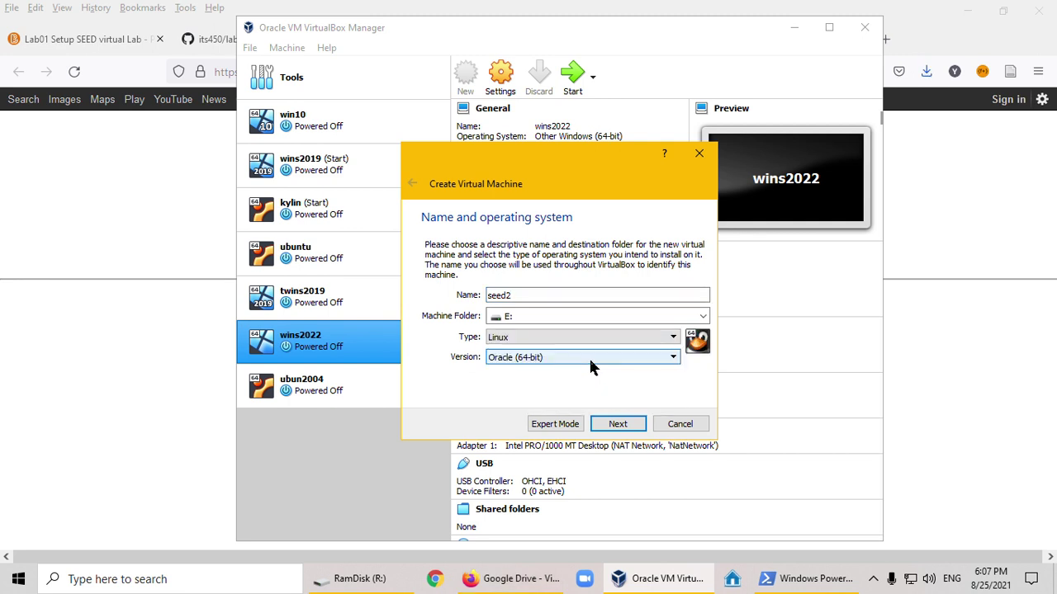
{"action": "left_click", "coordinate": [590, 360]}
{"action": "scroll", "coordinate": [594, 413], "scroll_direction": "down", "scroll_amount": 5}
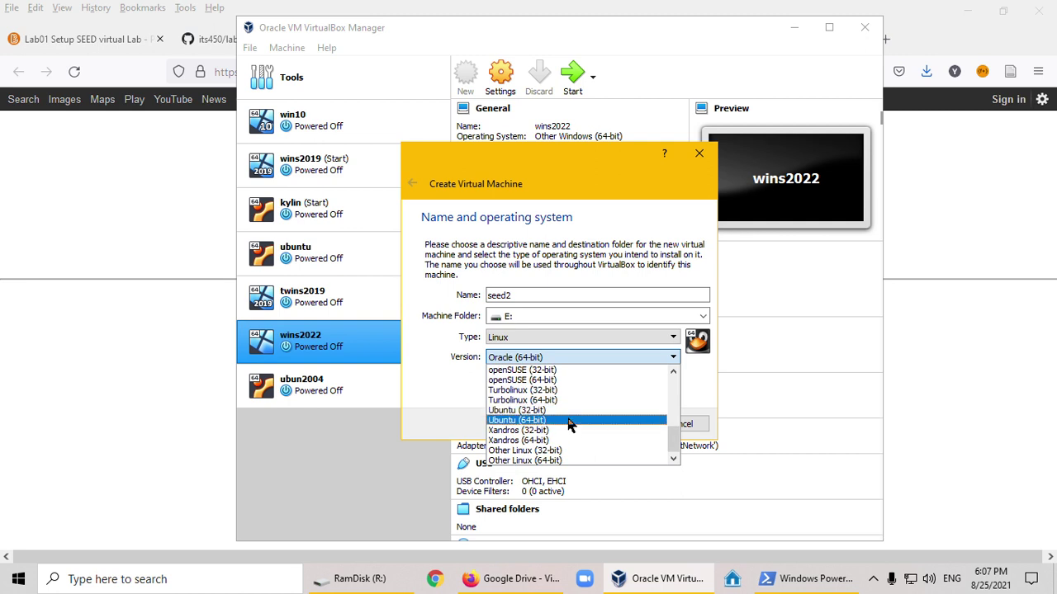
{"action": "left_click", "coordinate": [568, 422]}
{"action": "left_click", "coordinate": [615, 426]}
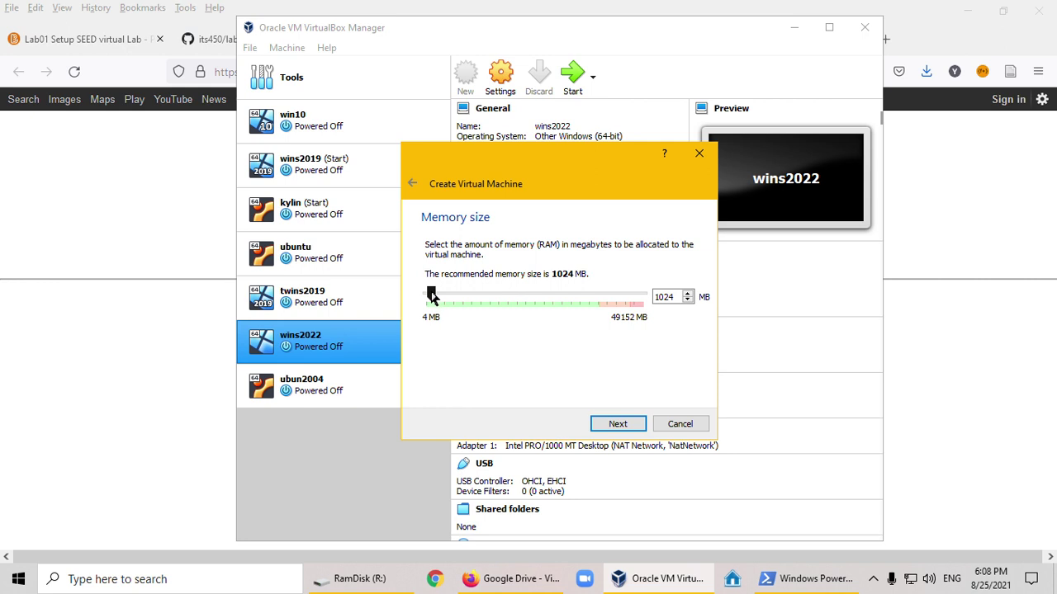
Increase the new machine's memory size slightly and choose to use an existing virtual hard disk file.
{"action": "left_click_drag", "start_coordinate": [431, 296], "coordinate": [440, 303]}
{"action": "left_click", "coordinate": [615, 424]}
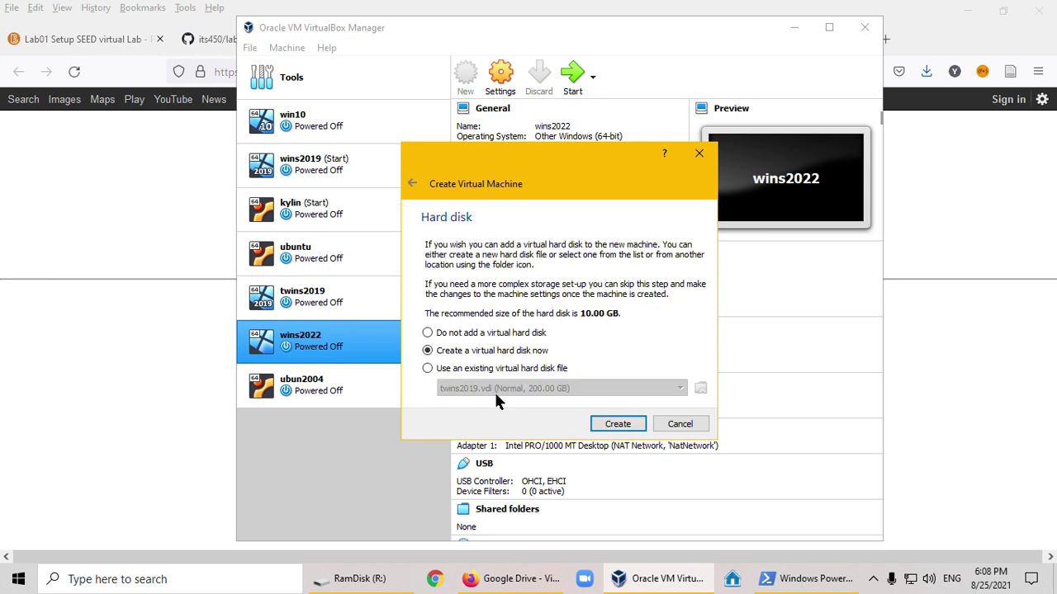
{"action": "left_click", "coordinate": [427, 369]}
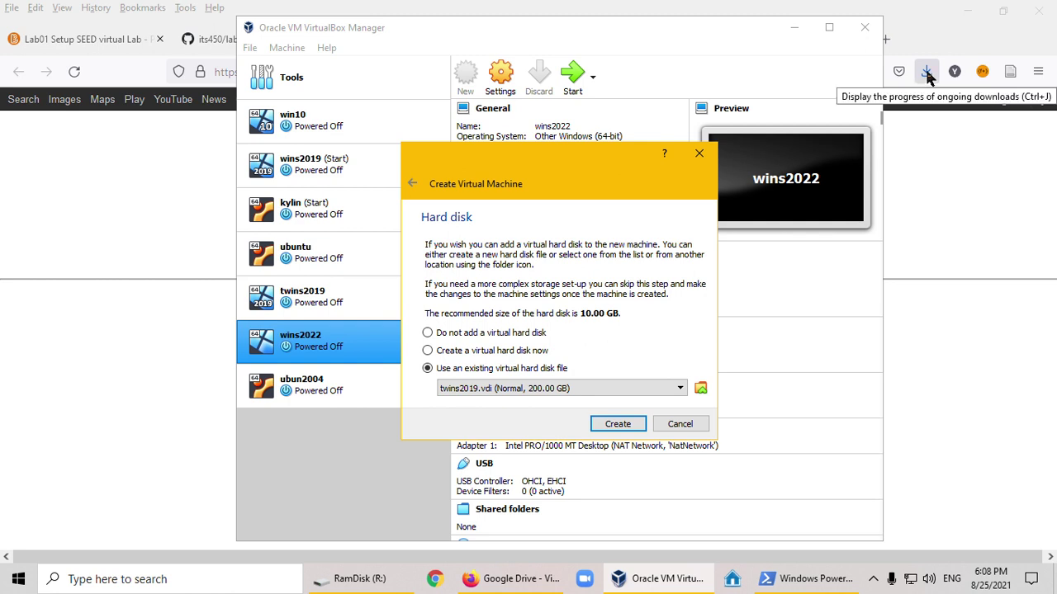
Switch to File Explorer and open the temp folder on the DATA (D:) drive.
{"action": "mouse_move", "coordinate": [360, 582]}
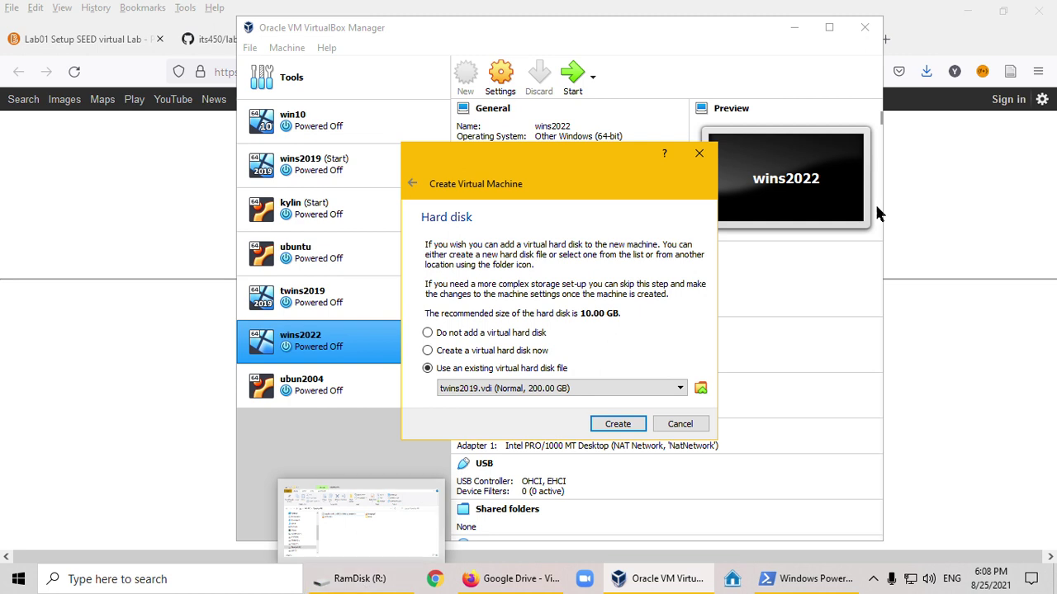
{"action": "left_click", "coordinate": [372, 583]}
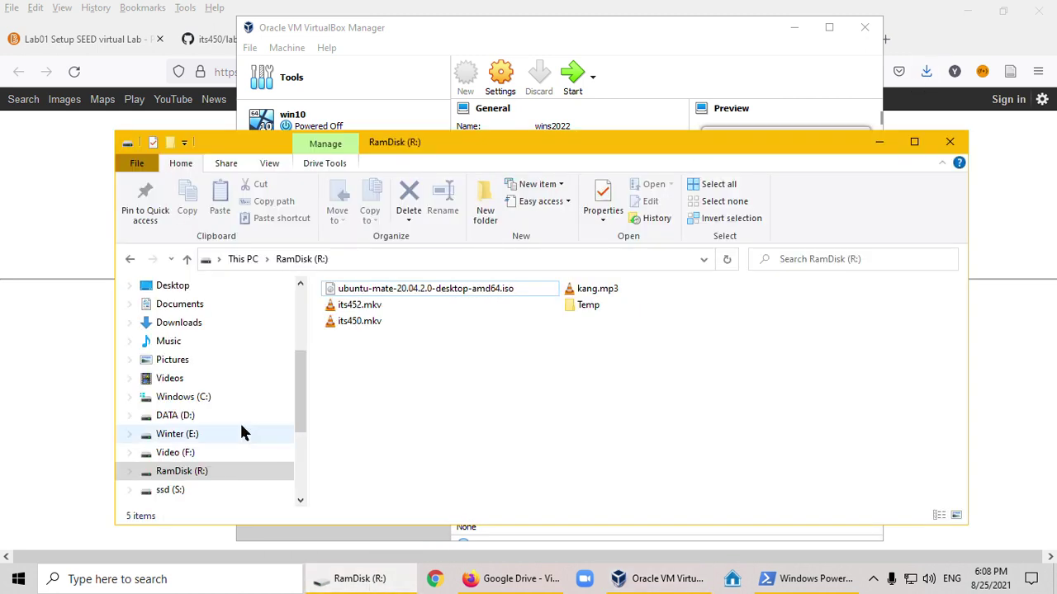
{"action": "left_click", "coordinate": [189, 419]}
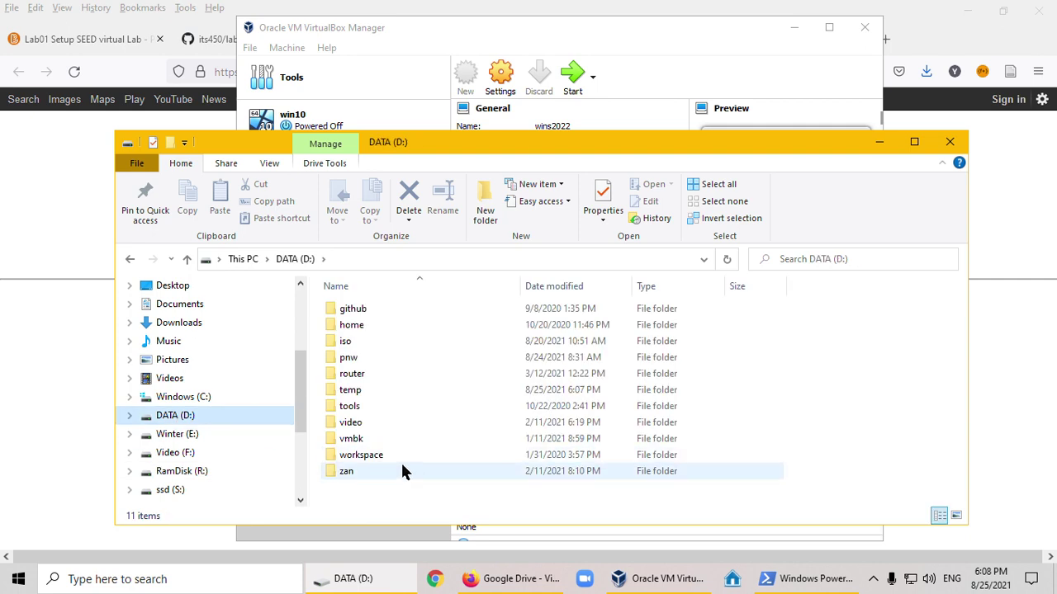
{"action": "double_click", "coordinate": [369, 388]}
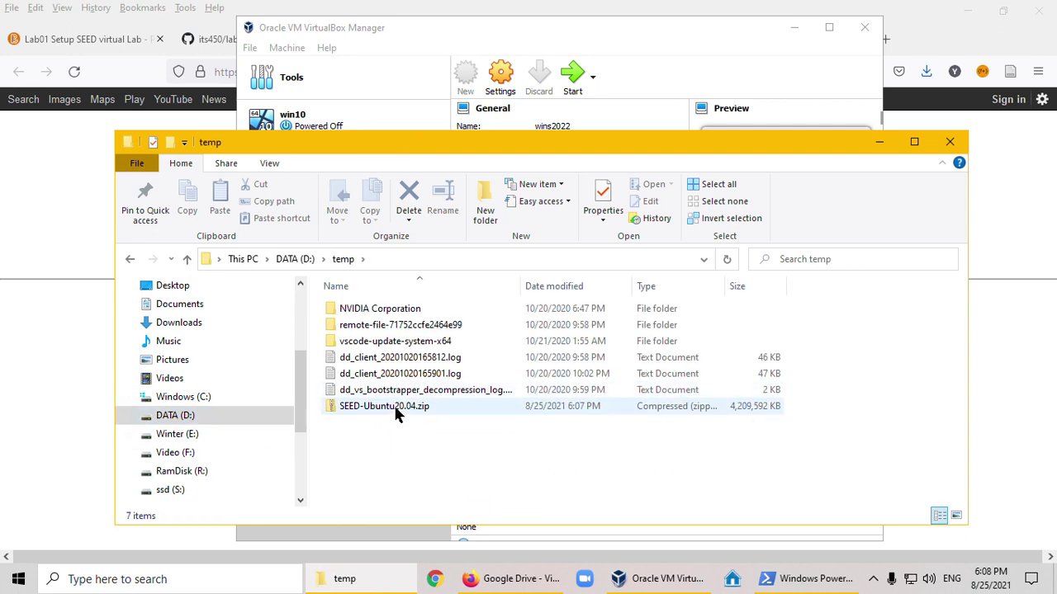
Open SEED-Ubuntu20.04.zip as an archive in 7-Zip to examine its contents, and close the archive.
{"action": "right_click", "coordinate": [372, 410]}
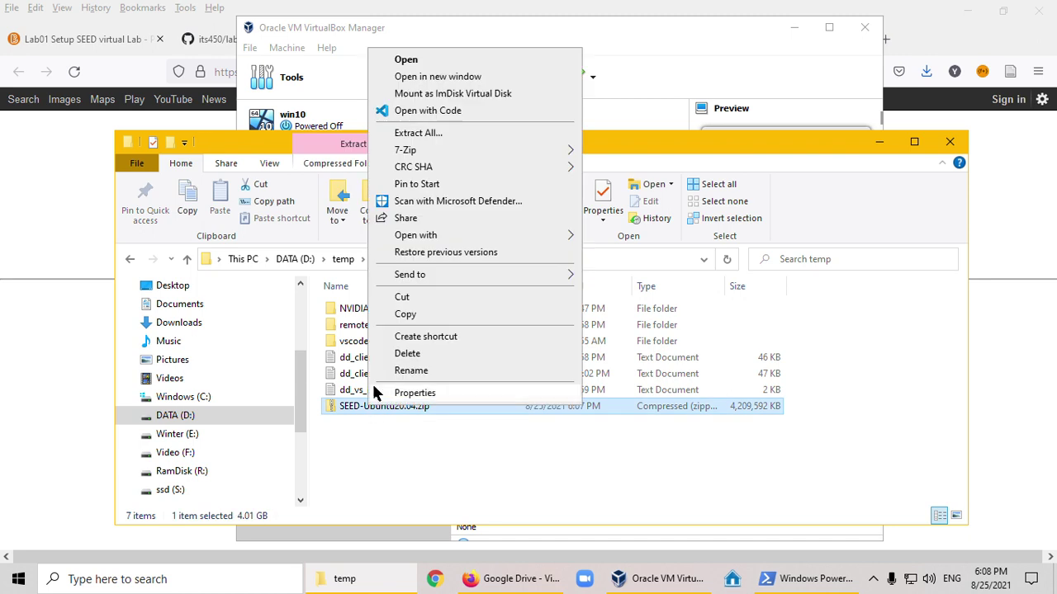
{"action": "mouse_move", "coordinate": [482, 145]}
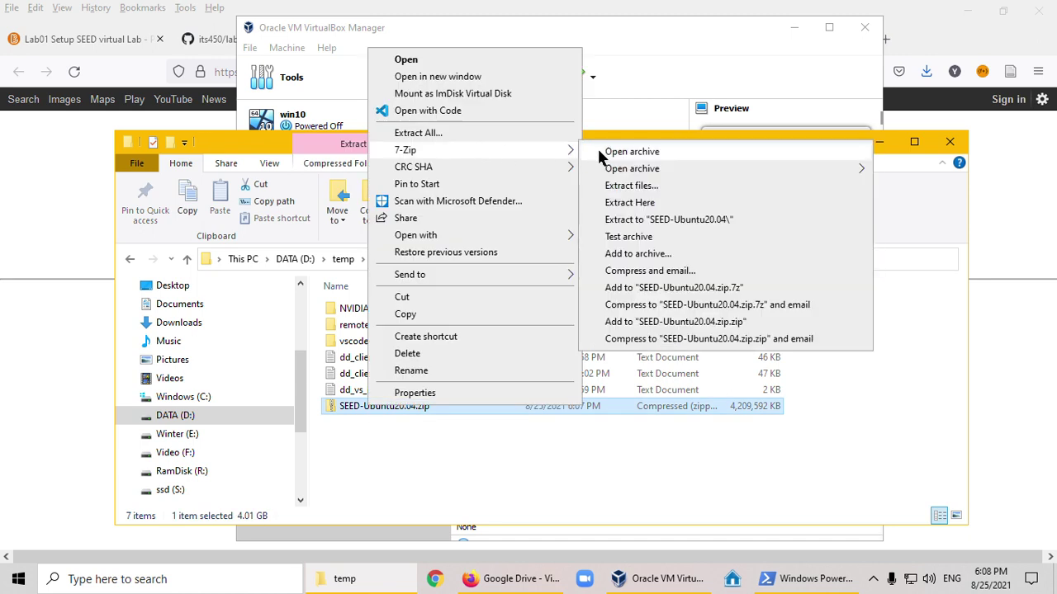
{"action": "left_click", "coordinate": [632, 152]}
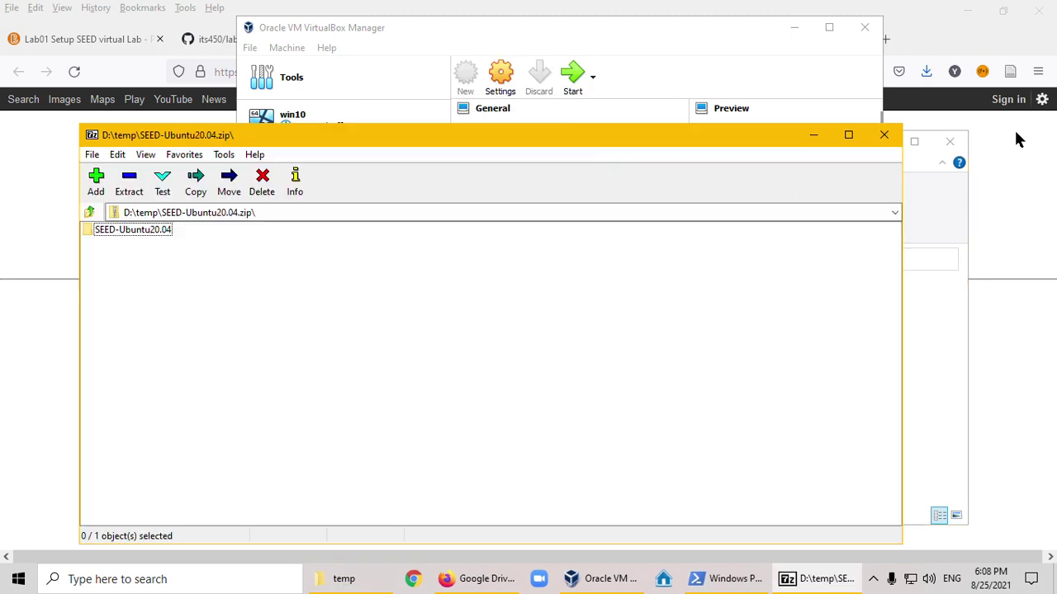
{"action": "left_click", "coordinate": [884, 135]}
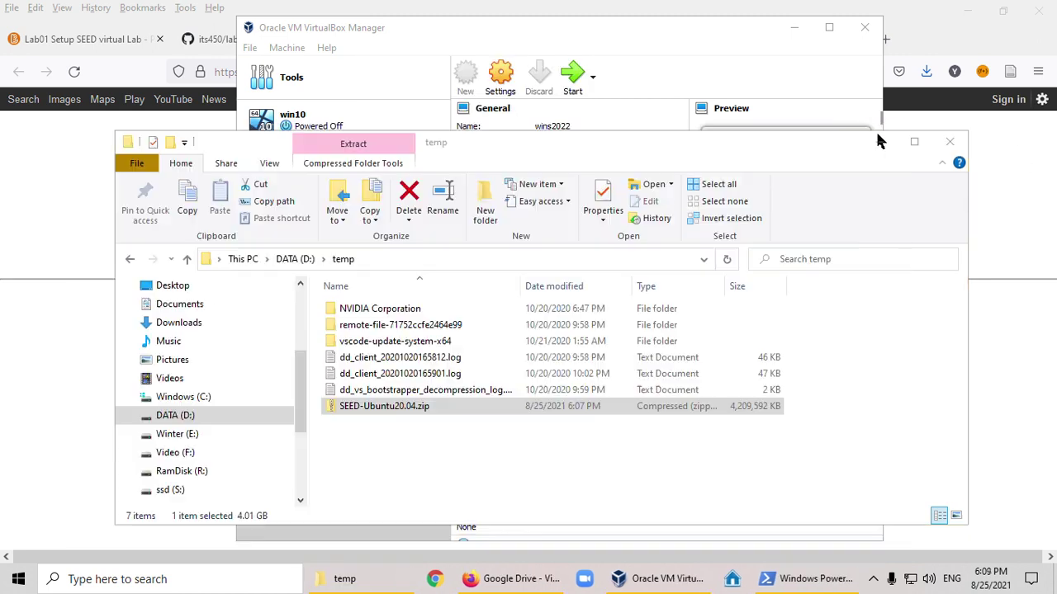
Extract SEED-Ubuntu20.04.zip with 7-Zip into the temp folder.
{"action": "right_click", "coordinate": [391, 408]}
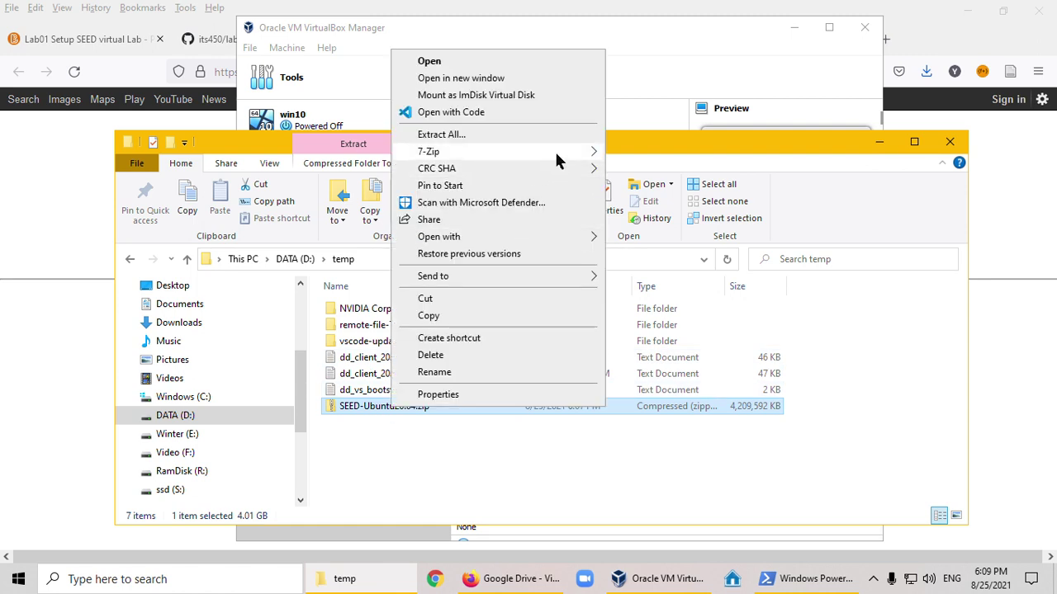
{"action": "mouse_move", "coordinate": [554, 151]}
{"action": "left_click", "coordinate": [664, 204]}
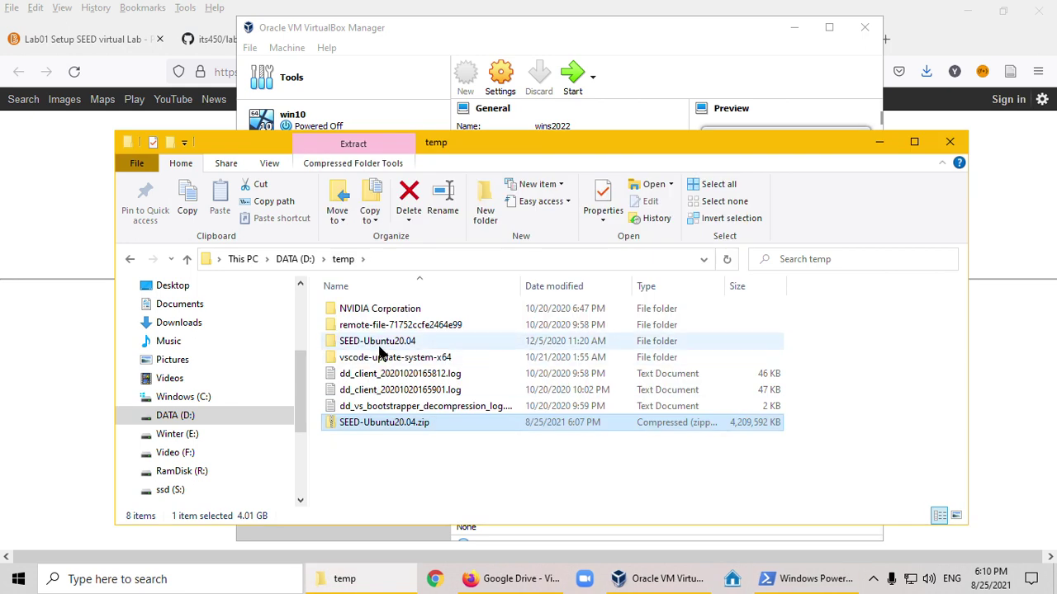
Place the extracted SEED-Ubuntu20.04 folder on the Winter (E:) drive and close the File Explorer window.
{"action": "left_click", "coordinate": [380, 345]}
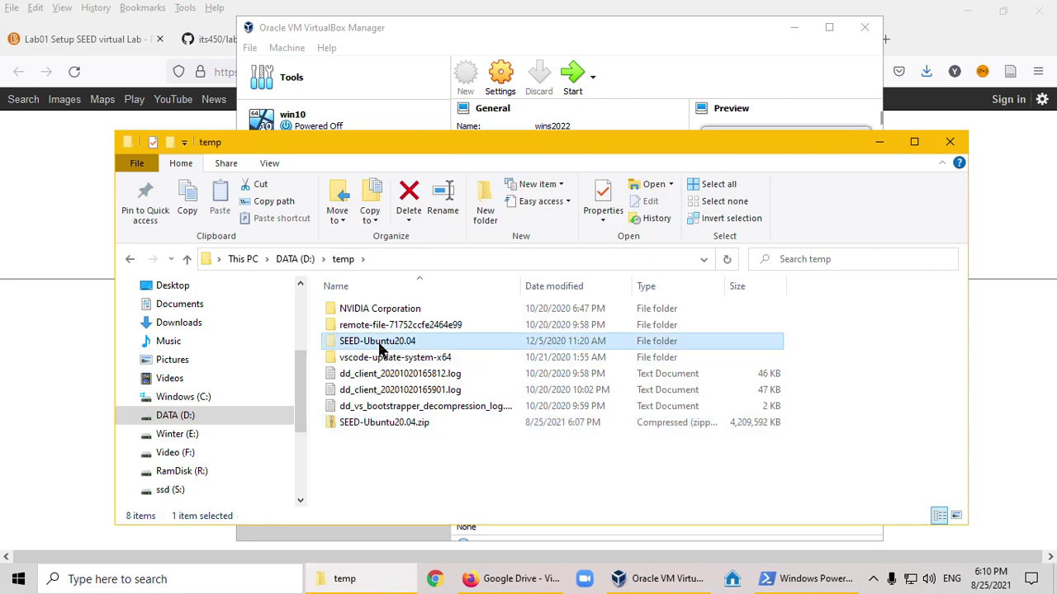
{"action": "left_click", "coordinate": [177, 434]}
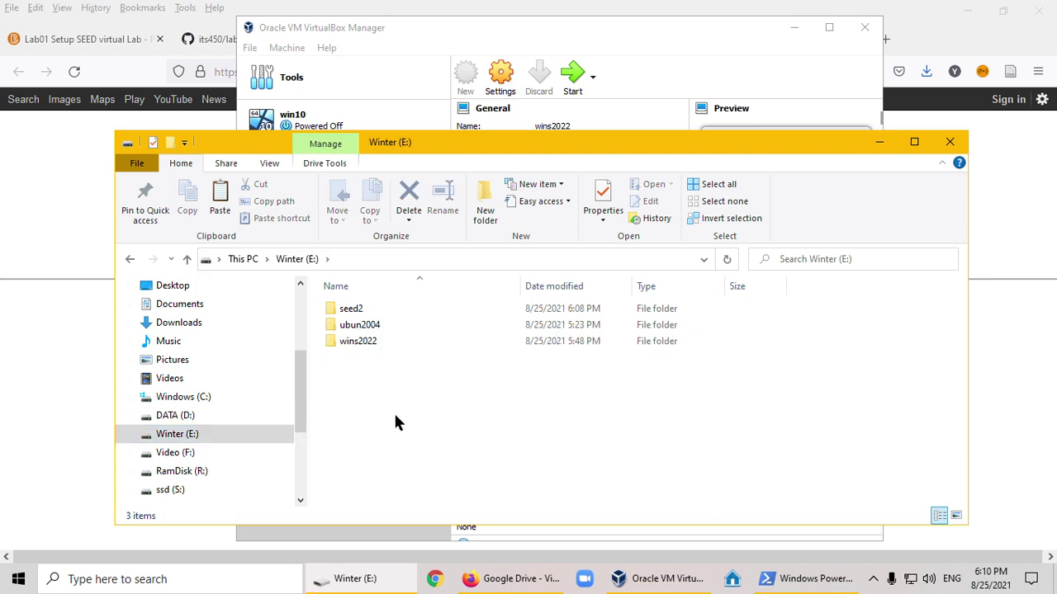
{"action": "key", "text": "ctrl+v"}
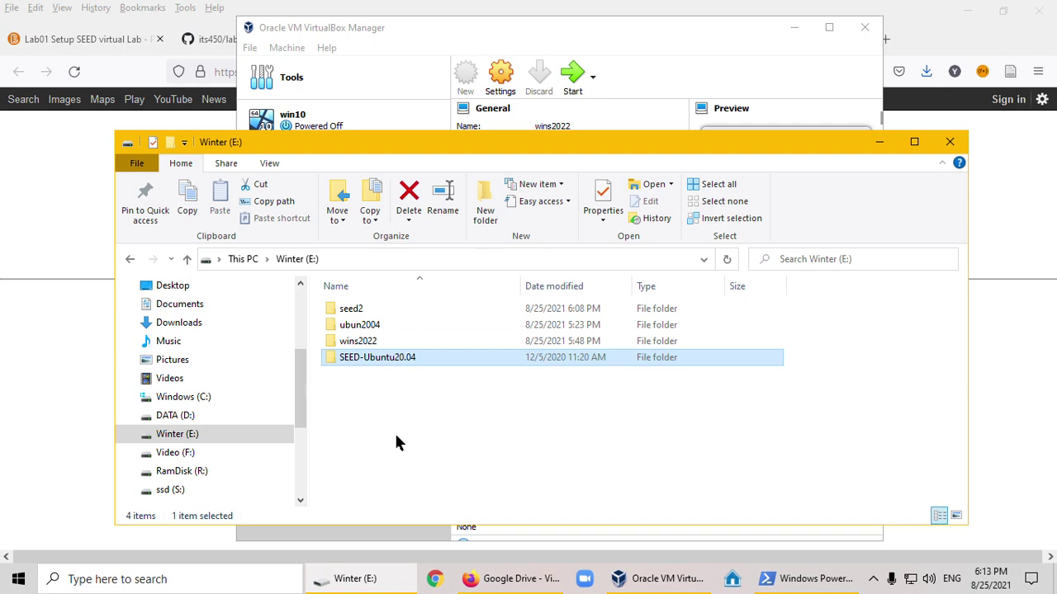
{"action": "left_click", "coordinate": [950, 142]}
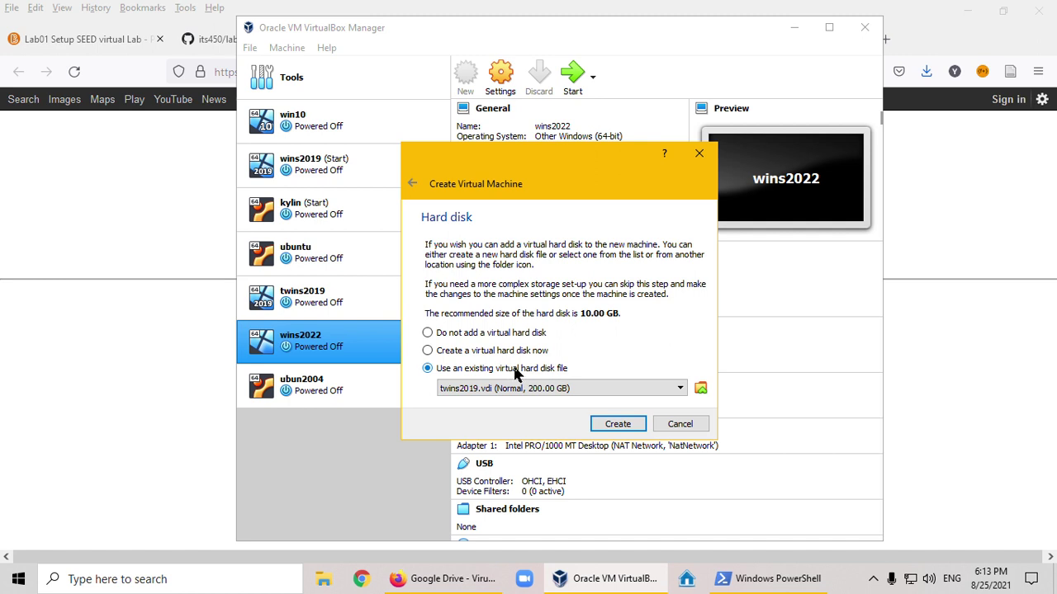
Add SEED-Ubuntu20.04.vdi from the SEED-Ubuntu20.04 folder on Winter (E:) to the new machine's hard disk selector.
{"action": "left_click", "coordinate": [700, 388]}
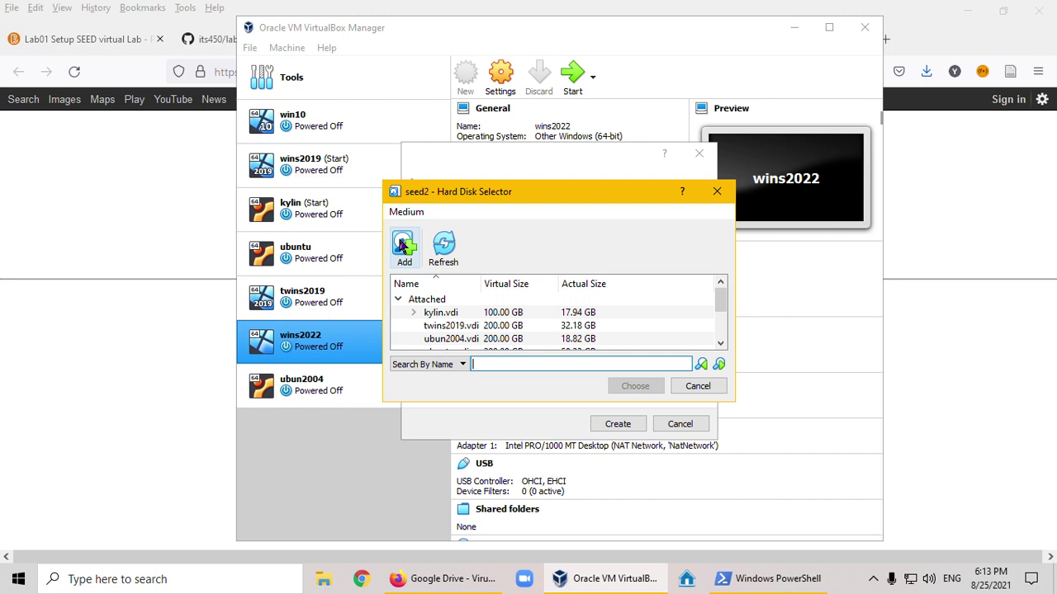
{"action": "left_click", "coordinate": [402, 246]}
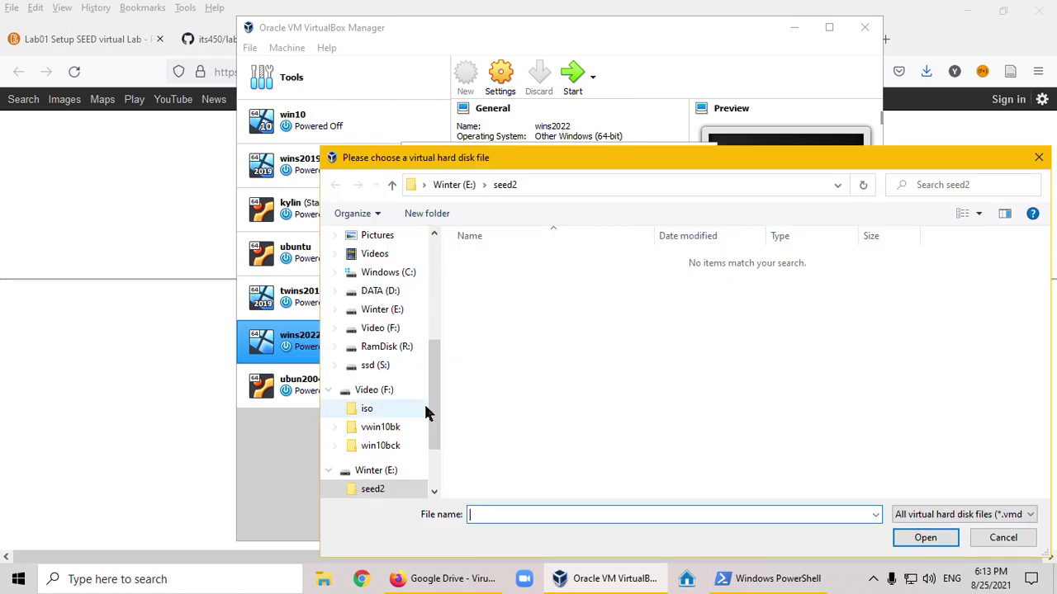
{"action": "left_click", "coordinate": [411, 313]}
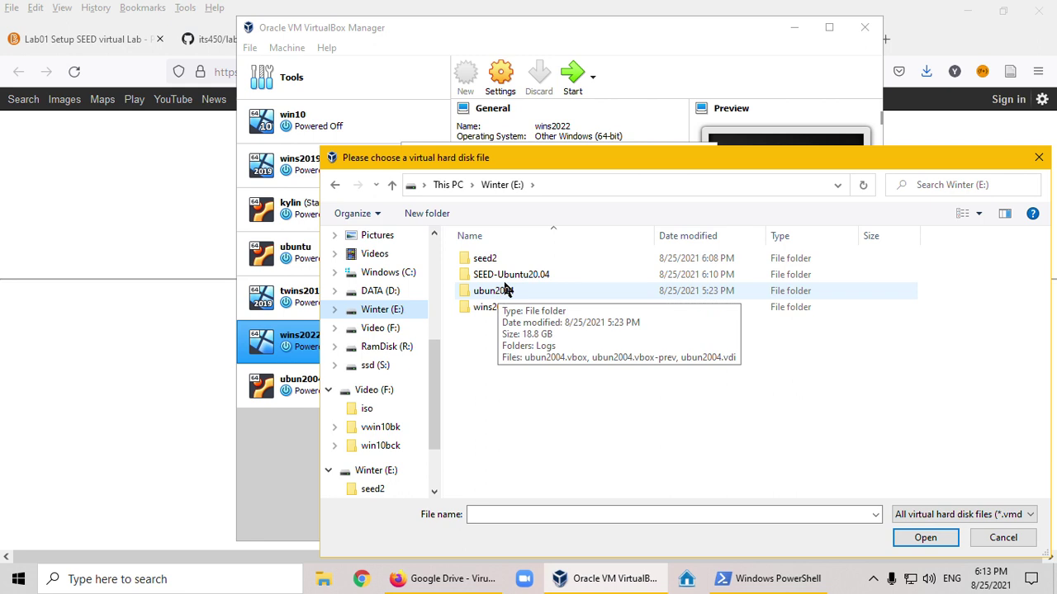
{"action": "double_click", "coordinate": [520, 274]}
{"action": "left_click", "coordinate": [526, 261]}
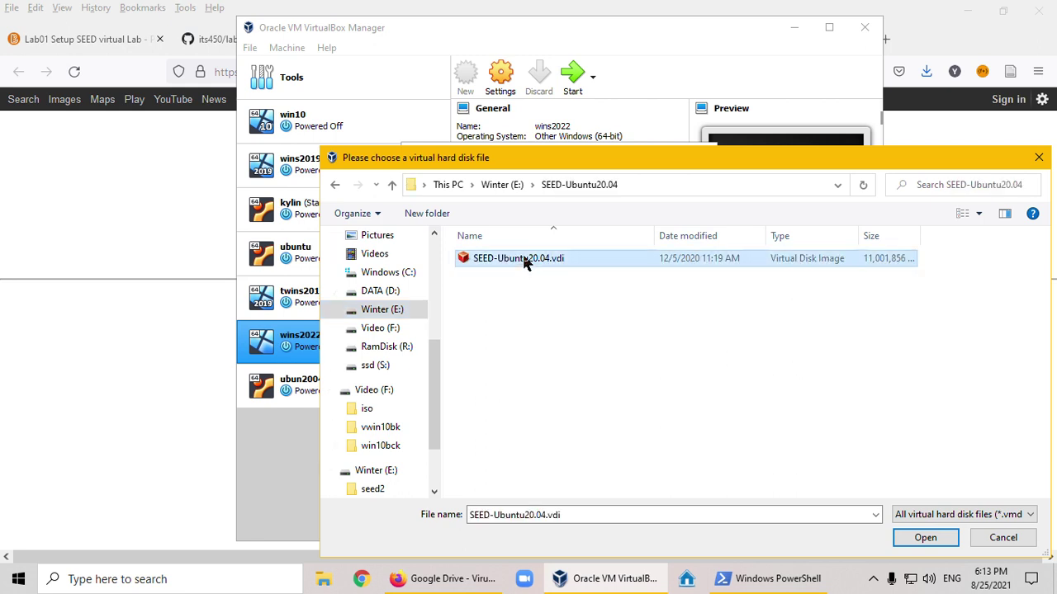
{"action": "left_click", "coordinate": [910, 541]}
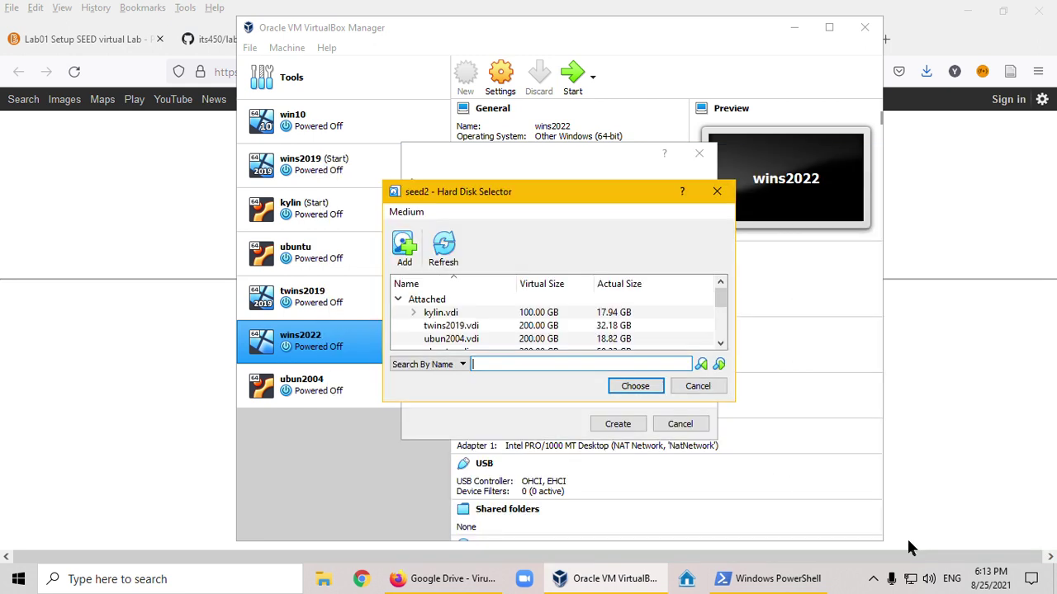
Choose the unattached SEED-Ubuntu20.04.vdi as the hard disk and create the virtual machine.
{"action": "left_click_drag", "start_coordinate": [720, 298], "coordinate": [722, 335]}
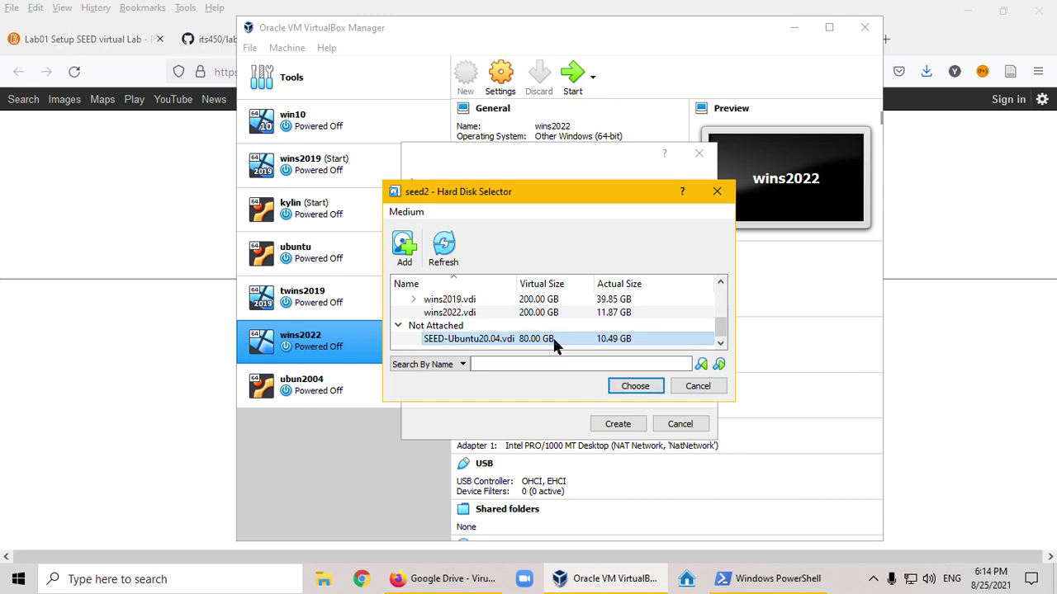
{"action": "left_click", "coordinate": [578, 365]}
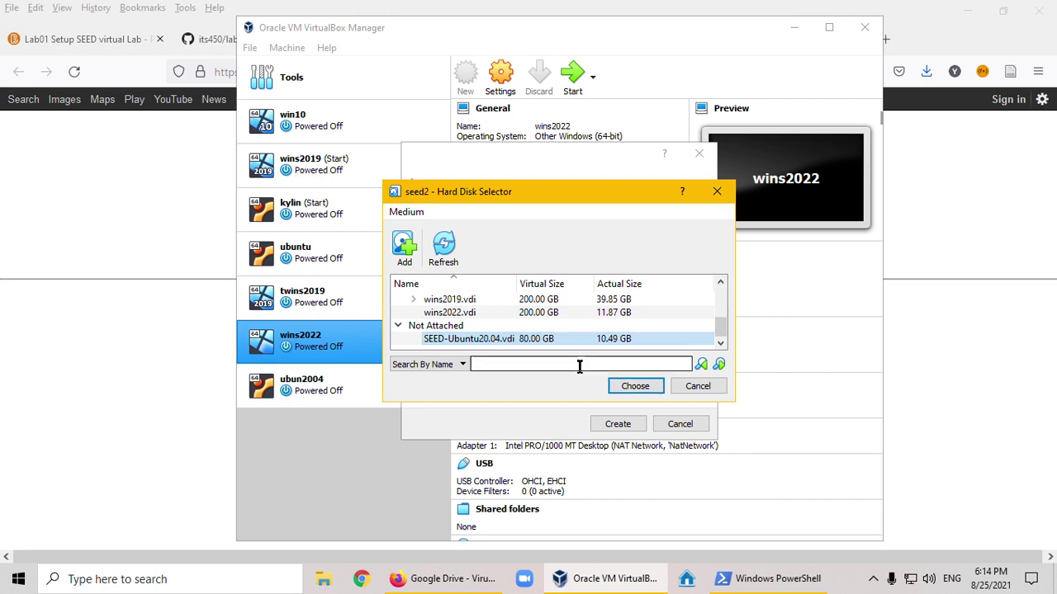
{"action": "left_click", "coordinate": [627, 385]}
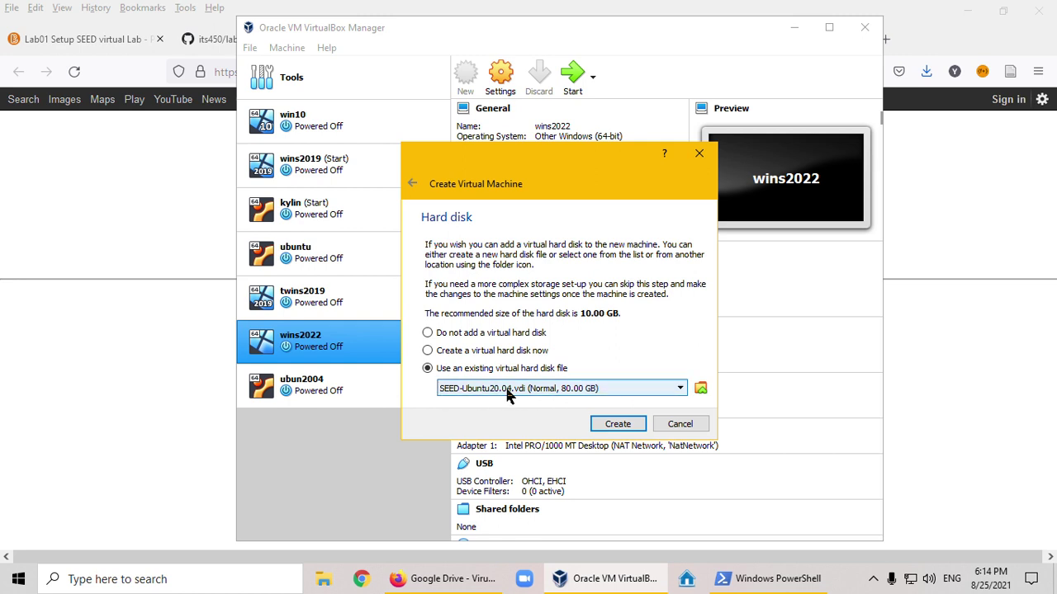
{"action": "left_click", "coordinate": [615, 424]}
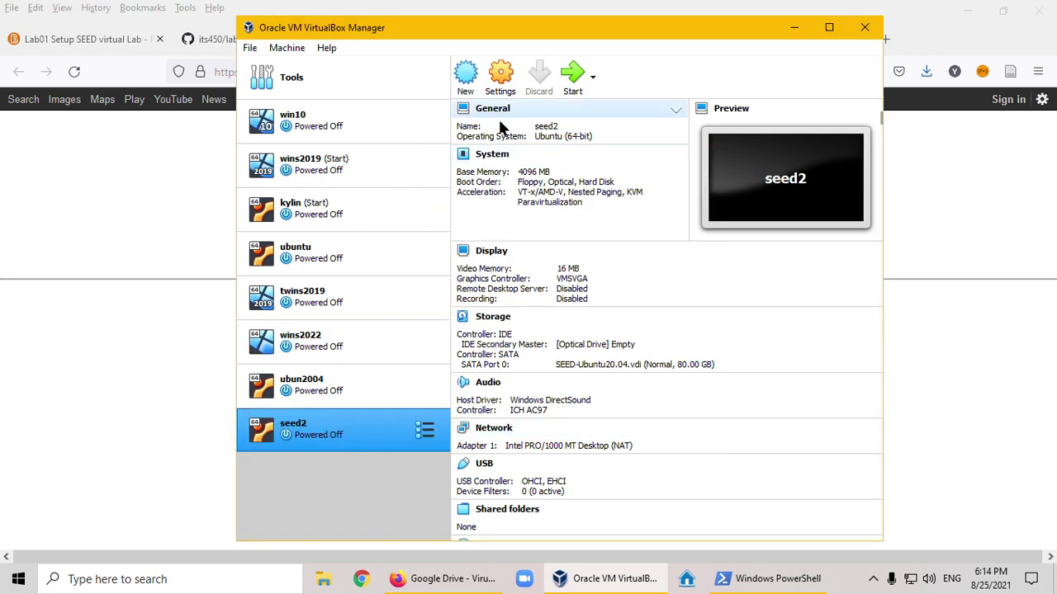
Open the seed2 machine's settings and set both Shared Clipboard and Drag'n'Drop to Bidirectional.
{"action": "left_click", "coordinate": [500, 81]}
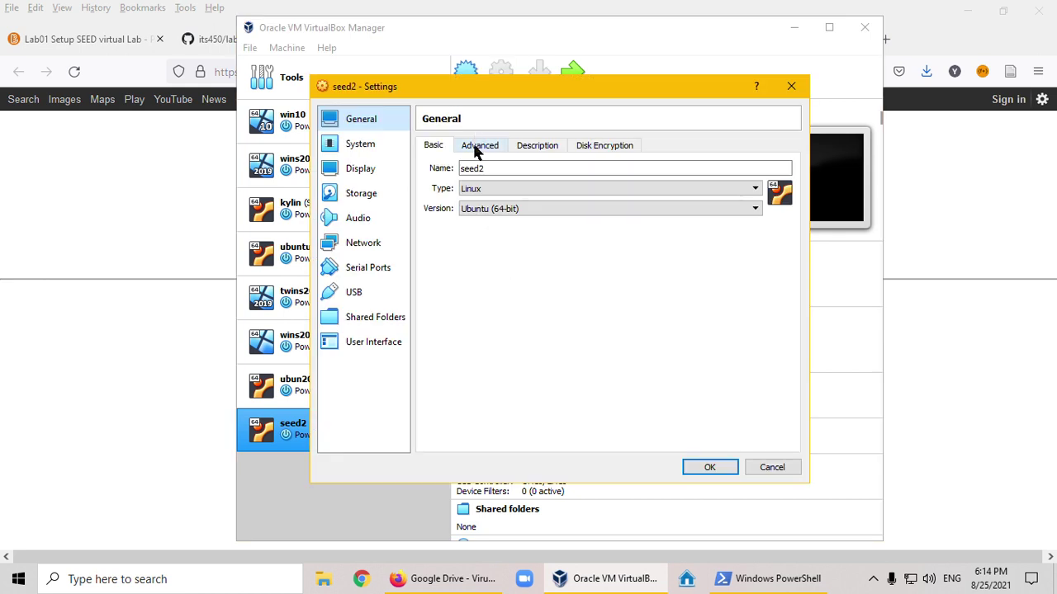
{"action": "left_click", "coordinate": [479, 145]}
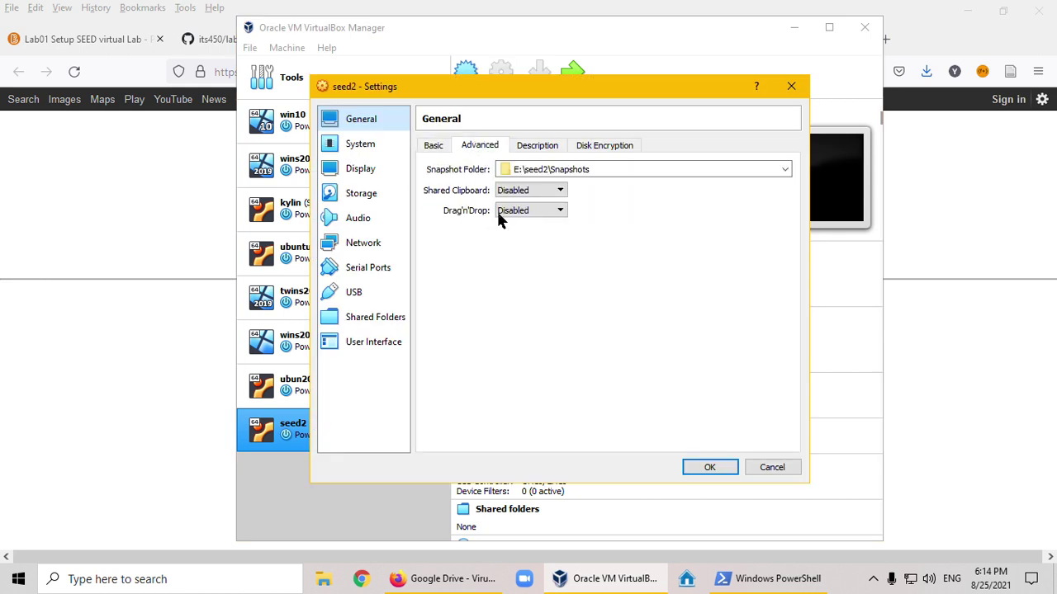
{"action": "left_click", "coordinate": [560, 191]}
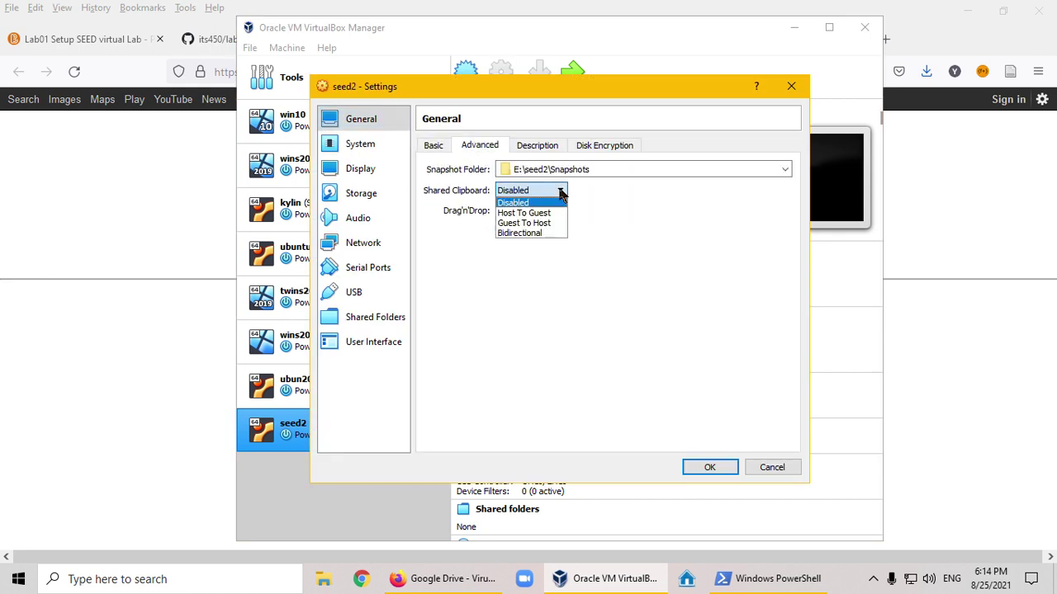
{"action": "left_click", "coordinate": [520, 233]}
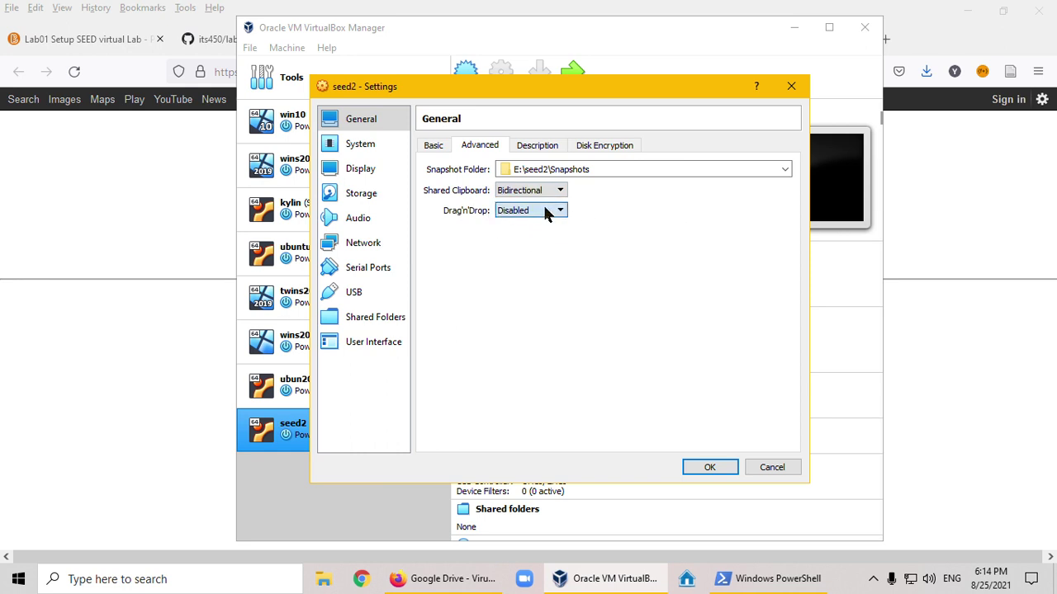
{"action": "left_click", "coordinate": [547, 211]}
{"action": "left_click", "coordinate": [547, 253]}
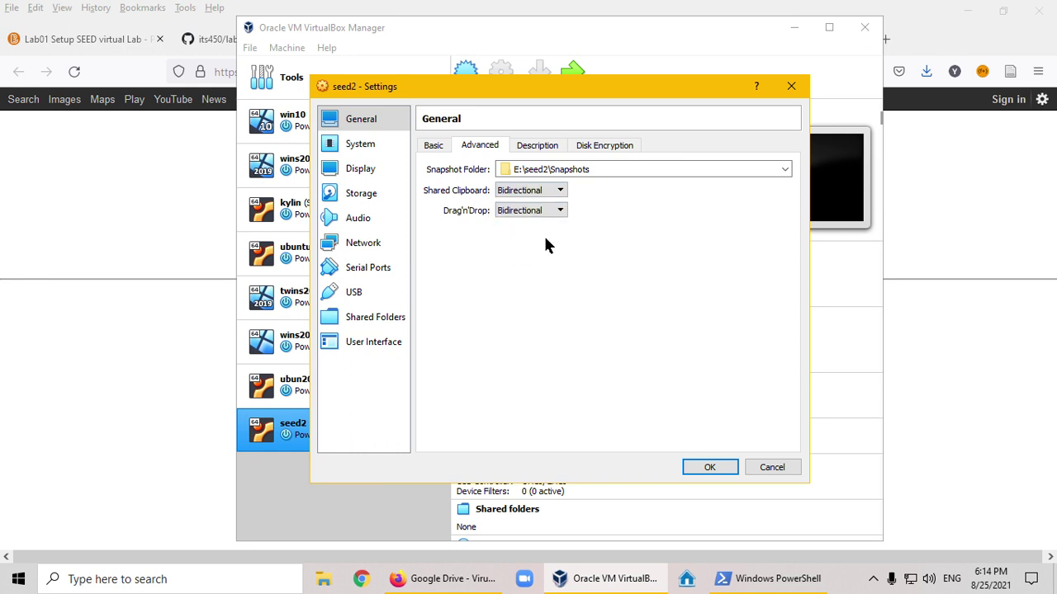
Set the pointing device in seed2's System motherboard settings to PS/2 Mouse.
{"action": "left_click", "coordinate": [357, 145]}
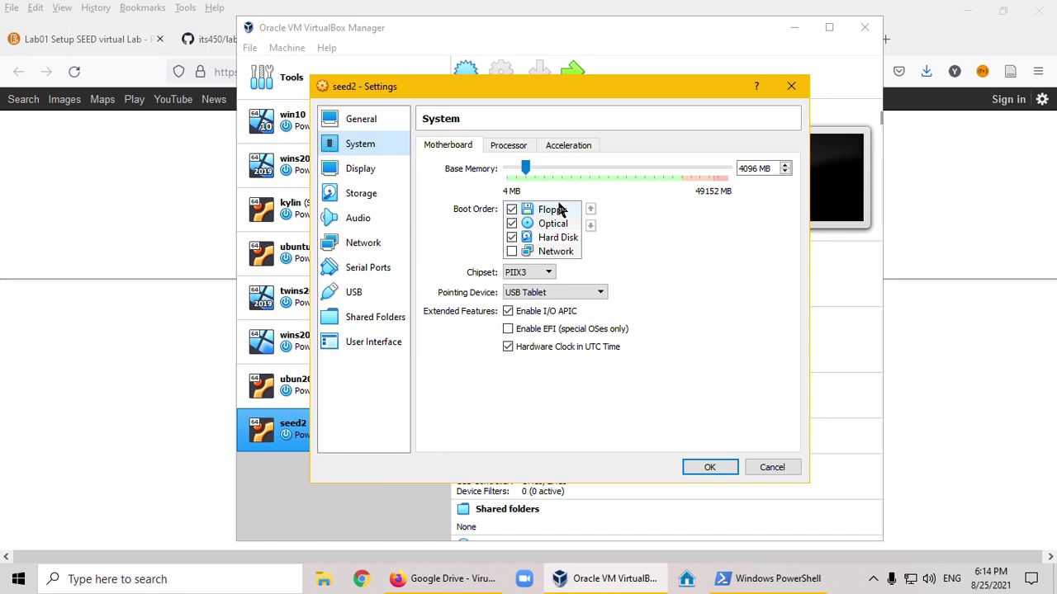
{"action": "left_click", "coordinate": [551, 296]}
{"action": "left_click", "coordinate": [549, 309]}
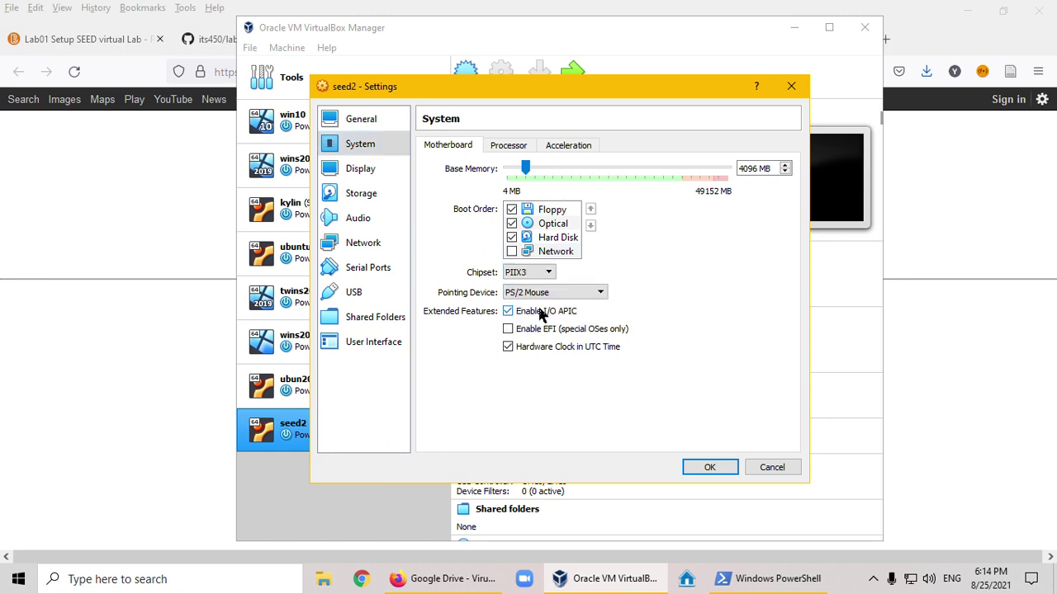
Increase seed2's processor count, enable Nested VT-x/AMD-V, and view the acceleration settings.
{"action": "left_click", "coordinate": [505, 146]}
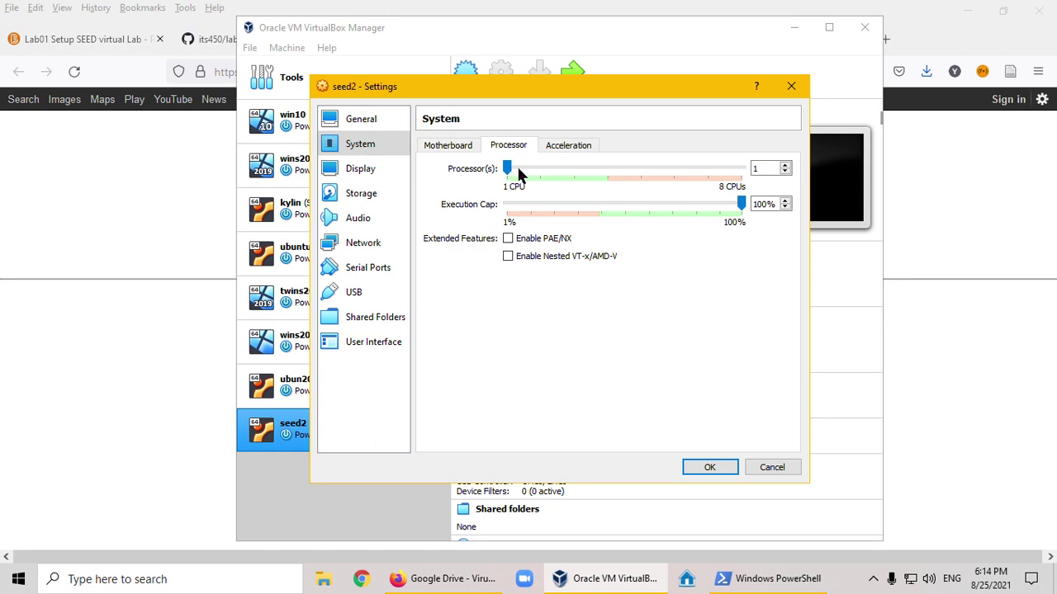
{"action": "left_click", "coordinate": [535, 169]}
{"action": "left_click", "coordinate": [507, 257]}
{"action": "left_click", "coordinate": [573, 146]}
Set seed2's video memory to 64 MB and enable 3D Acceleration in the display settings.
{"action": "left_click", "coordinate": [355, 170]}
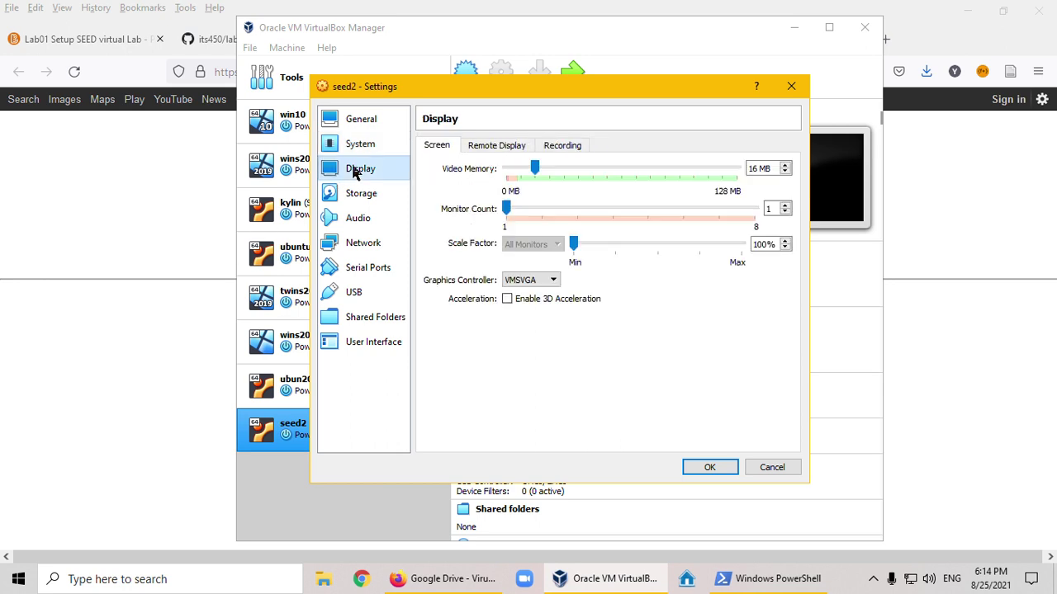
{"action": "left_click", "coordinate": [535, 169]}
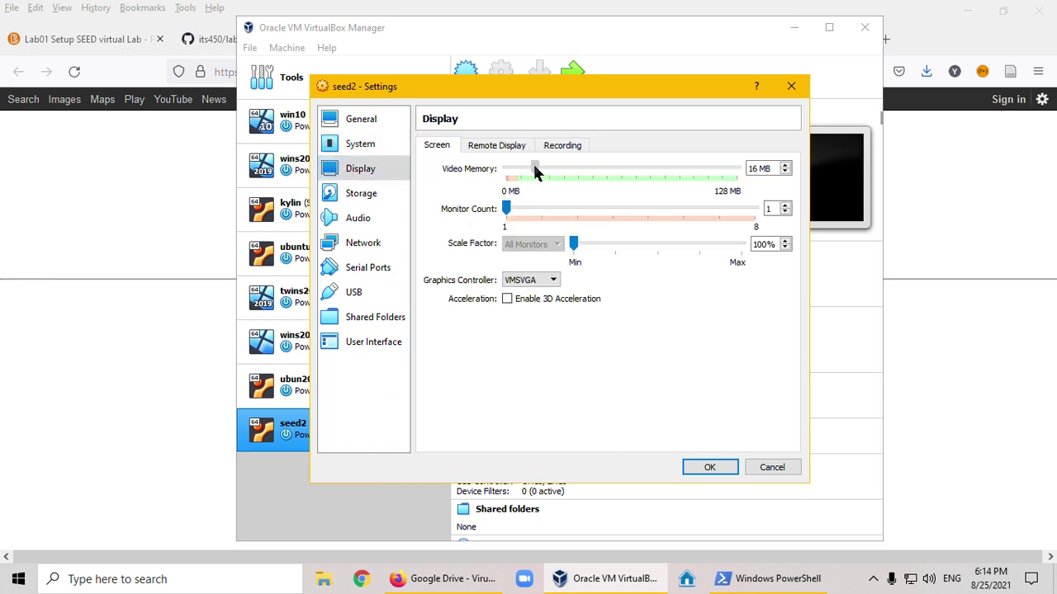
{"action": "left_click_drag", "start_coordinate": [535, 171], "coordinate": [622, 168]}
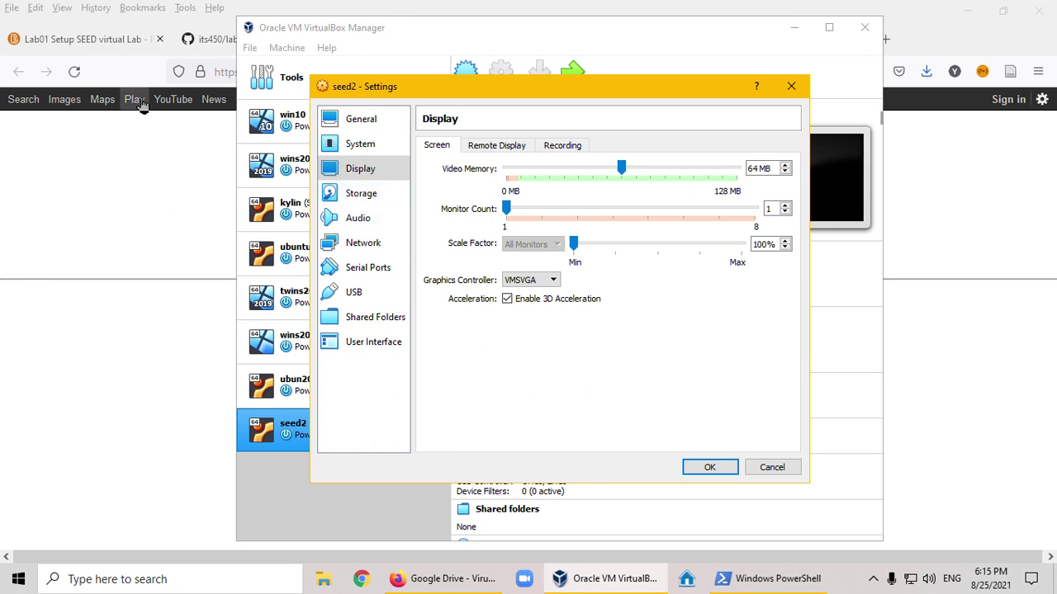
Switch to the SEED VM manual in Firefox and review its steps from VM creation through the display configuration.
{"action": "left_click", "coordinate": [188, 146]}
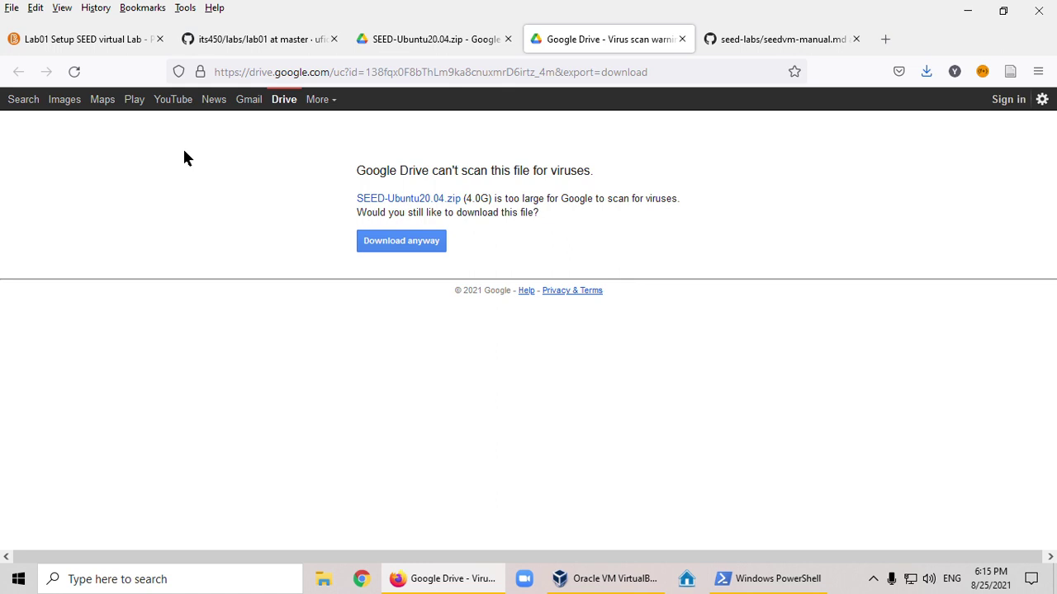
{"action": "left_click", "coordinate": [788, 43]}
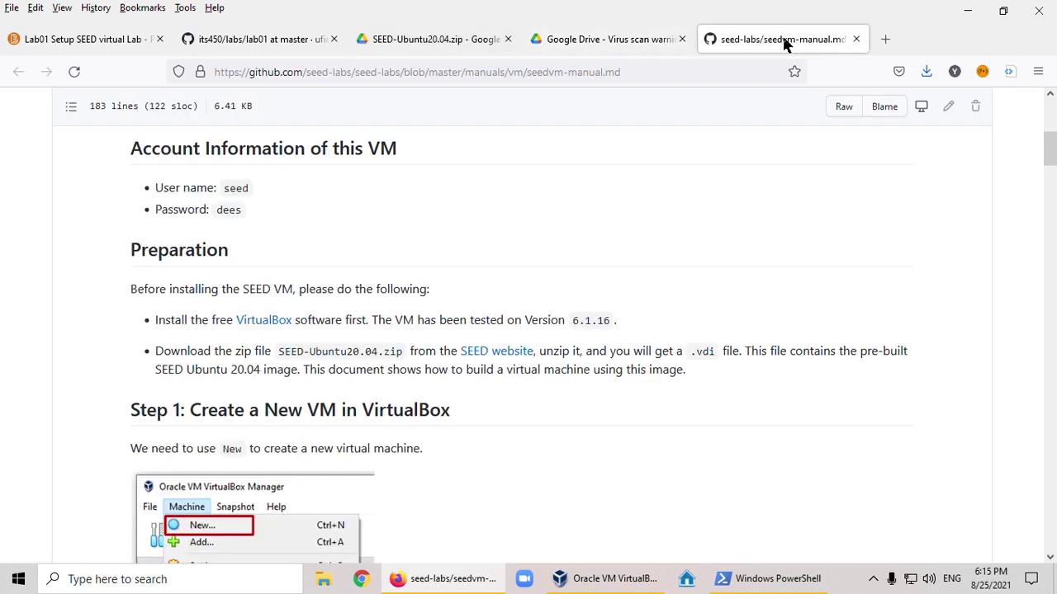
{"action": "scroll", "coordinate": [379, 413], "scroll_direction": "down", "scroll_amount": 8}
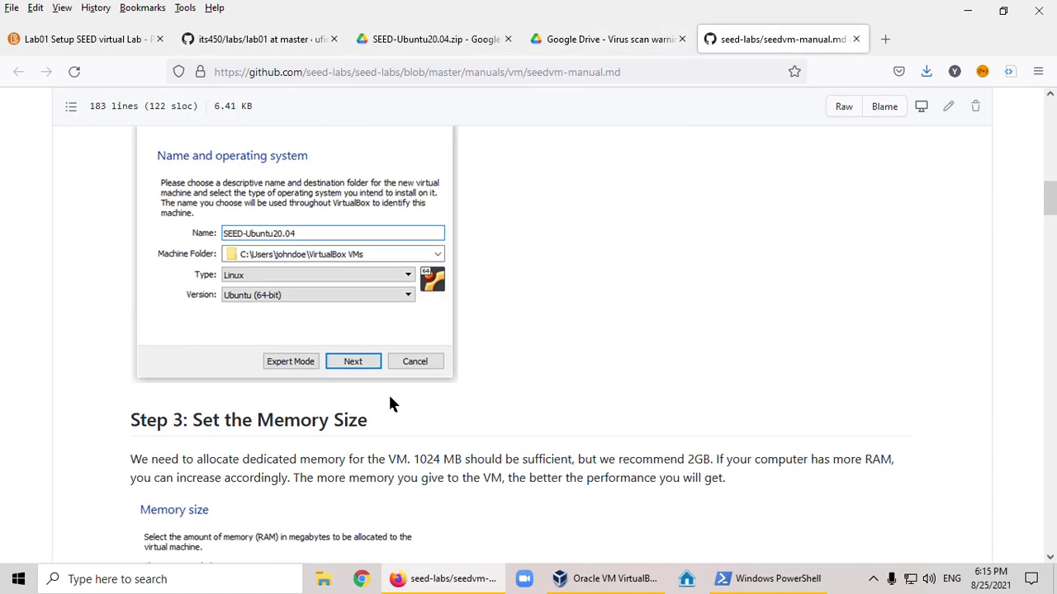
{"action": "scroll", "coordinate": [286, 346], "scroll_direction": "down", "scroll_amount": 7}
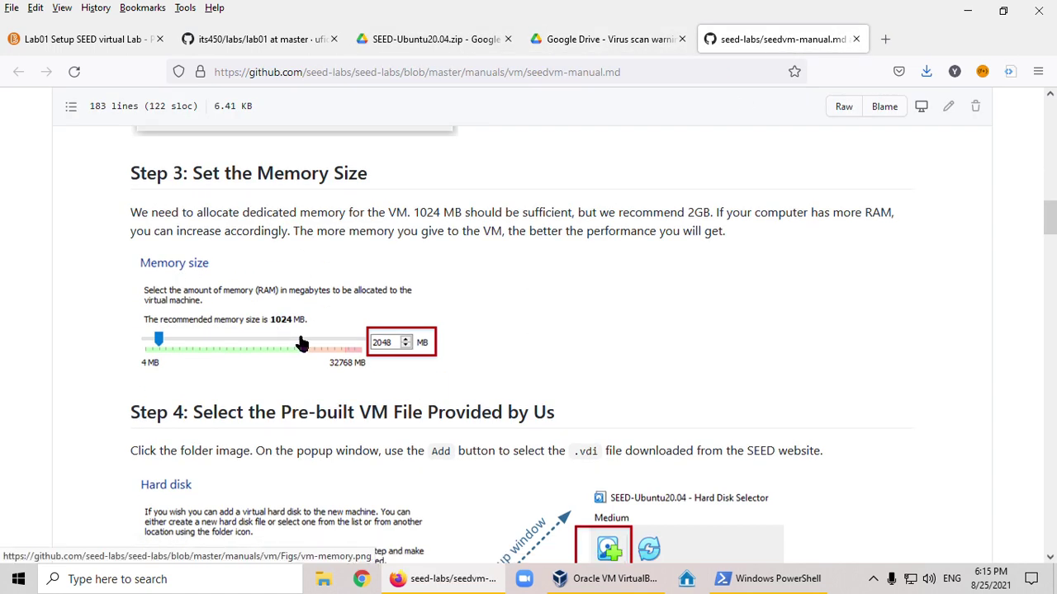
{"action": "scroll", "coordinate": [312, 351], "scroll_direction": "up", "scroll_amount": 3}
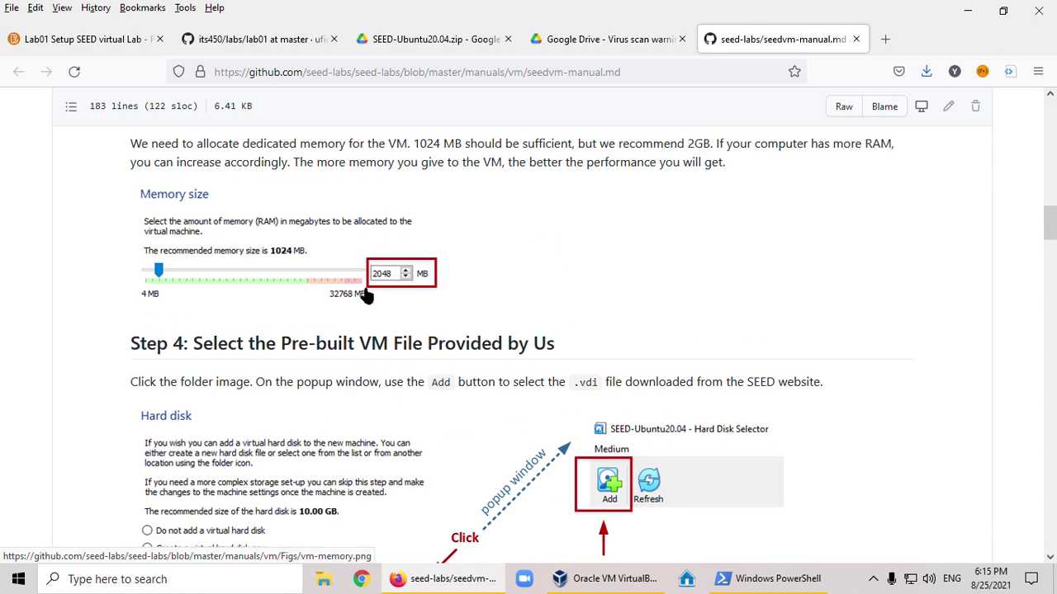
{"action": "scroll", "coordinate": [404, 370], "scroll_direction": "down", "scroll_amount": 4}
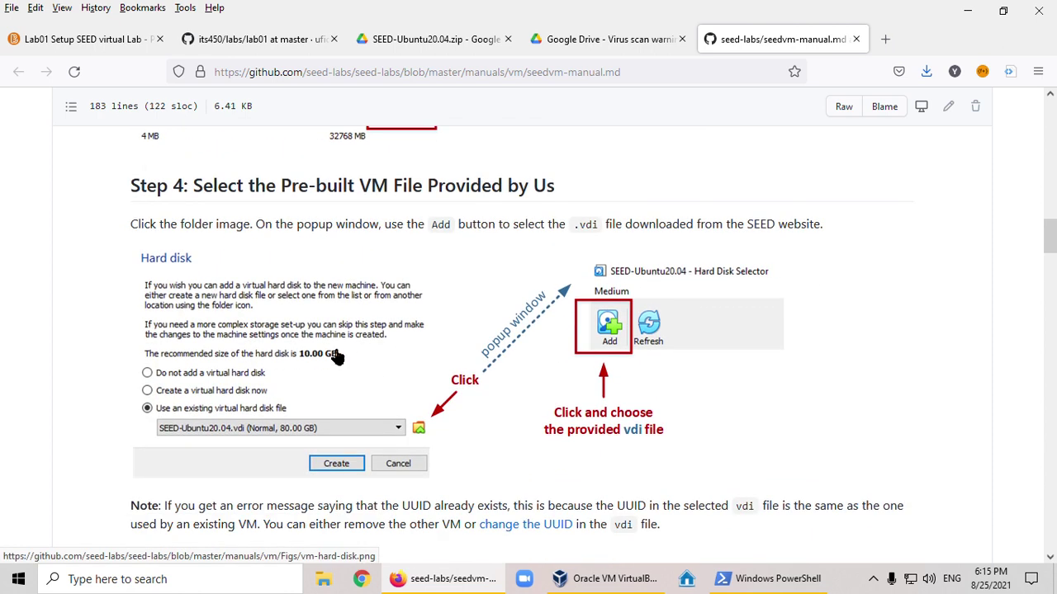
{"action": "scroll", "coordinate": [316, 357], "scroll_direction": "down", "scroll_amount": 2}
{"action": "scroll", "coordinate": [318, 359], "scroll_direction": "down", "scroll_amount": 12}
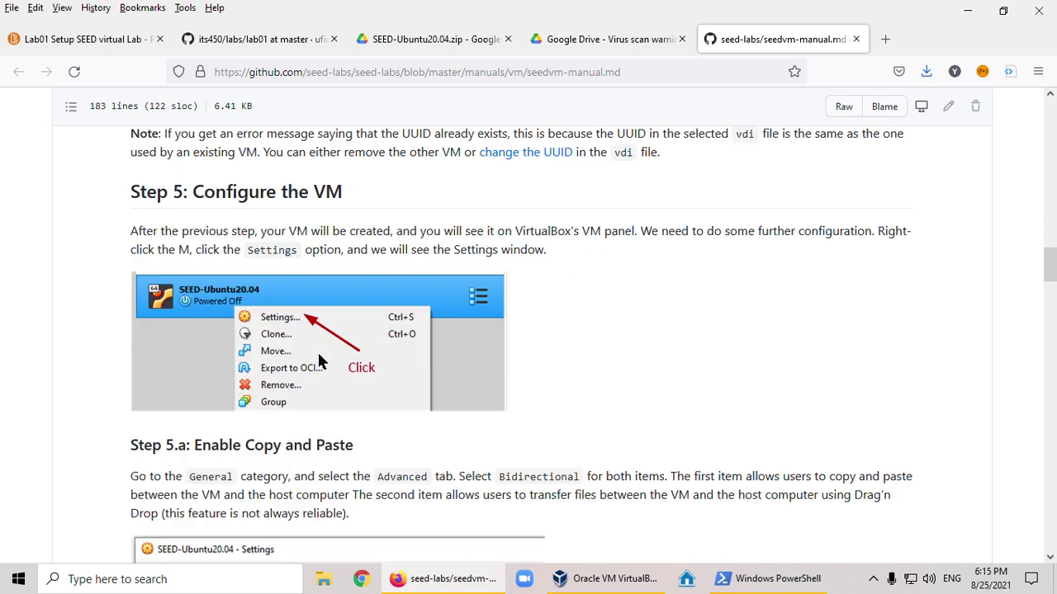
{"action": "scroll", "coordinate": [323, 339], "scroll_direction": "down", "scroll_amount": 6}
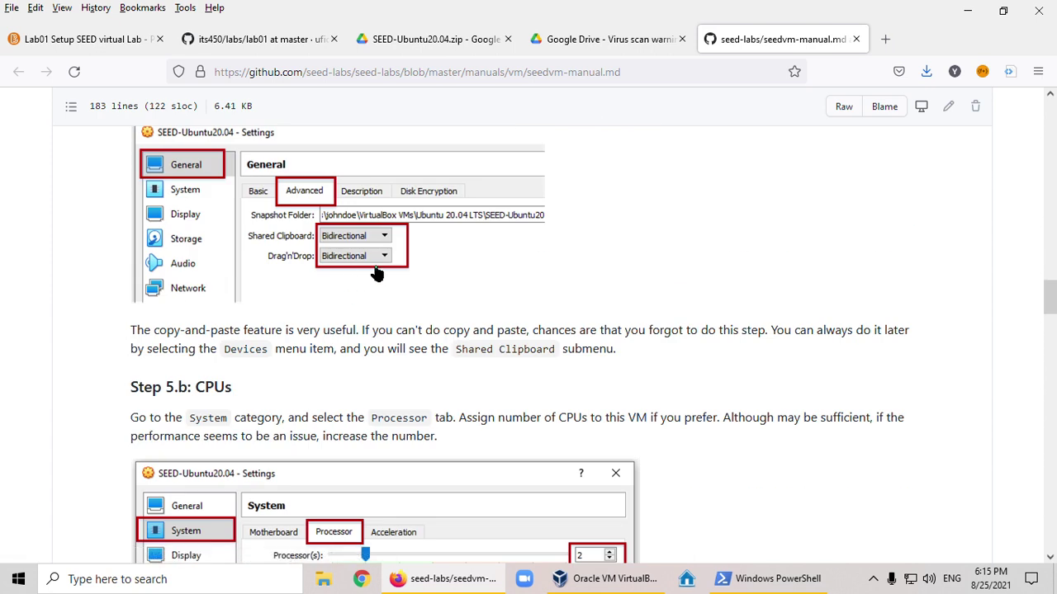
{"action": "scroll", "coordinate": [388, 289], "scroll_direction": "down", "scroll_amount": 7}
{"action": "scroll", "coordinate": [398, 320], "scroll_direction": "down", "scroll_amount": 1}
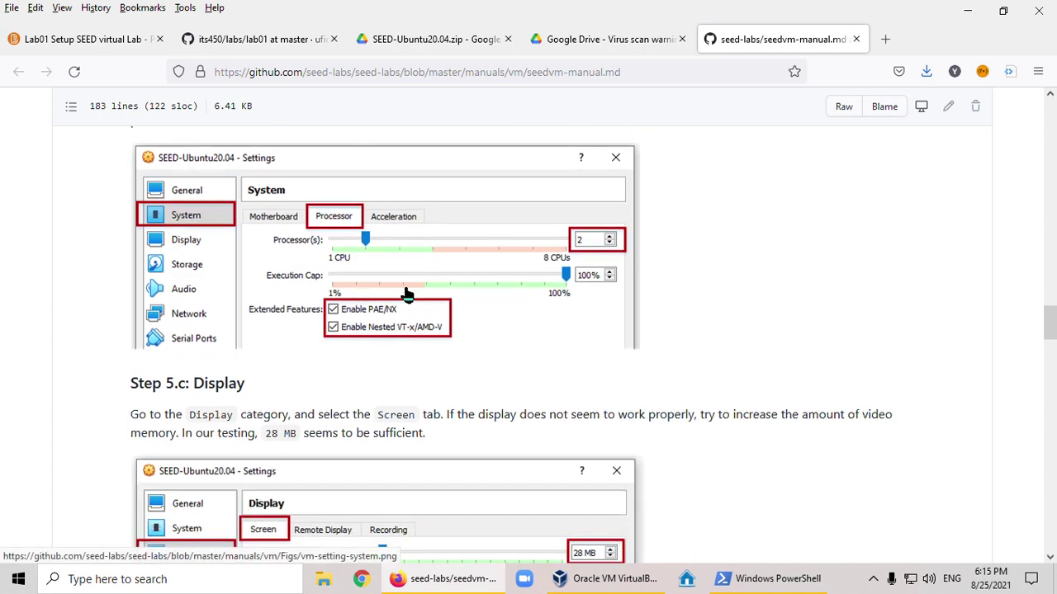
{"action": "scroll", "coordinate": [360, 281], "scroll_direction": "down", "scroll_amount": 4}
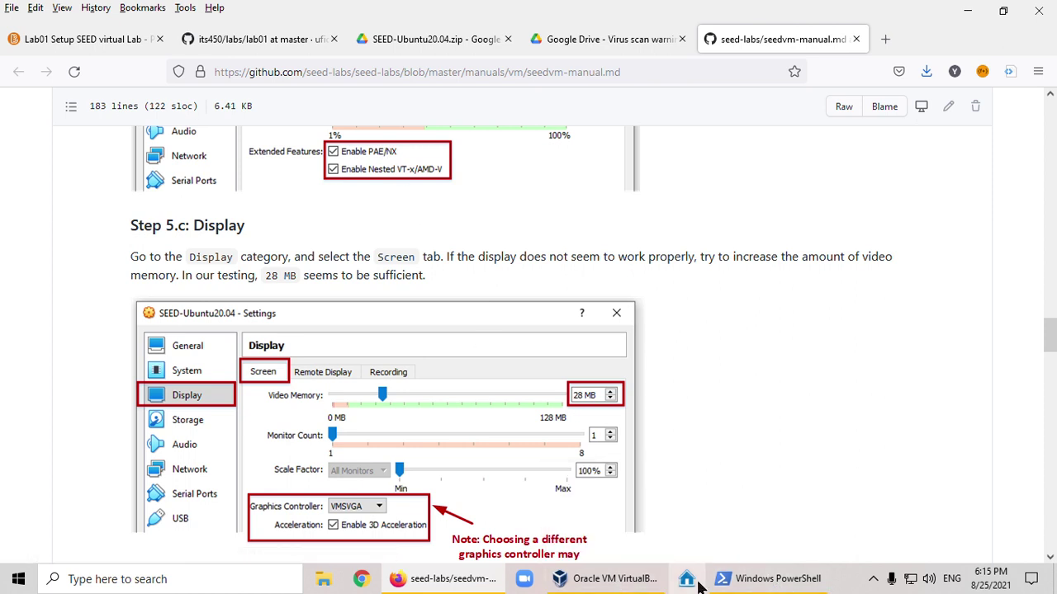
Return to seed2's settings in VirtualBox and check the General, Motherboard and Processor options against the manual.
{"action": "left_click", "coordinate": [608, 579]}
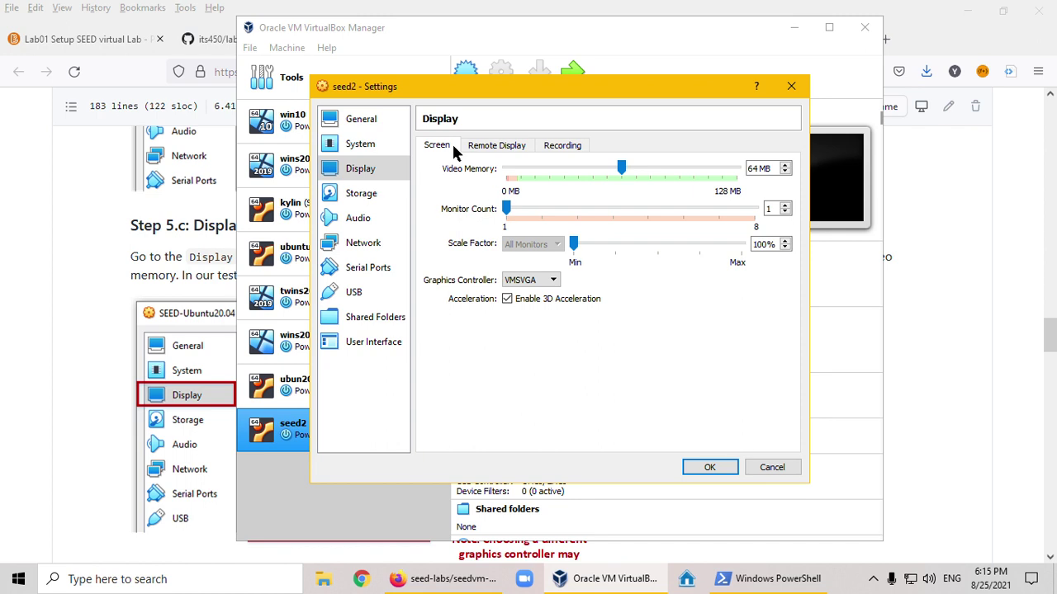
{"action": "left_click", "coordinate": [367, 124]}
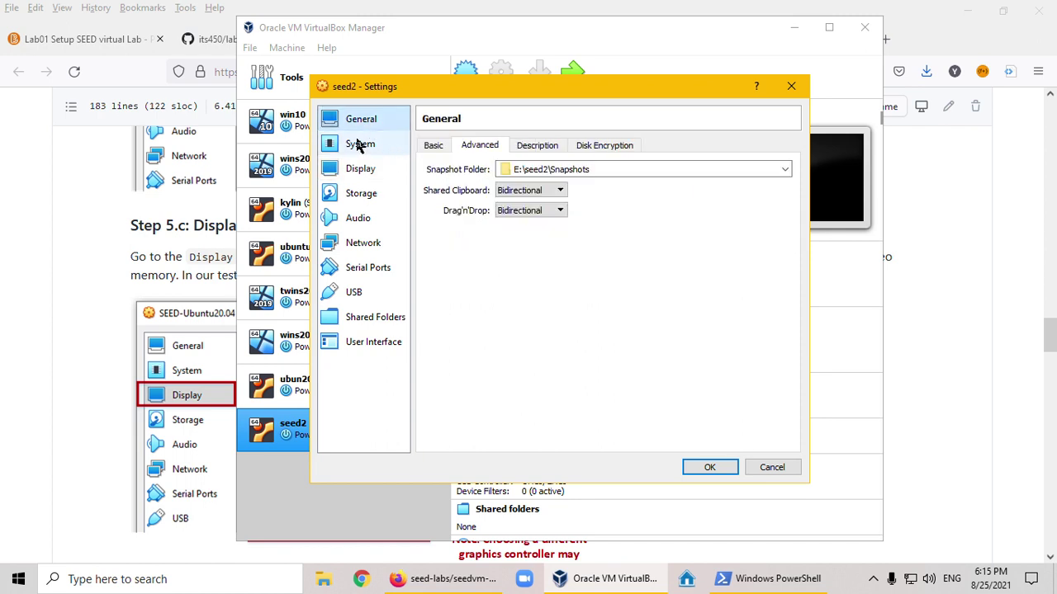
{"action": "left_click", "coordinate": [362, 146]}
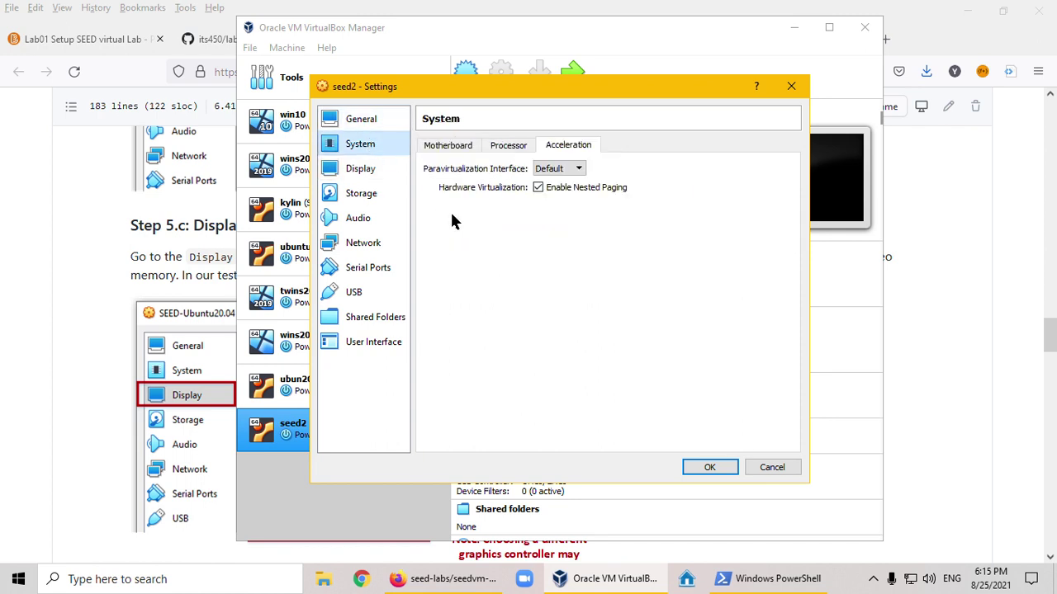
{"action": "left_click", "coordinate": [445, 148]}
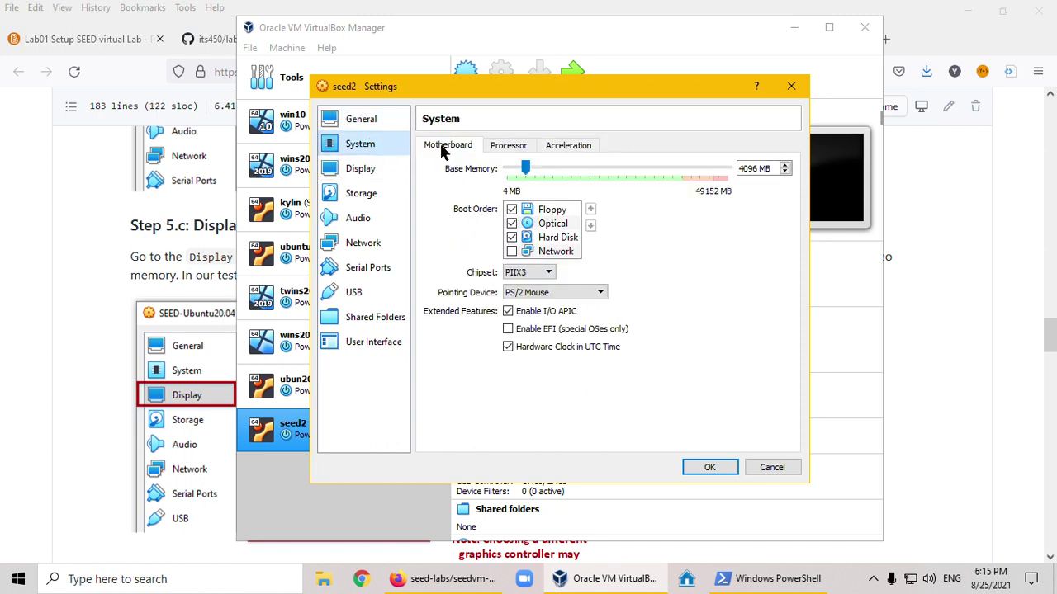
{"action": "left_click", "coordinate": [503, 145]}
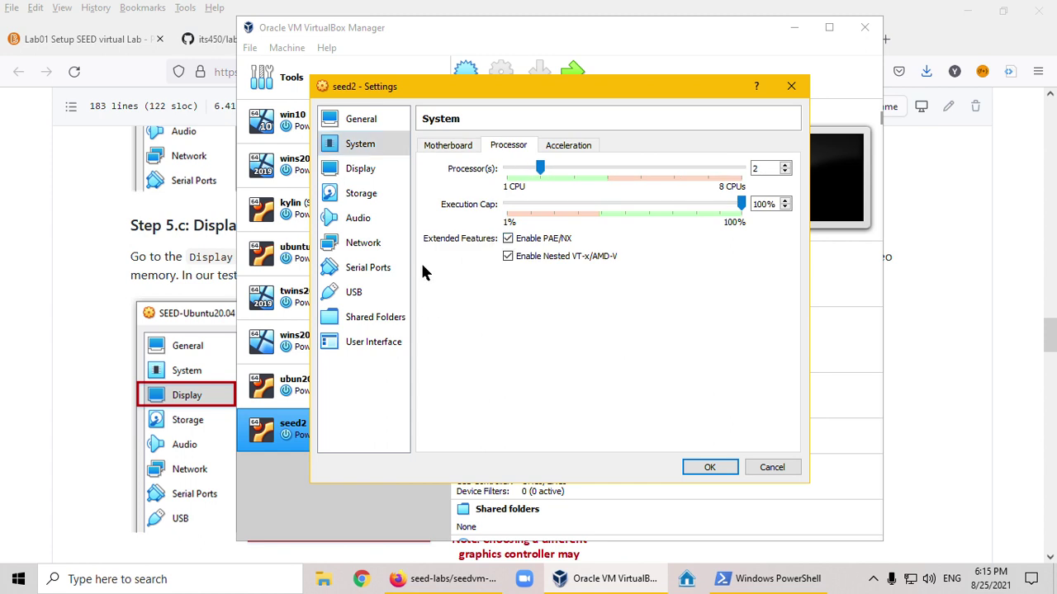
Consult the manual's Step 5.d on networking and attach seed2's Adapter 1 to NAT Network.
{"action": "left_click", "coordinate": [99, 252]}
{"action": "scroll", "coordinate": [355, 330], "scroll_direction": "down", "scroll_amount": 3}
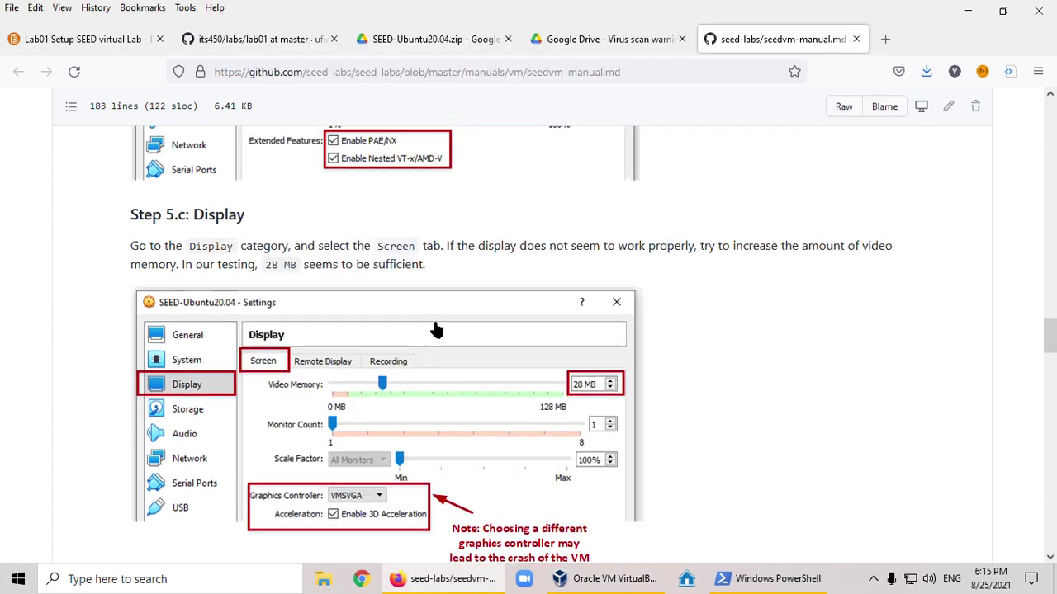
{"action": "scroll", "coordinate": [479, 378], "scroll_direction": "down", "scroll_amount": 7}
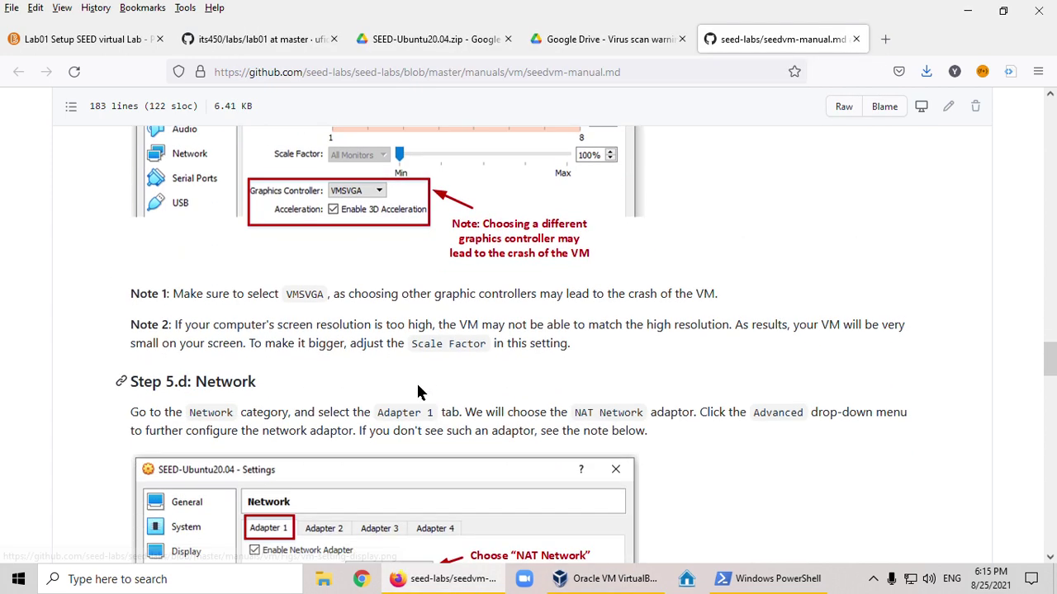
{"action": "scroll", "coordinate": [330, 330], "scroll_direction": "down", "scroll_amount": 3}
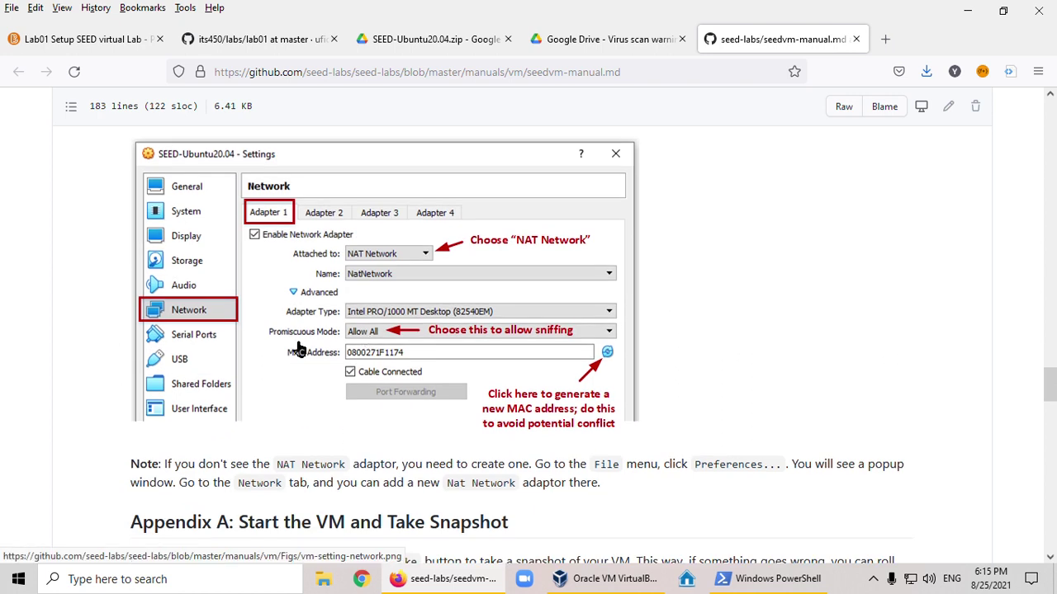
{"action": "scroll", "coordinate": [437, 371], "scroll_direction": "down", "scroll_amount": 2}
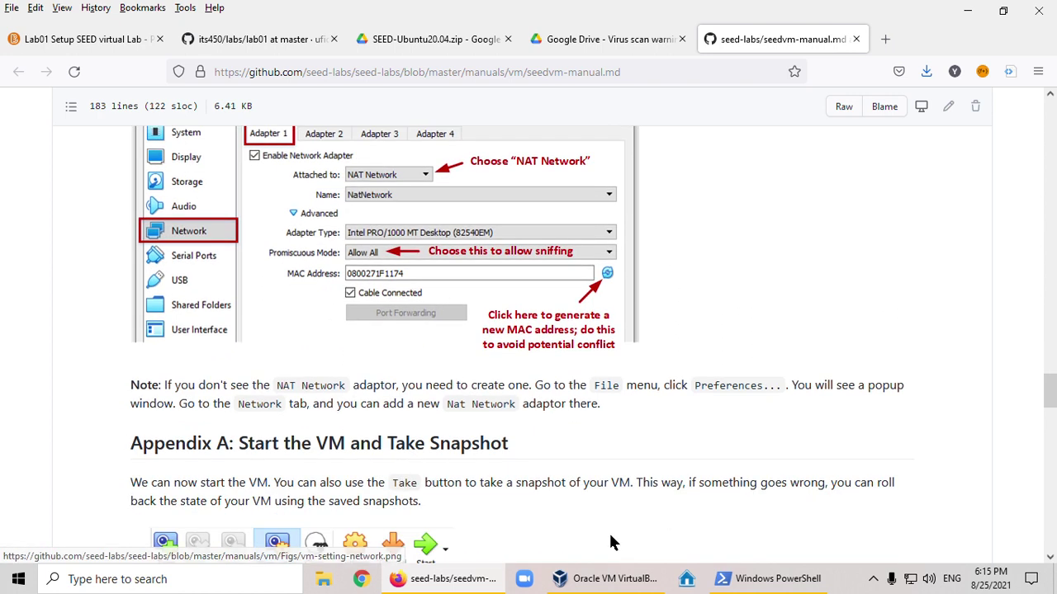
{"action": "left_click", "coordinate": [611, 581]}
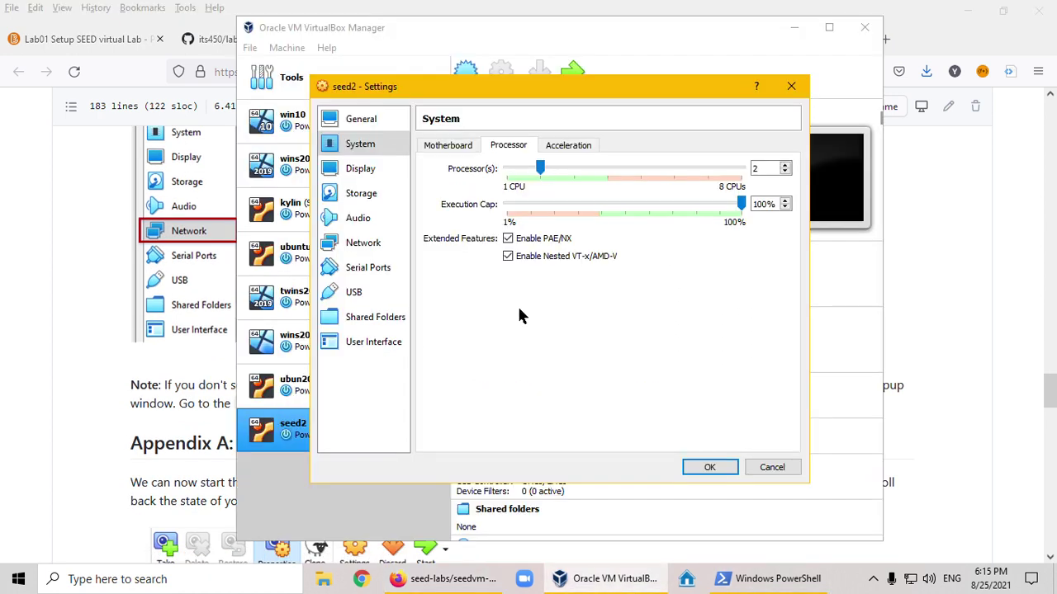
{"action": "left_click", "coordinate": [366, 242]}
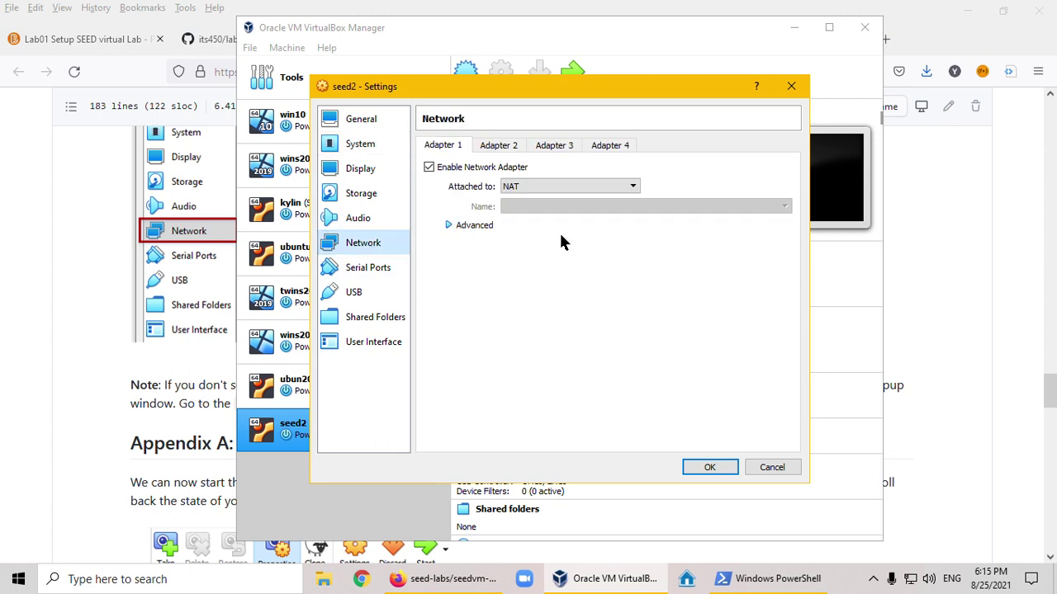
{"action": "left_click", "coordinate": [583, 190]}
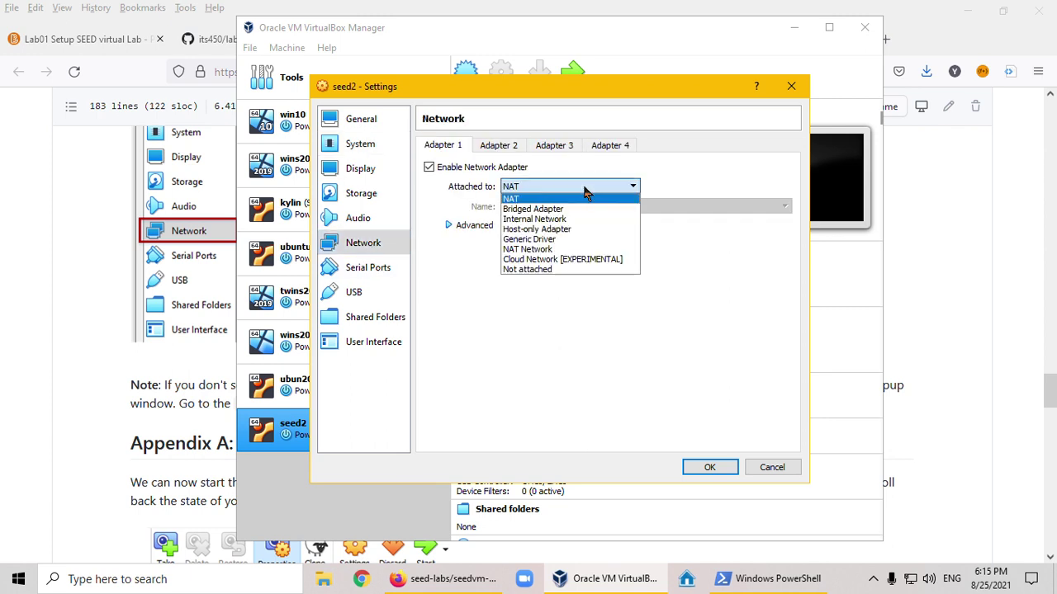
{"action": "left_click", "coordinate": [563, 244]}
Set Adapter 1's promiscuous mode to Allow All in the advanced network options and save seed2's settings.
{"action": "left_click", "coordinate": [448, 226]}
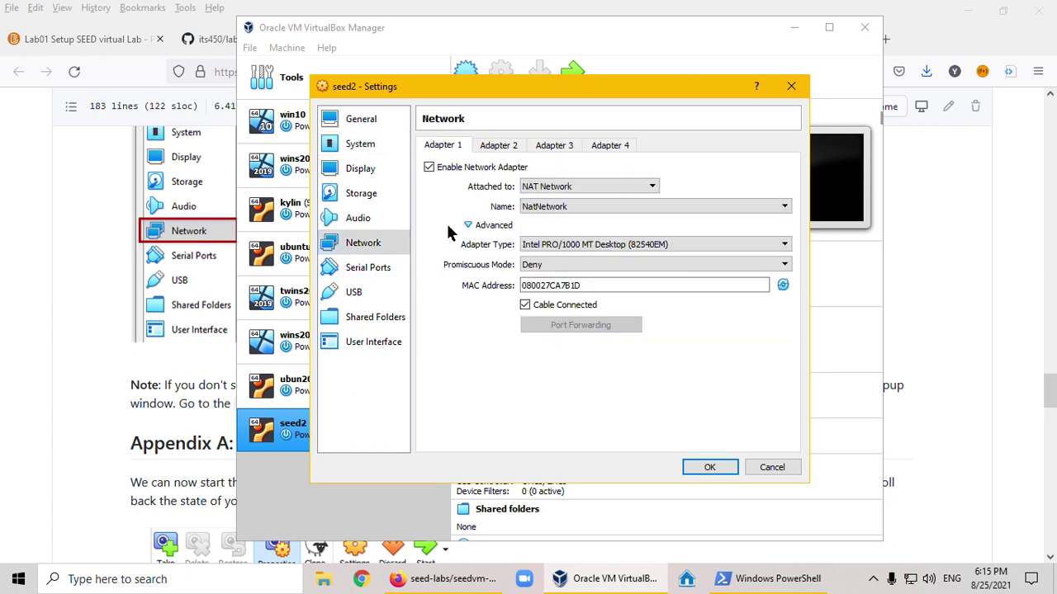
{"action": "left_click", "coordinate": [575, 264]}
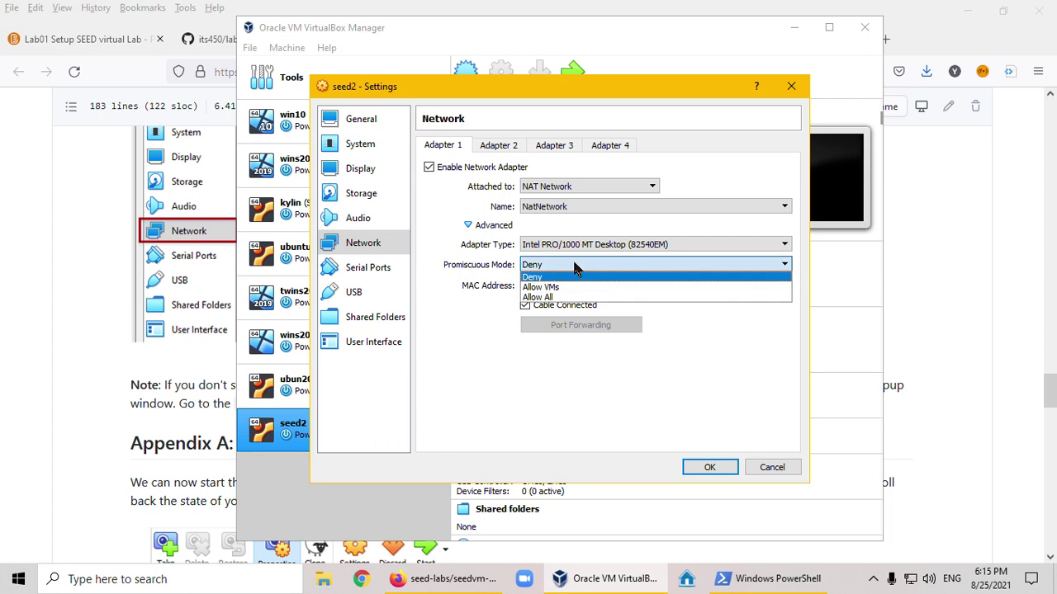
{"action": "left_click", "coordinate": [565, 300]}
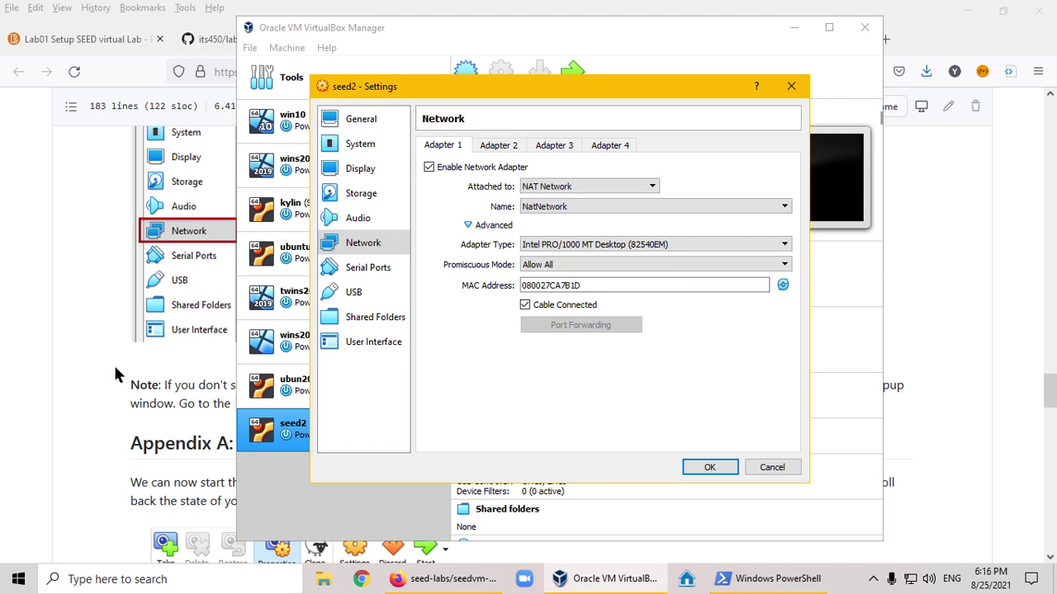
{"action": "left_click", "coordinate": [695, 468]}
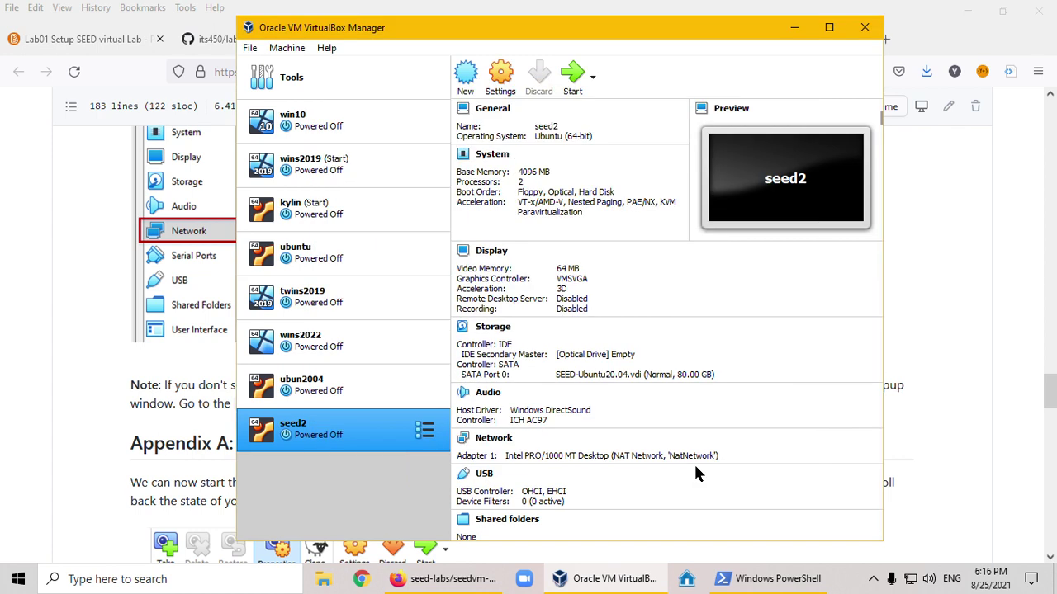
Read the manual's appendices on snapshots, stopping the VM and shared folders, and highlight VM_Shared in the mount command.
{"action": "left_click", "coordinate": [103, 397]}
{"action": "scroll", "coordinate": [302, 390], "scroll_direction": "down", "scroll_amount": 3}
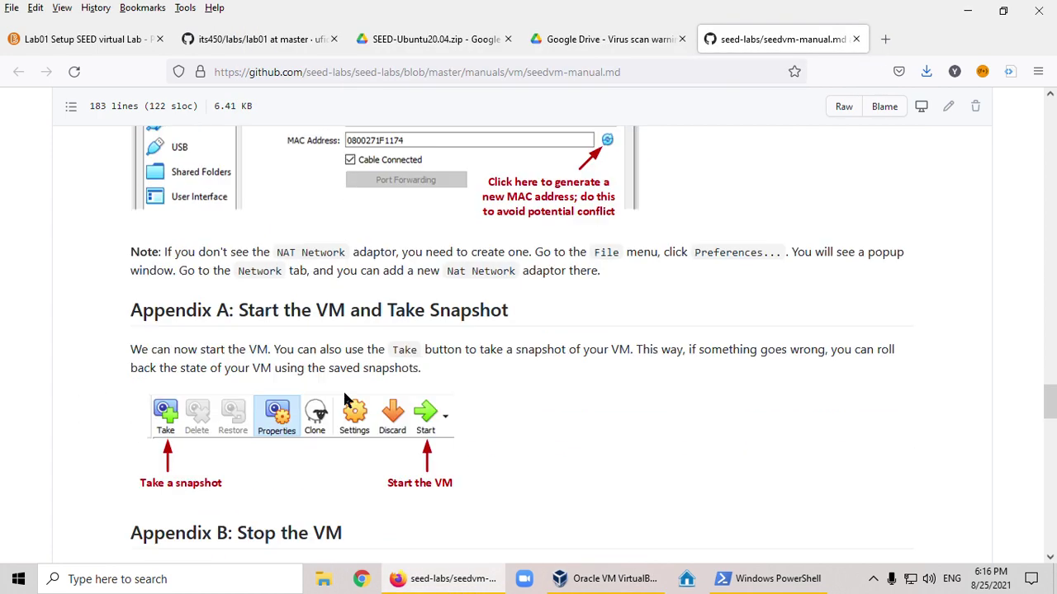
{"action": "scroll", "coordinate": [297, 304], "scroll_direction": "down", "scroll_amount": 2}
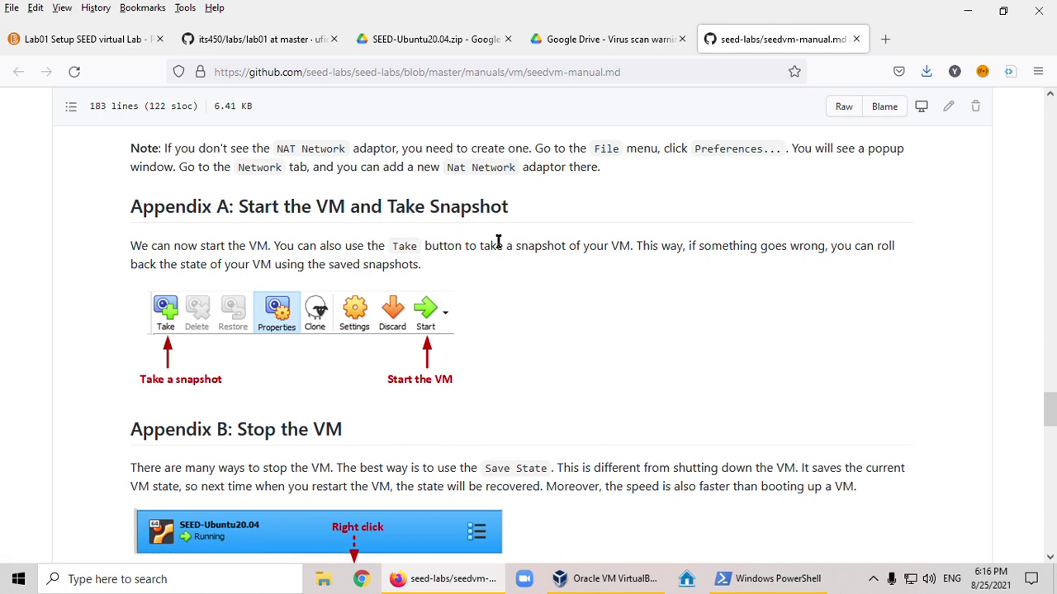
{"action": "scroll", "coordinate": [213, 413], "scroll_direction": "down", "scroll_amount": 8}
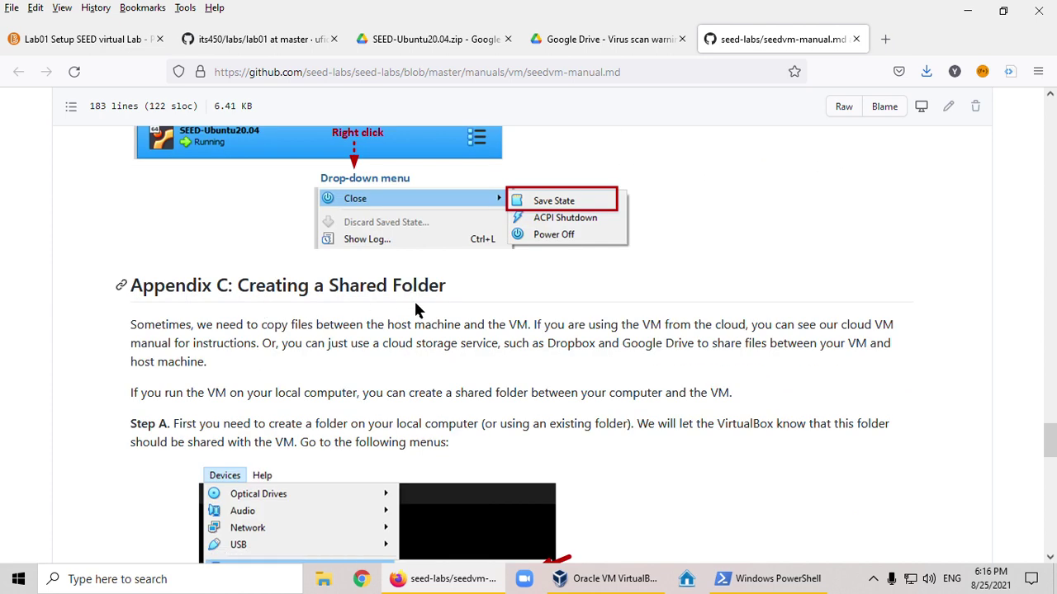
{"action": "scroll", "coordinate": [415, 308], "scroll_direction": "down", "scroll_amount": 5}
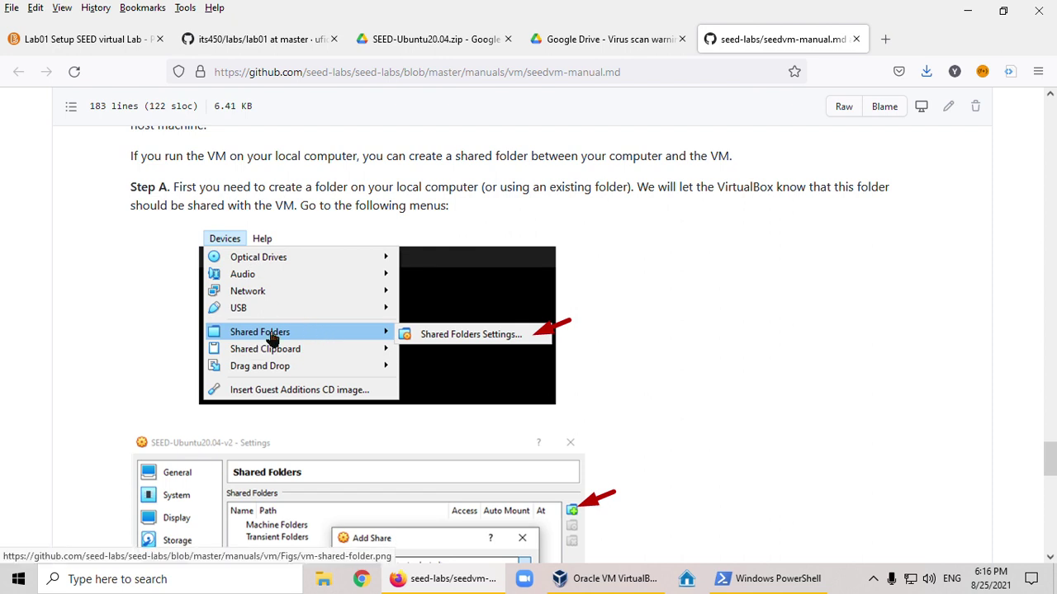
{"action": "scroll", "coordinate": [293, 340], "scroll_direction": "down", "scroll_amount": 5}
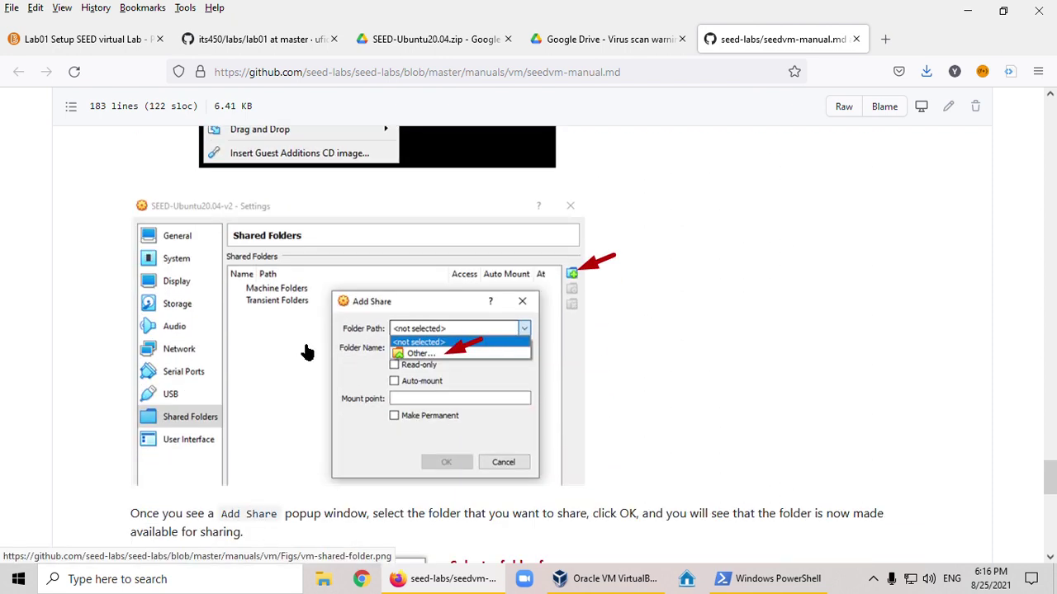
{"action": "scroll", "coordinate": [305, 351], "scroll_direction": "down", "scroll_amount": 1}
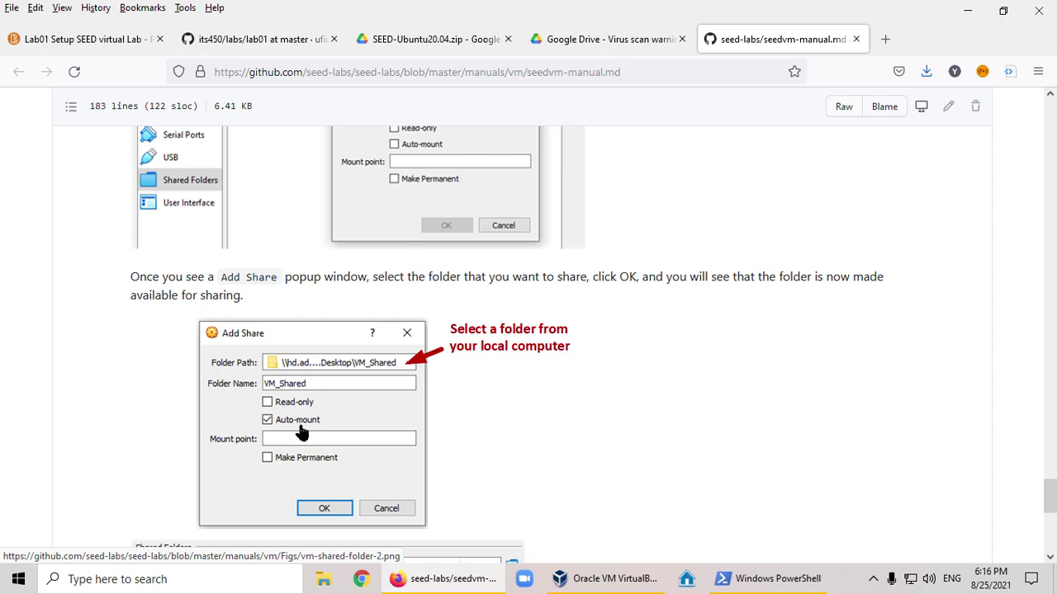
{"action": "scroll", "coordinate": [367, 419], "scroll_direction": "down", "scroll_amount": 5}
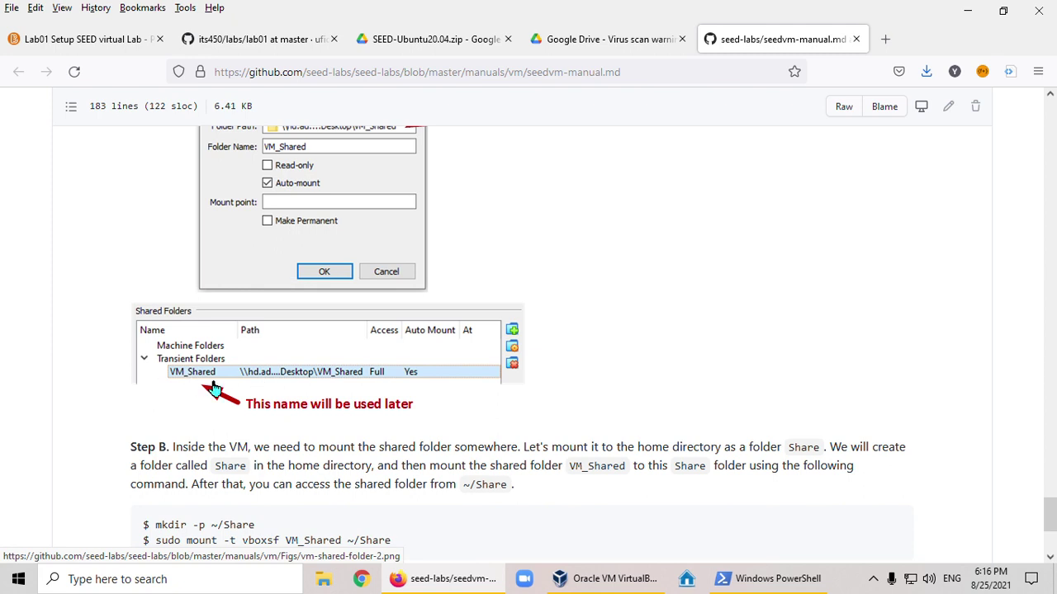
{"action": "scroll", "coordinate": [215, 392], "scroll_direction": "down", "scroll_amount": 2}
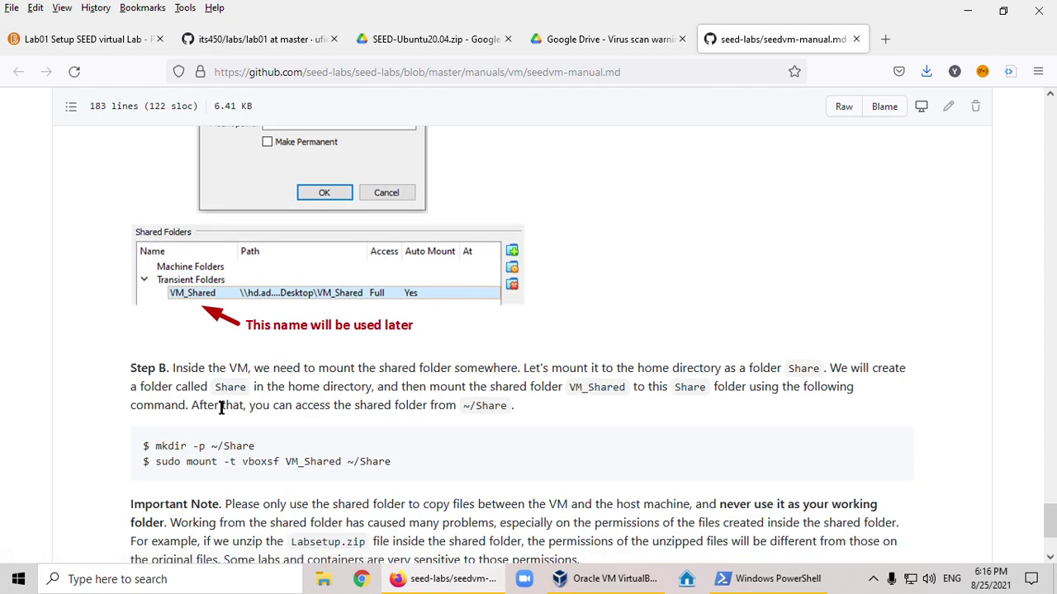
{"action": "left_click_drag", "start_coordinate": [284, 461], "coordinate": [338, 462]}
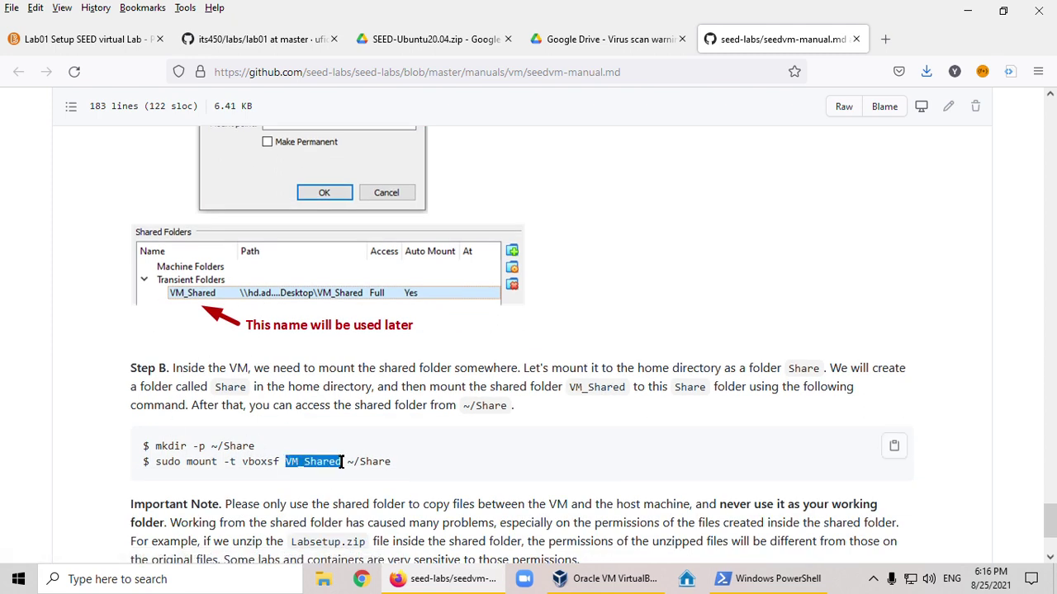
Review the manual's Add Share example, Step B mount commands and Important Note on shared folders.
{"action": "scroll", "coordinate": [343, 330], "scroll_direction": "up", "scroll_amount": 5}
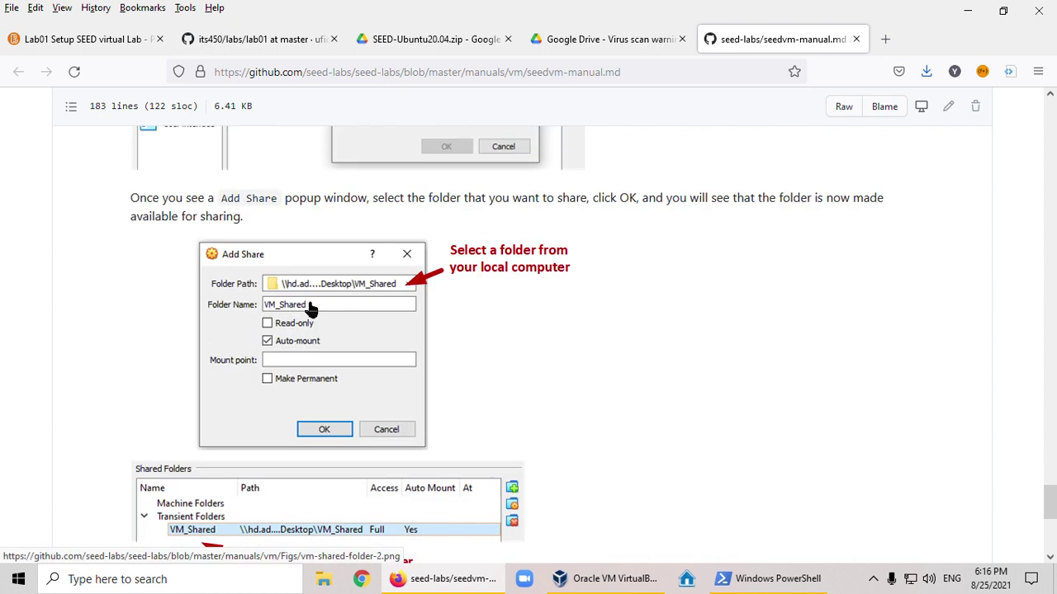
{"action": "scroll", "coordinate": [336, 314], "scroll_direction": "down", "scroll_amount": 5}
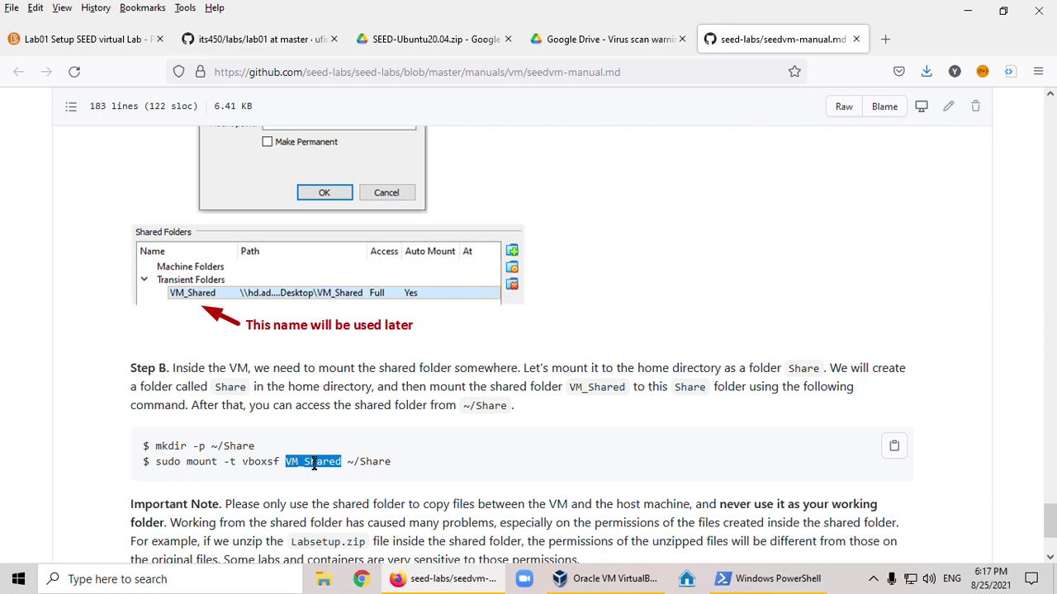
{"action": "scroll", "coordinate": [505, 405], "scroll_direction": "down", "scroll_amount": 2}
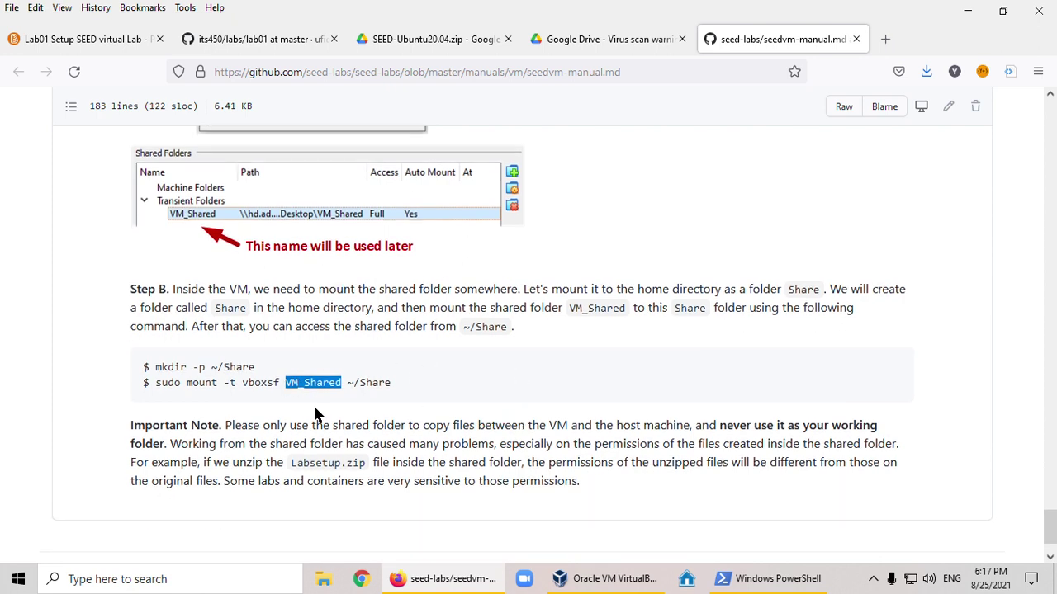
{"action": "scroll", "coordinate": [491, 423], "scroll_direction": "down", "scroll_amount": 1}
{"action": "scroll", "coordinate": [460, 326], "scroll_direction": "up", "scroll_amount": 1}
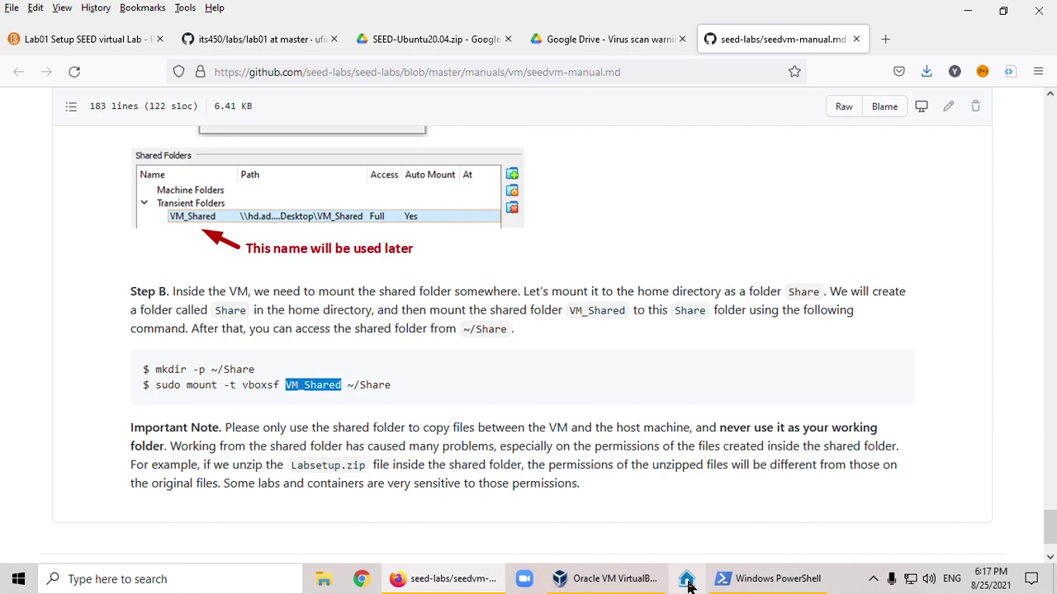
{"action": "mouse_move", "coordinate": [617, 585]}
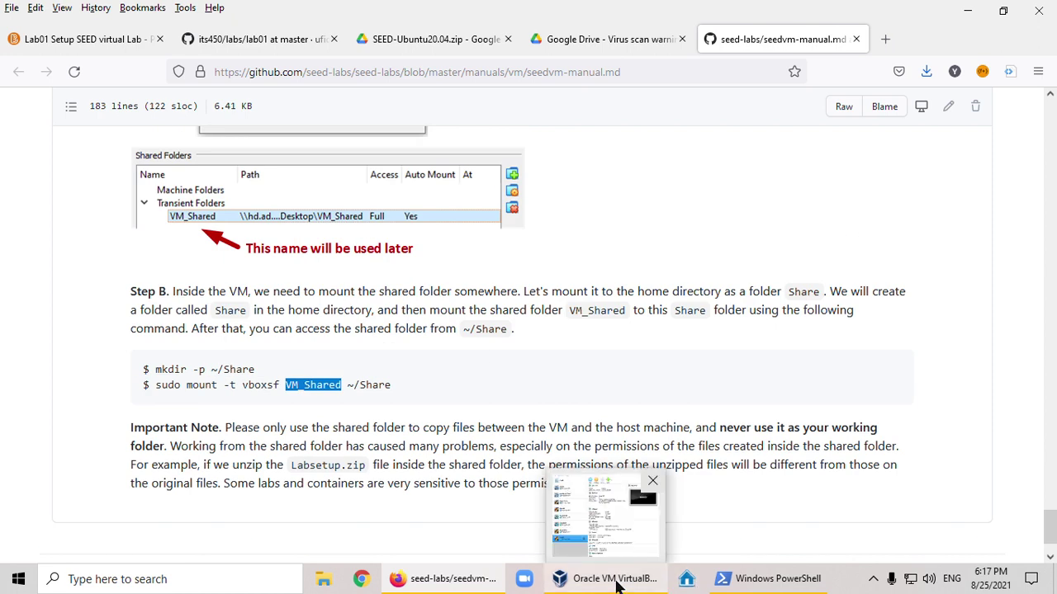
{"action": "scroll", "coordinate": [582, 364], "scroll_direction": "up", "scroll_amount": 7}
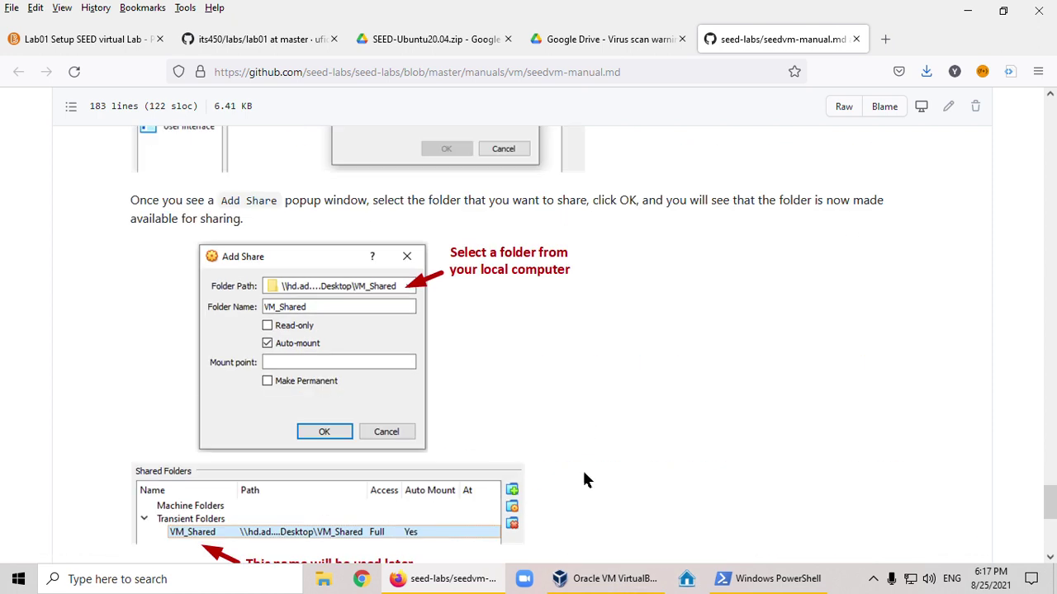
Switch to VirtualBox and begin a new shared folder for seed2, choosing R:\Temp as its folder path.
{"action": "left_click", "coordinate": [609, 578]}
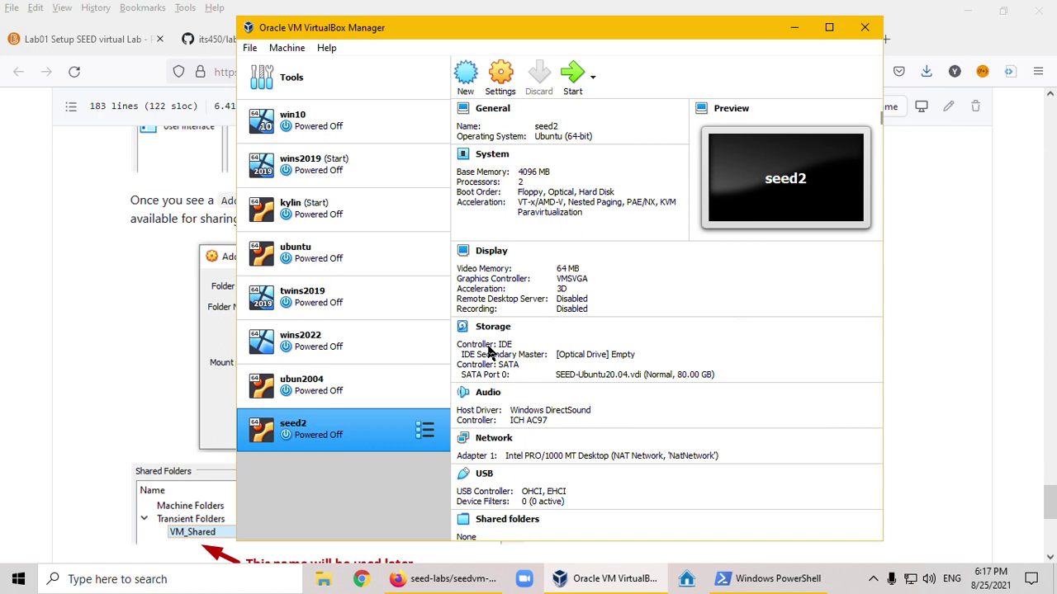
{"action": "scroll", "coordinate": [520, 462], "scroll_direction": "down", "scroll_amount": 1}
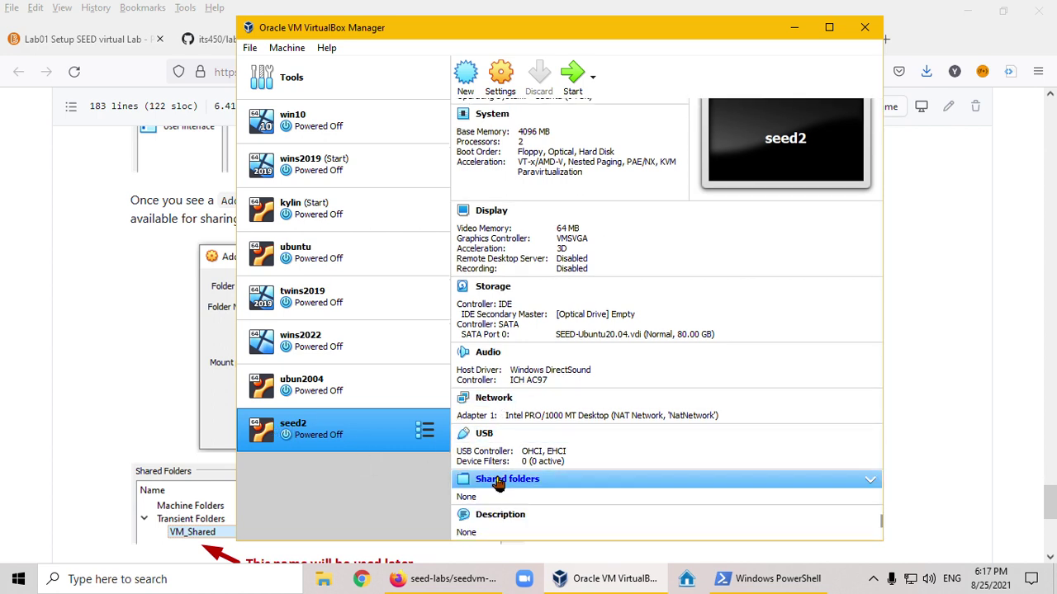
{"action": "left_click", "coordinate": [501, 481]}
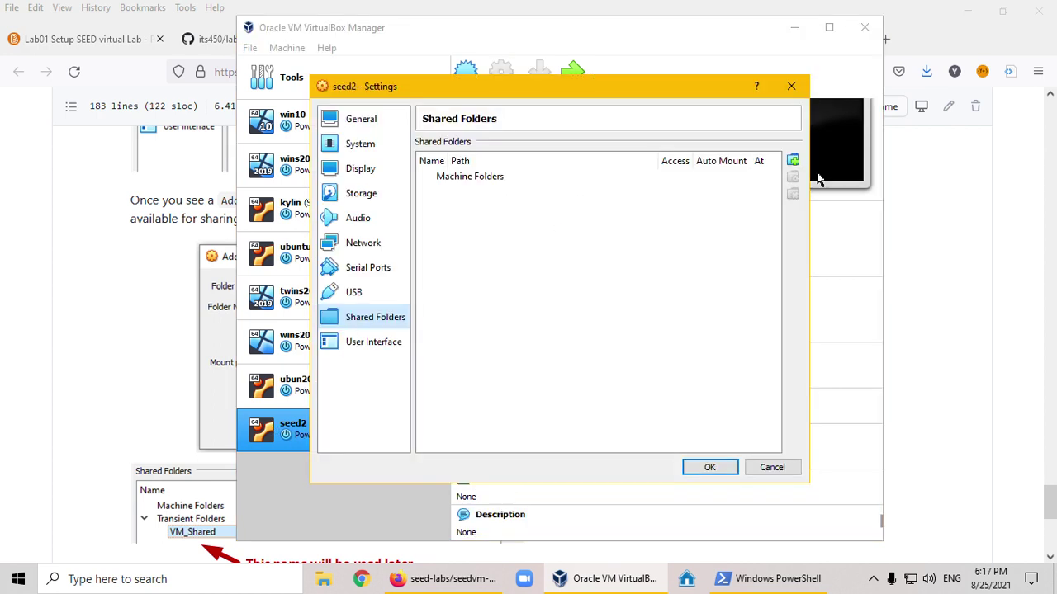
{"action": "left_click", "coordinate": [793, 160]}
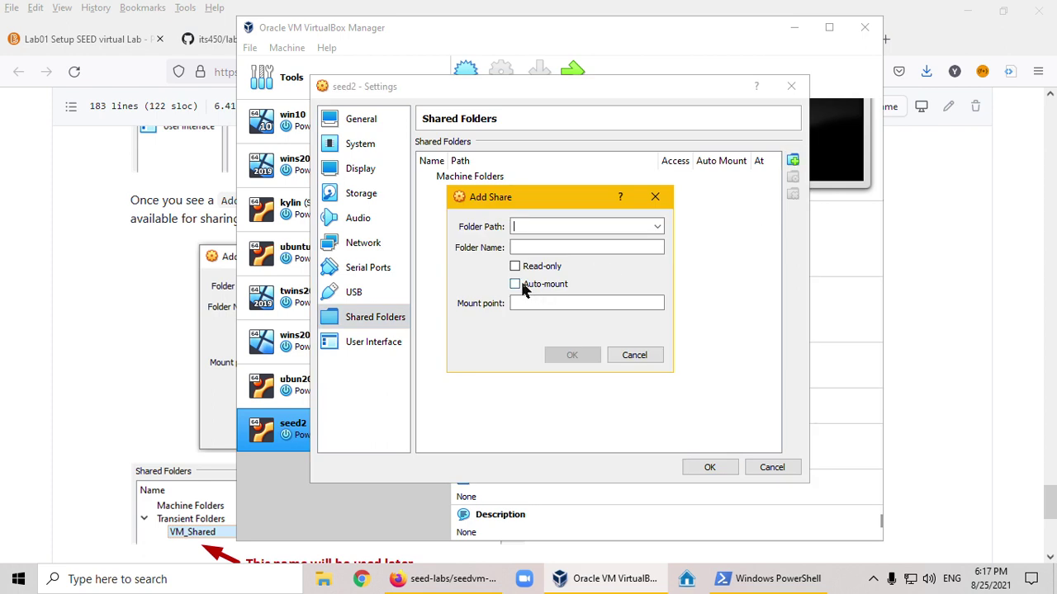
{"action": "left_click", "coordinate": [658, 227]}
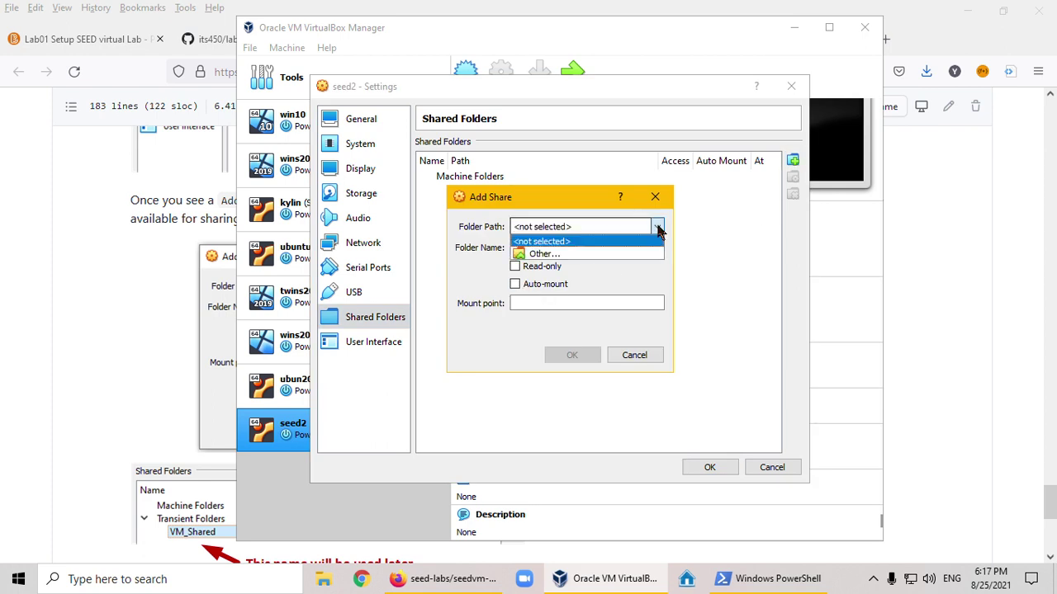
{"action": "left_click", "coordinate": [620, 254]}
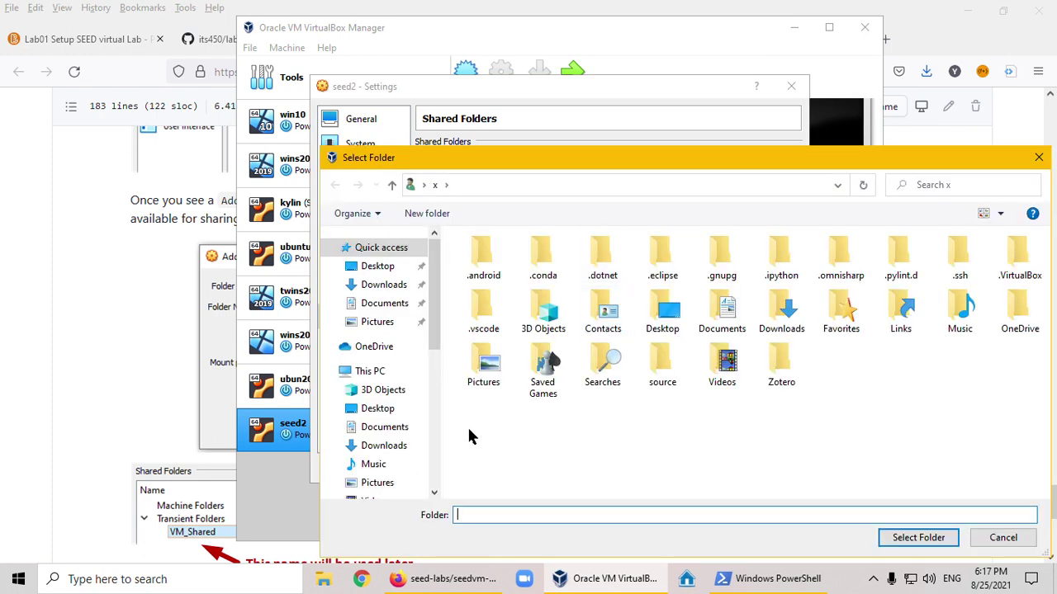
{"action": "left_click_drag", "start_coordinate": [435, 330], "coordinate": [439, 412]}
{"action": "left_click", "coordinate": [400, 369]}
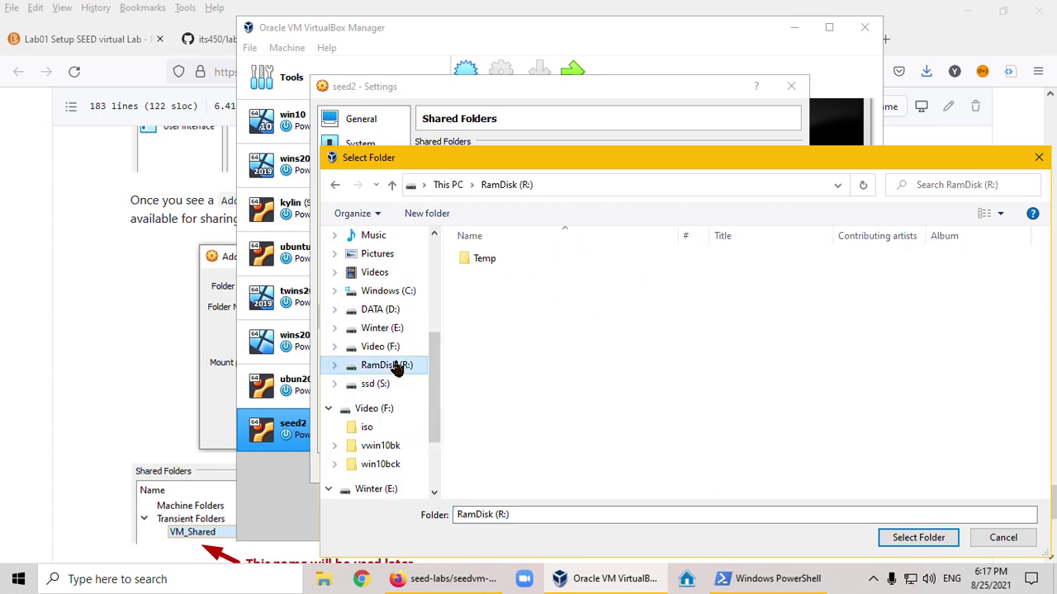
{"action": "double_click", "coordinate": [477, 262]}
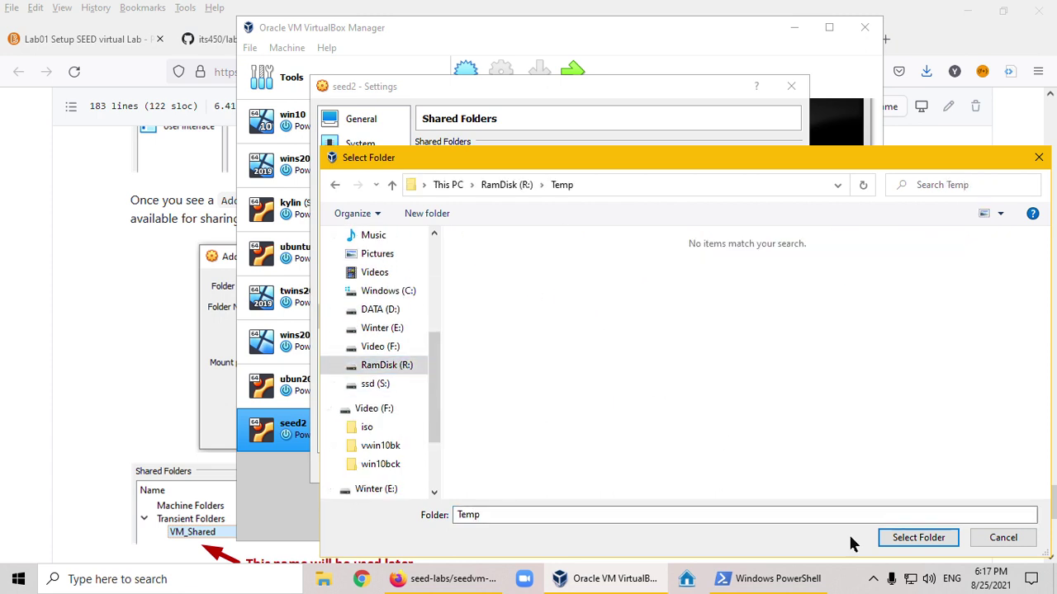
{"action": "left_click", "coordinate": [901, 538]}
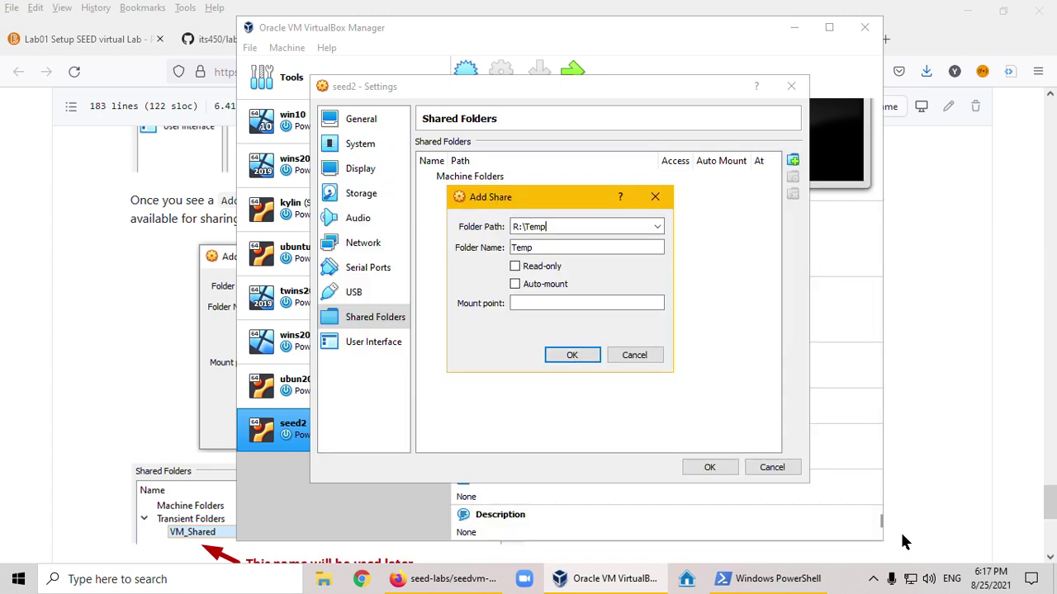
Name the share seed, enable Auto-mount, add it and save seed2's settings.
{"action": "left_click", "coordinate": [533, 246]}
{"action": "left_click_drag", "start_coordinate": [533, 246], "coordinate": [510, 247]}
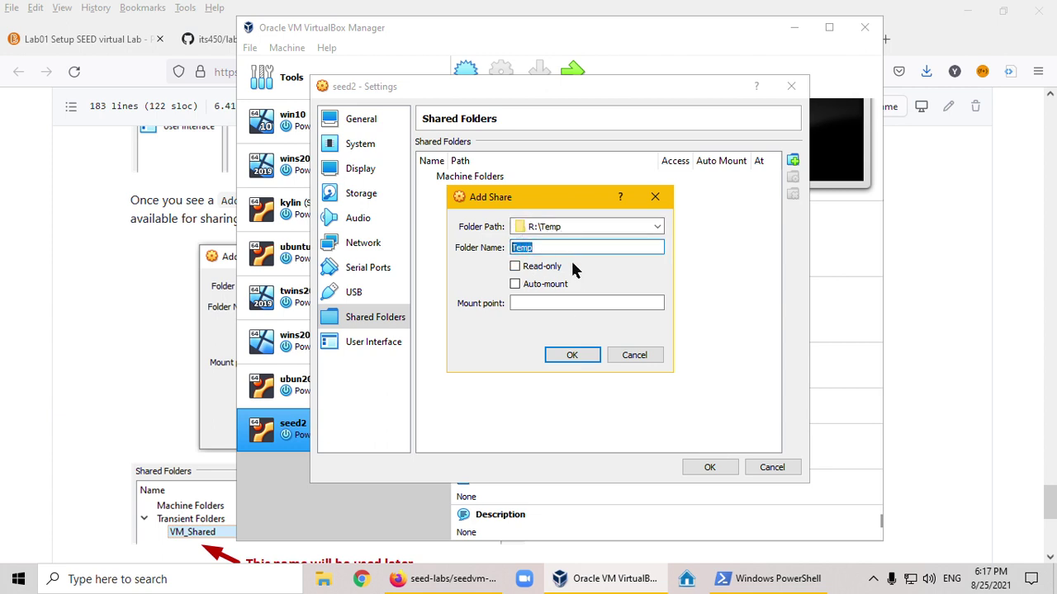
{"action": "key", "text": "BackSpace"}
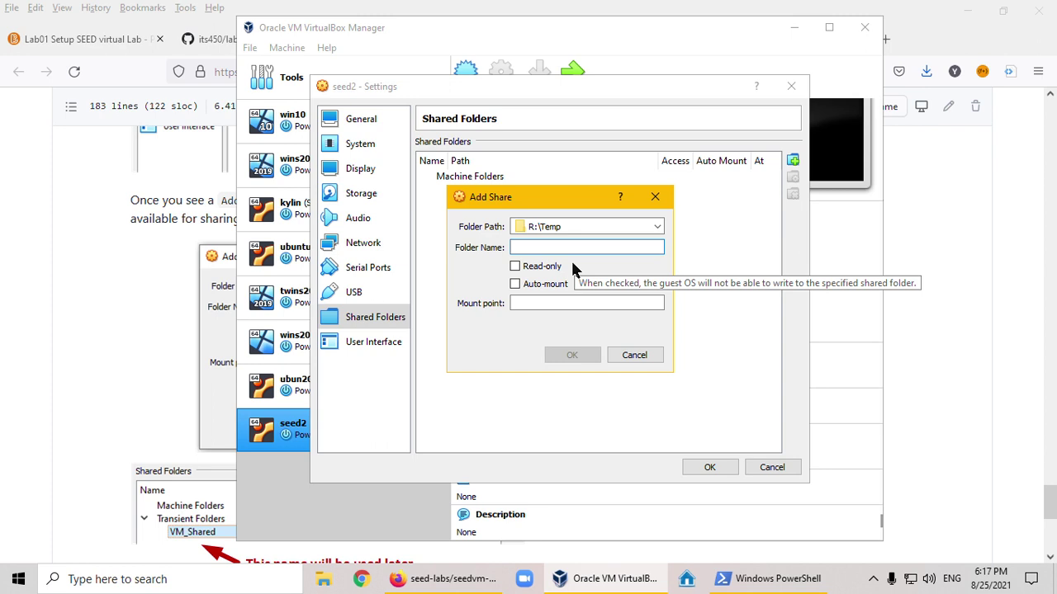
{"action": "type", "text": "seed"}
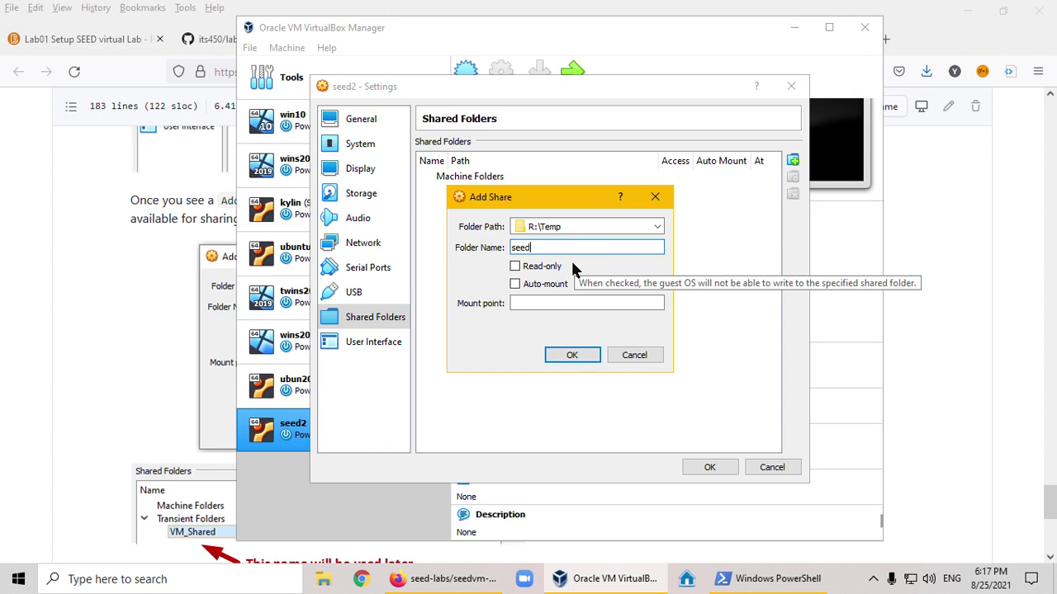
{"action": "left_click", "coordinate": [515, 284]}
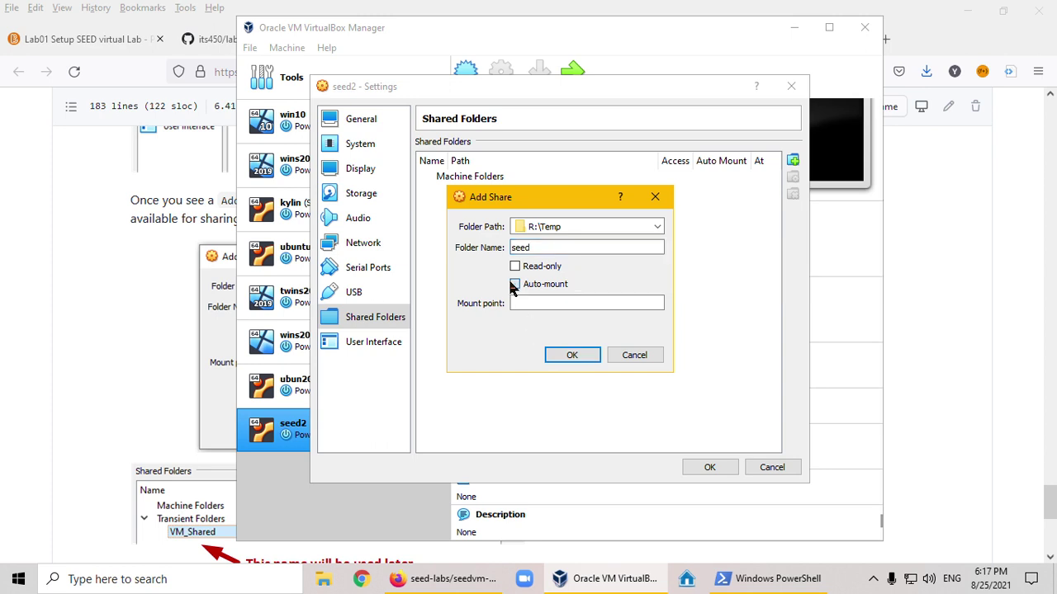
{"action": "left_click", "coordinate": [569, 356]}
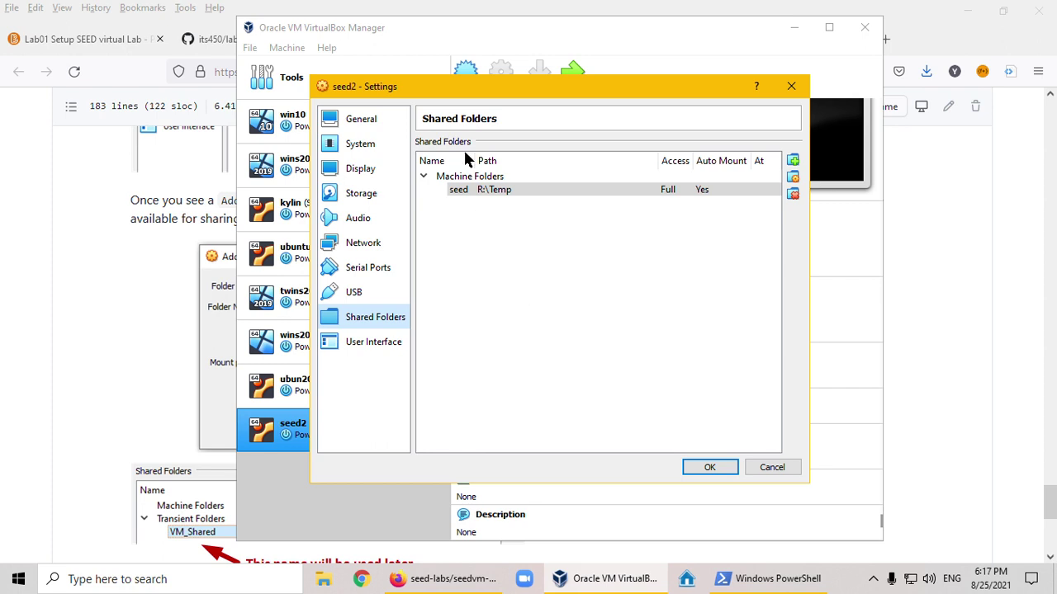
{"action": "left_click", "coordinate": [706, 469]}
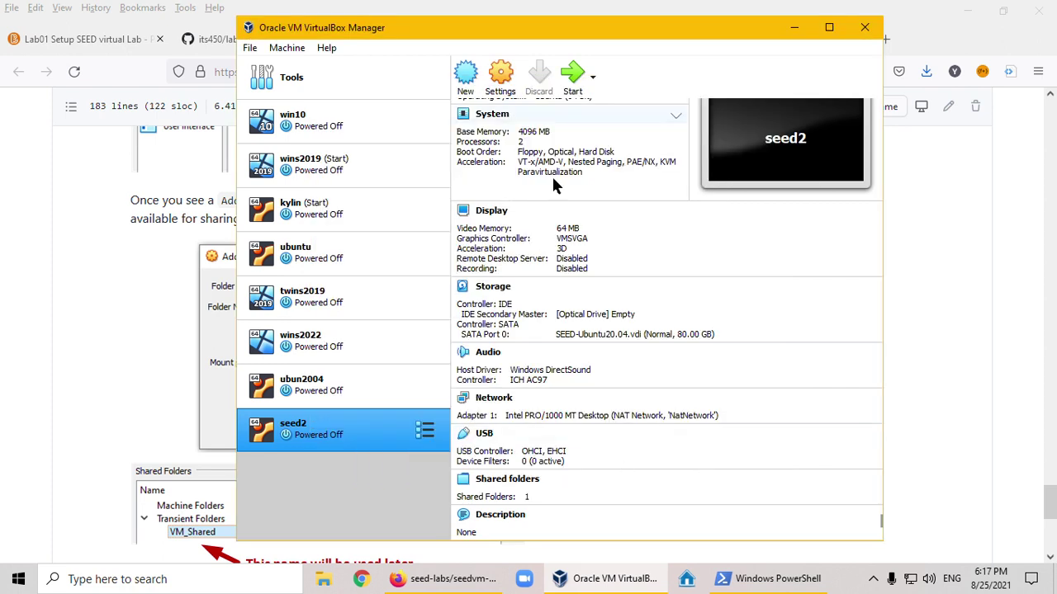
Start the seed2 machine and look up the VM's account information at the beginning of the manual in the browser.
{"action": "left_click", "coordinate": [572, 79]}
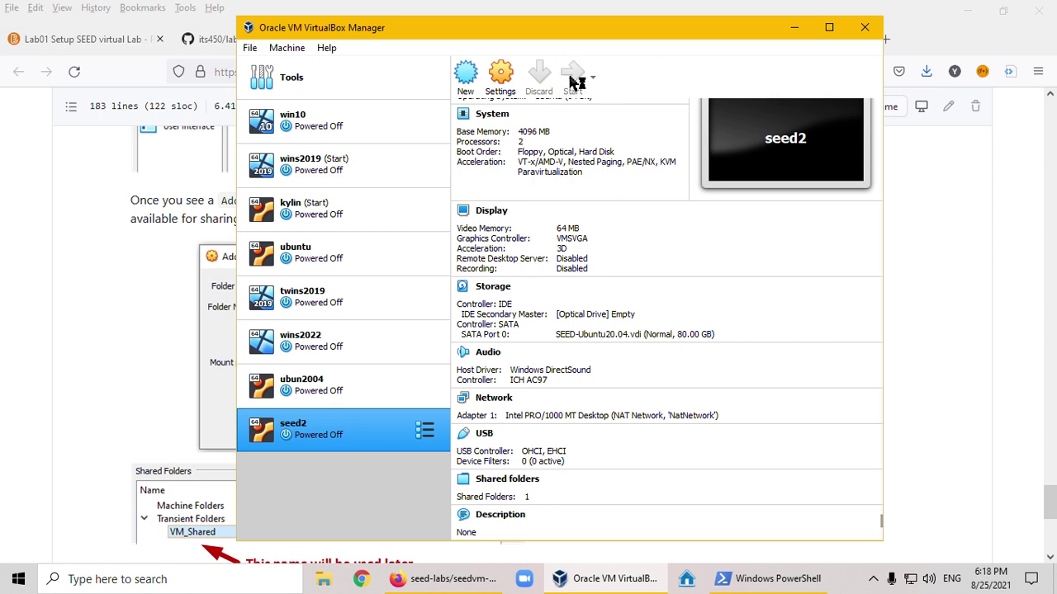
{"action": "left_click", "coordinate": [89, 355]}
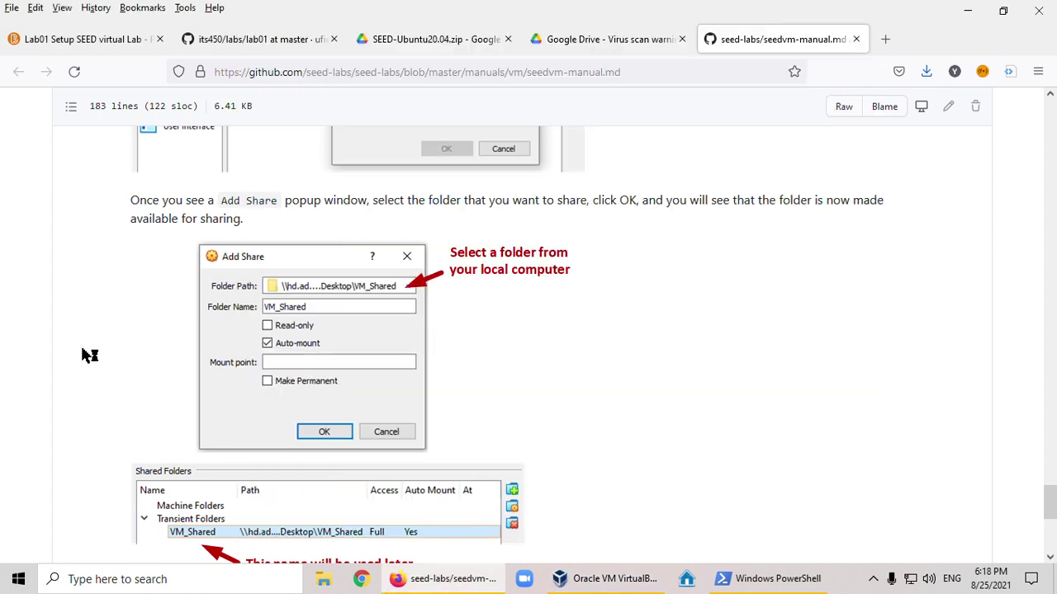
{"action": "left_click_drag", "start_coordinate": [1050, 503], "coordinate": [1050, 124]}
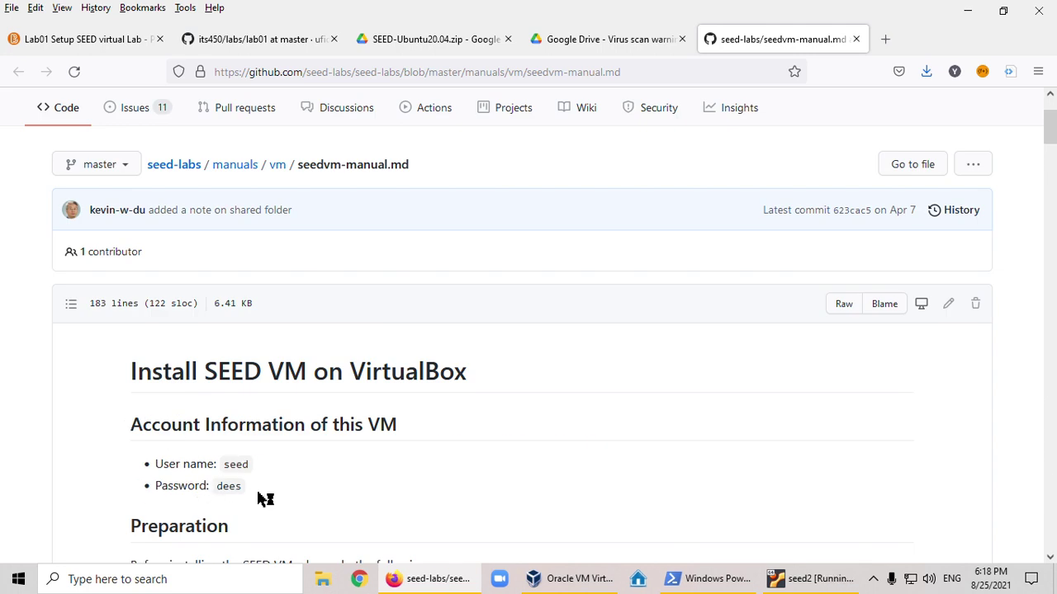
Switch to the running seed2 VM and log in to the SEED account with the account password.
{"action": "left_click", "coordinate": [820, 582]}
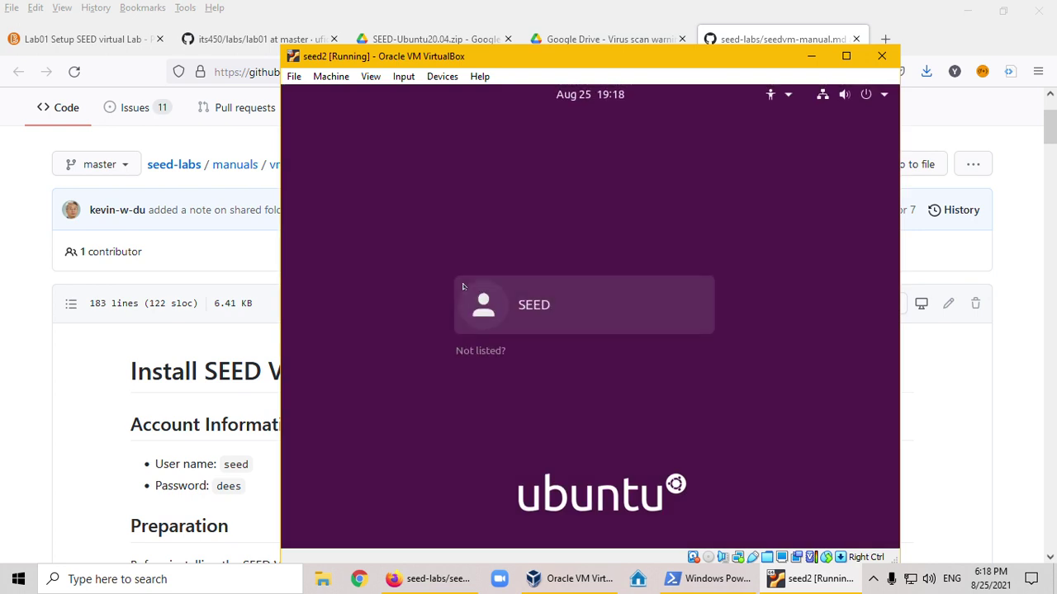
{"action": "left_click", "coordinate": [536, 305]}
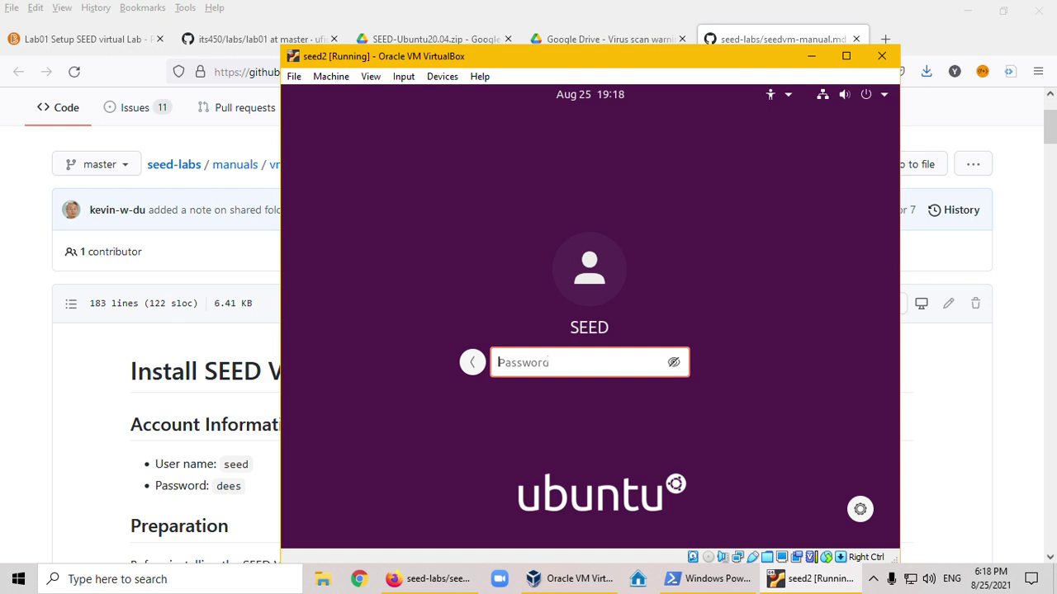
{"action": "type", "text": "dees"}
{"action": "key", "text": "Return"}
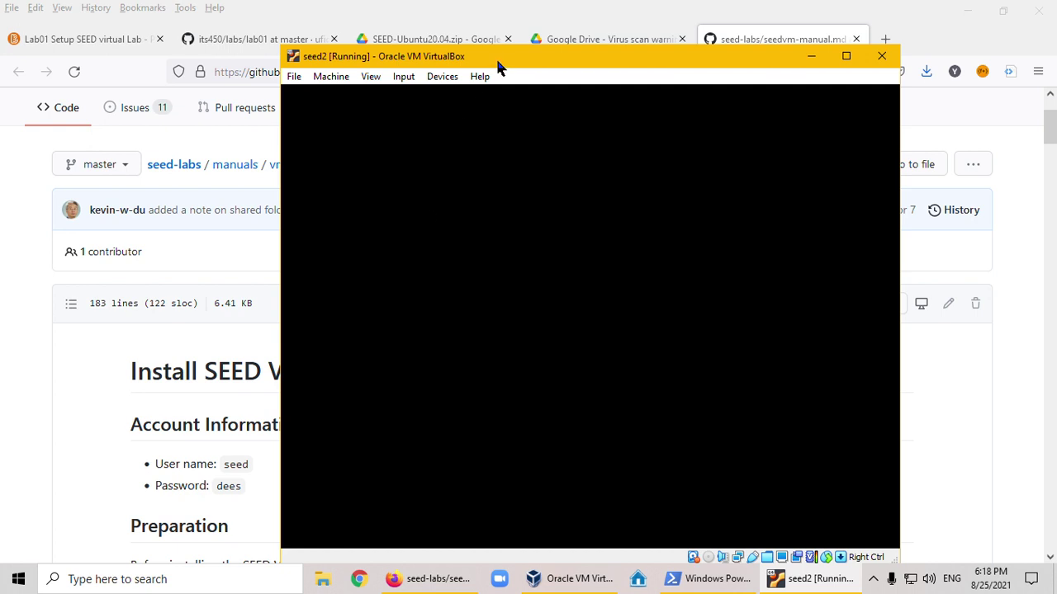
{"action": "left_click_drag", "start_coordinate": [497, 64], "coordinate": [497, 43]}
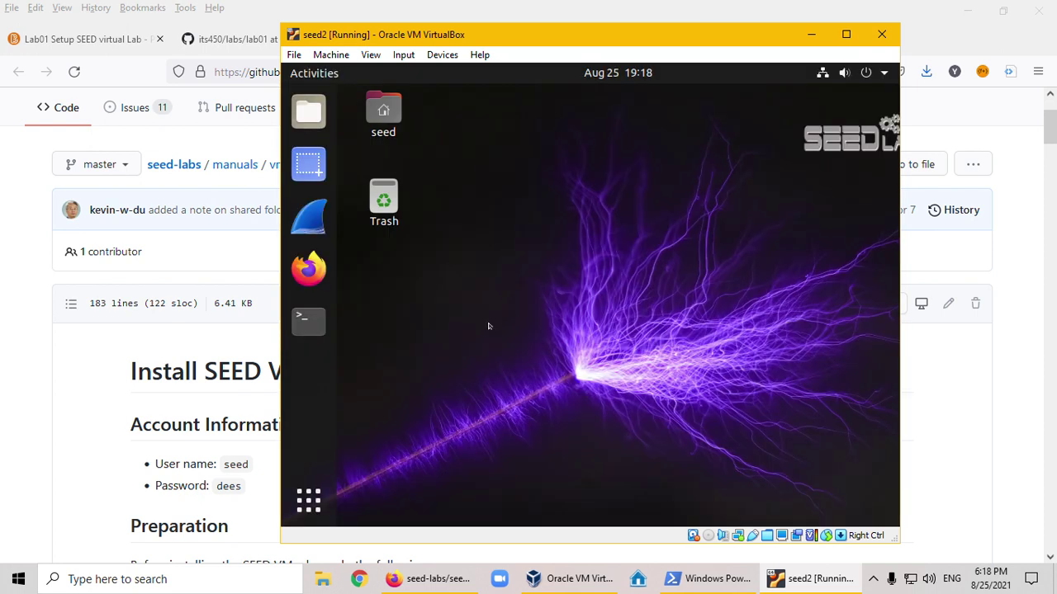
Return to the manual in the browser and reread Step B on mounting the shared folder inside the VM.
{"action": "left_click", "coordinate": [77, 412]}
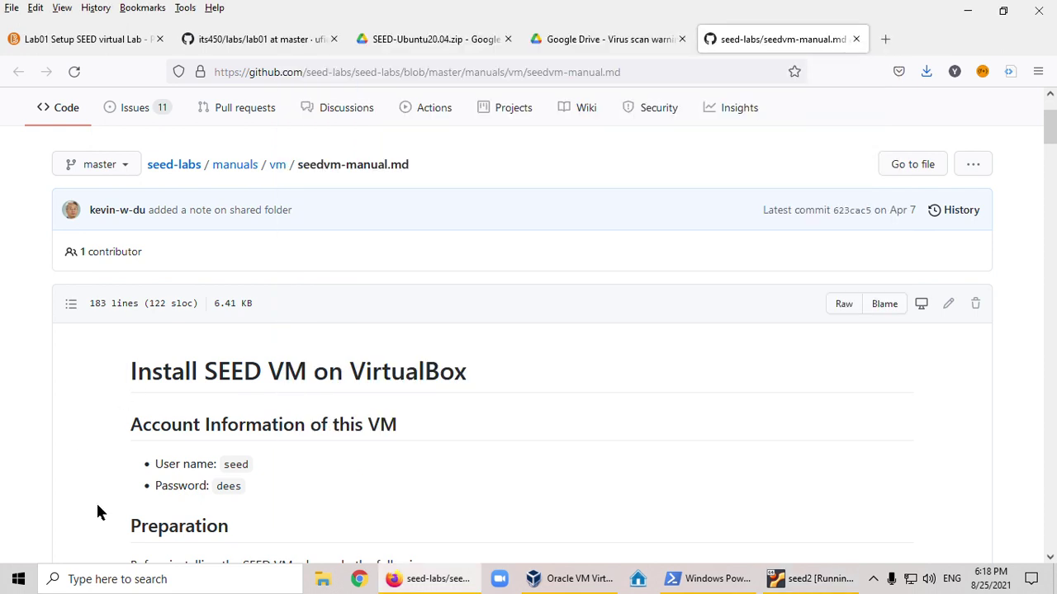
{"action": "scroll", "coordinate": [97, 503], "scroll_direction": "down", "scroll_amount": 15}
{"action": "left_click_drag", "start_coordinate": [1049, 203], "coordinate": [1049, 529]}
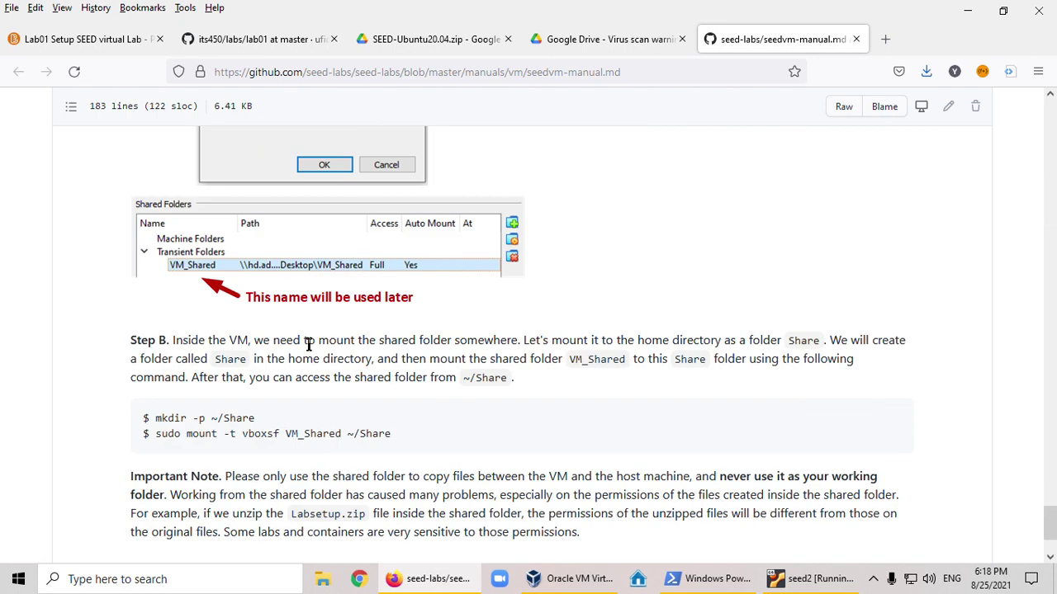
{"action": "scroll", "coordinate": [294, 410], "scroll_direction": "down", "scroll_amount": 2}
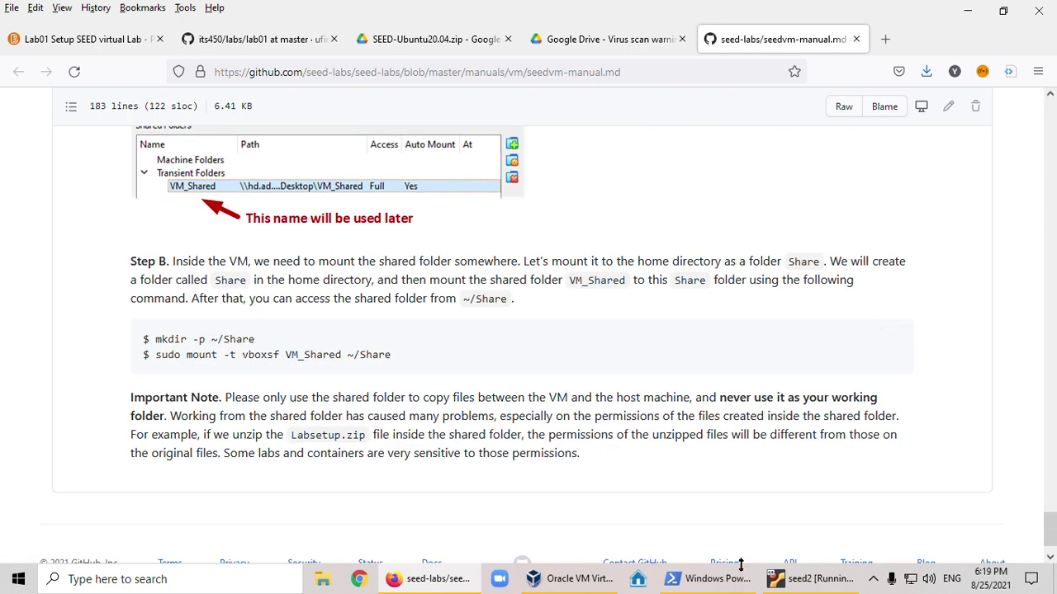
Switch back to the seed2 VM, place its window beside the manual's commands and open the seed home folder.
{"action": "left_click", "coordinate": [805, 582]}
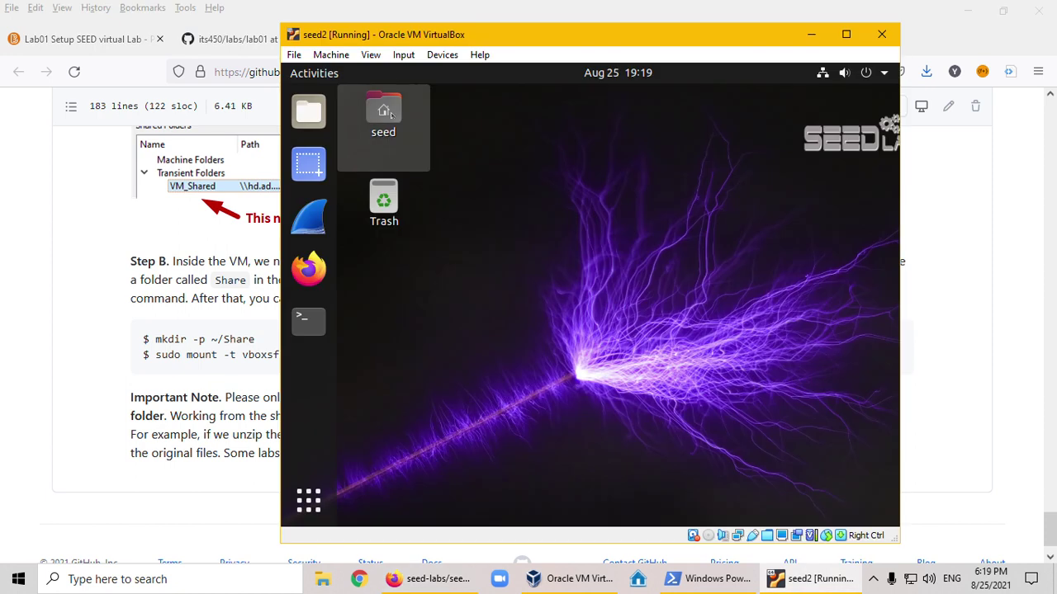
{"action": "left_click_drag", "start_coordinate": [393, 41], "coordinate": [496, 50]}
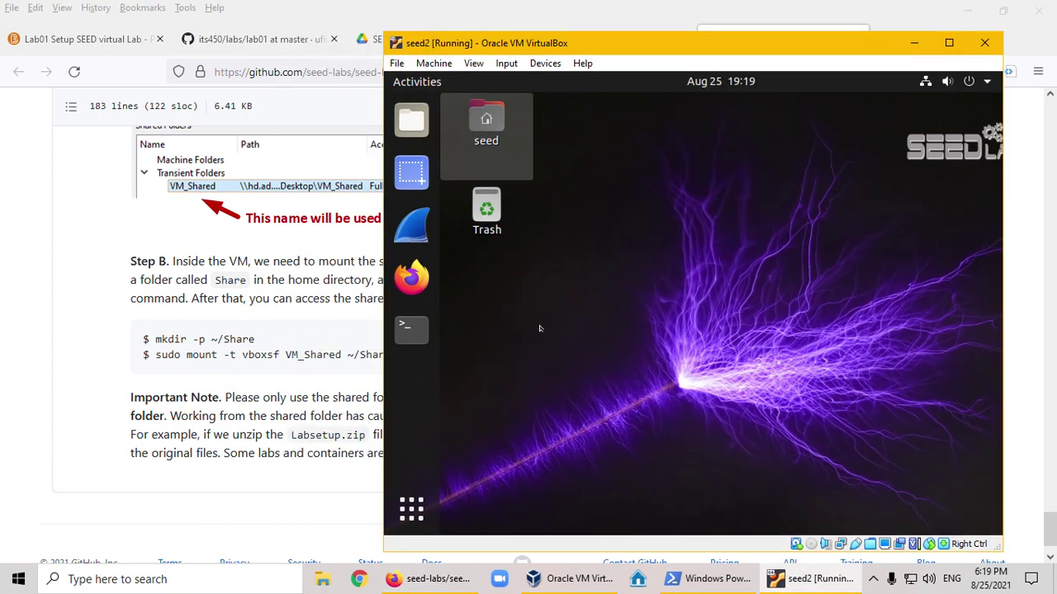
{"action": "left_click", "coordinate": [481, 124]}
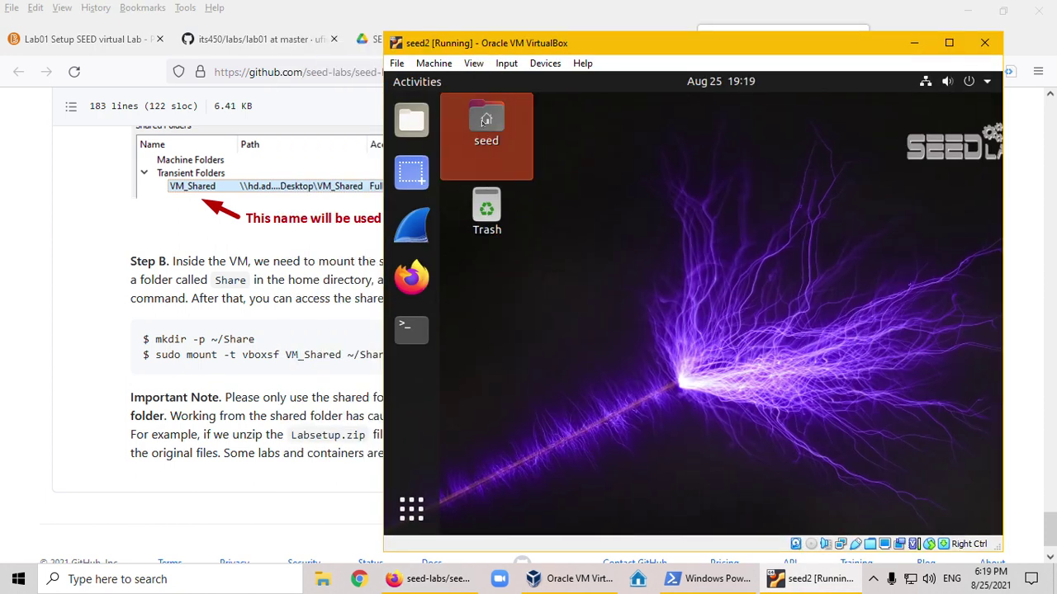
{"action": "double_click", "coordinate": [486, 120]}
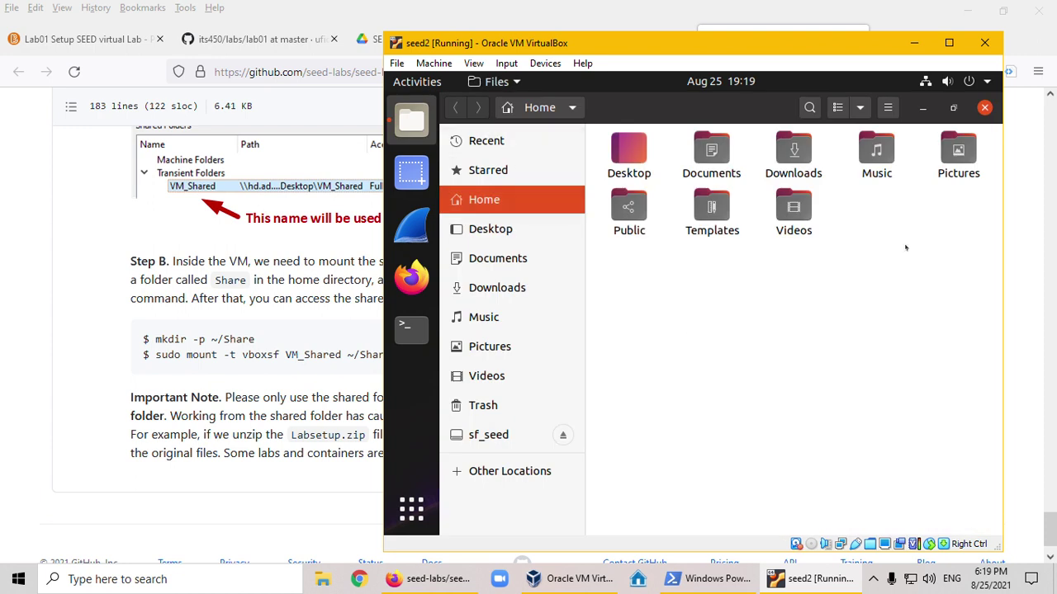
Open a terminal in the seed home folder and create a directory there with mkdir -p host.
{"action": "right_click", "coordinate": [717, 330]}
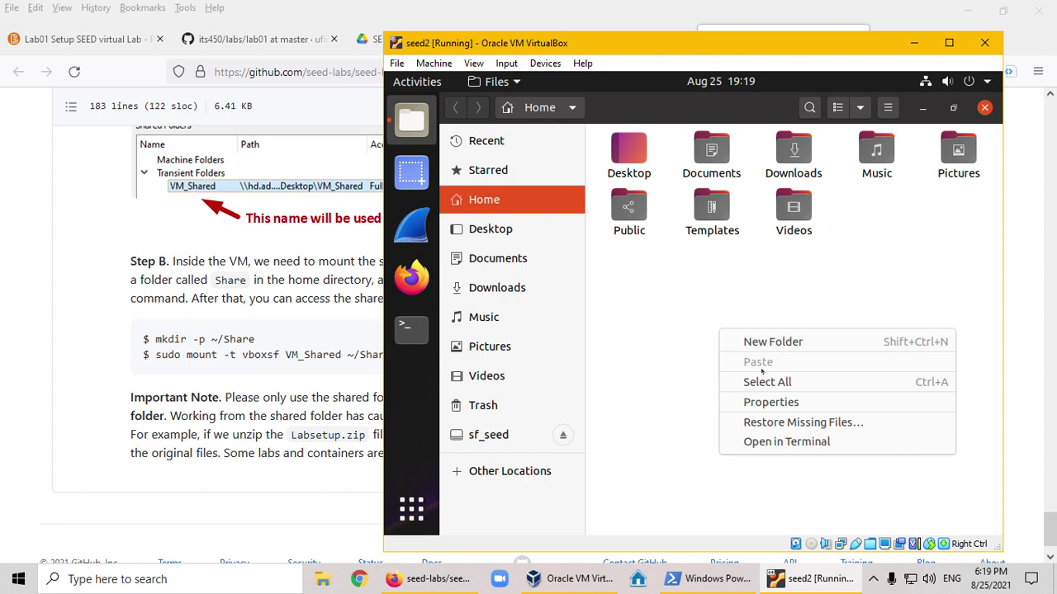
{"action": "left_click", "coordinate": [782, 442]}
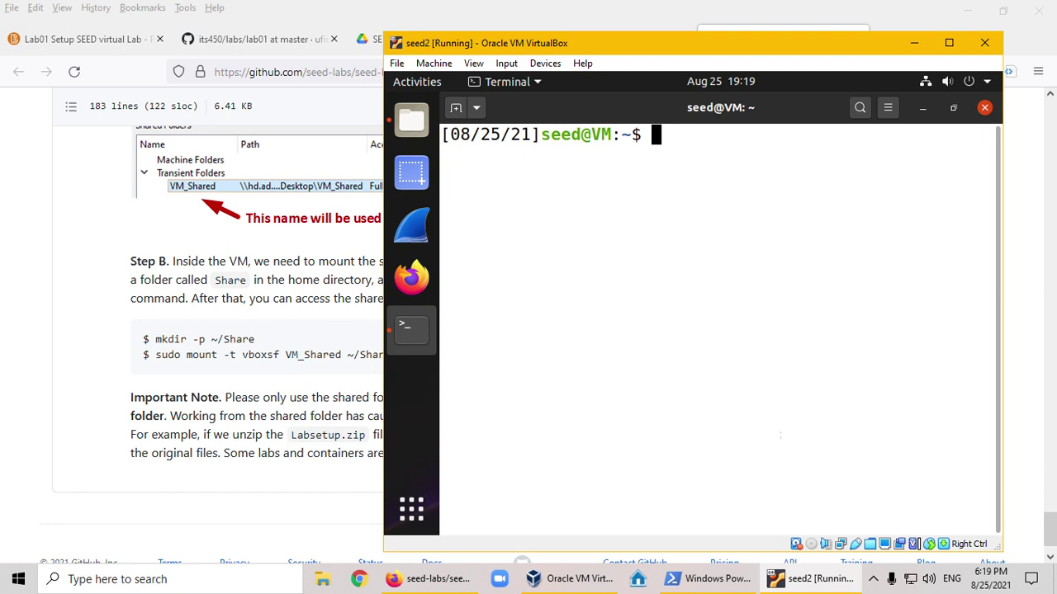
{"action": "type", "text": "mkdir -p"}
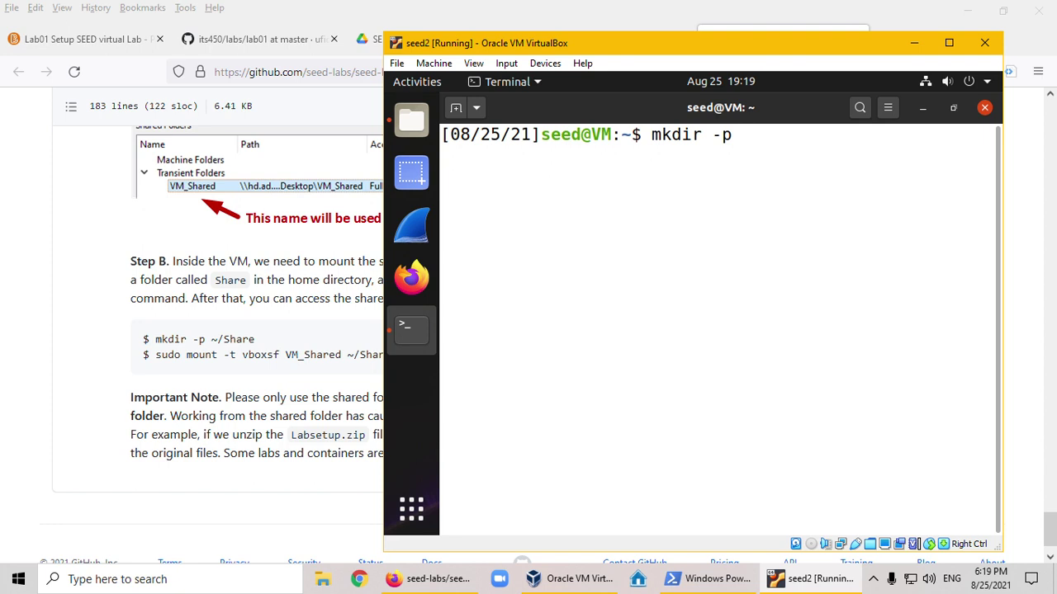
{"action": "type", "text": "host"}
{"action": "key", "text": "Return"}
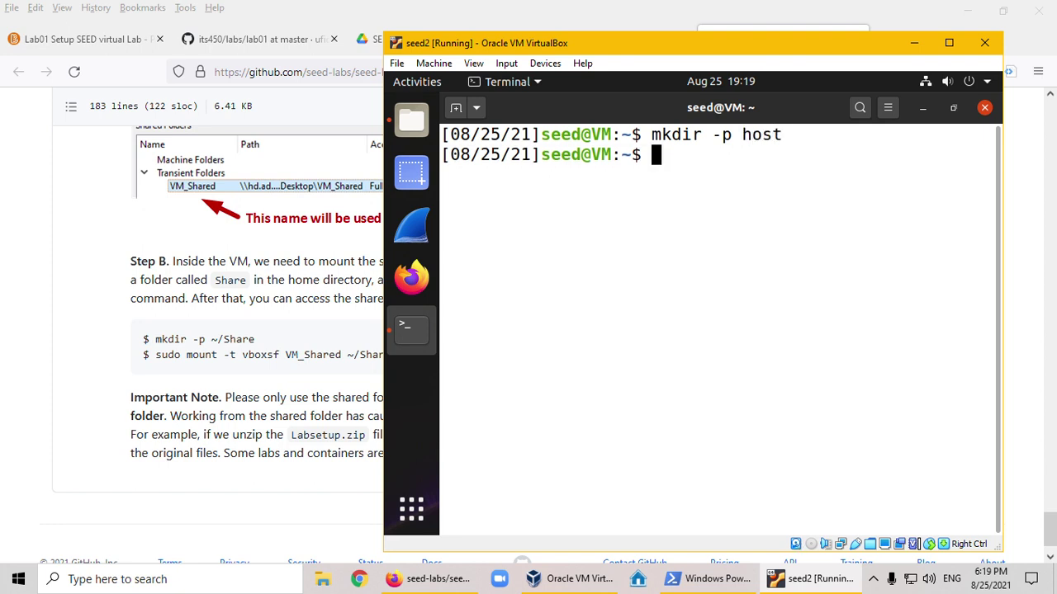
Check the shared folder's name in the seed2 settings and mount it on the new directory with sudo mount -t vboxsf seed host.
{"action": "type", "text": "sudo mout"}
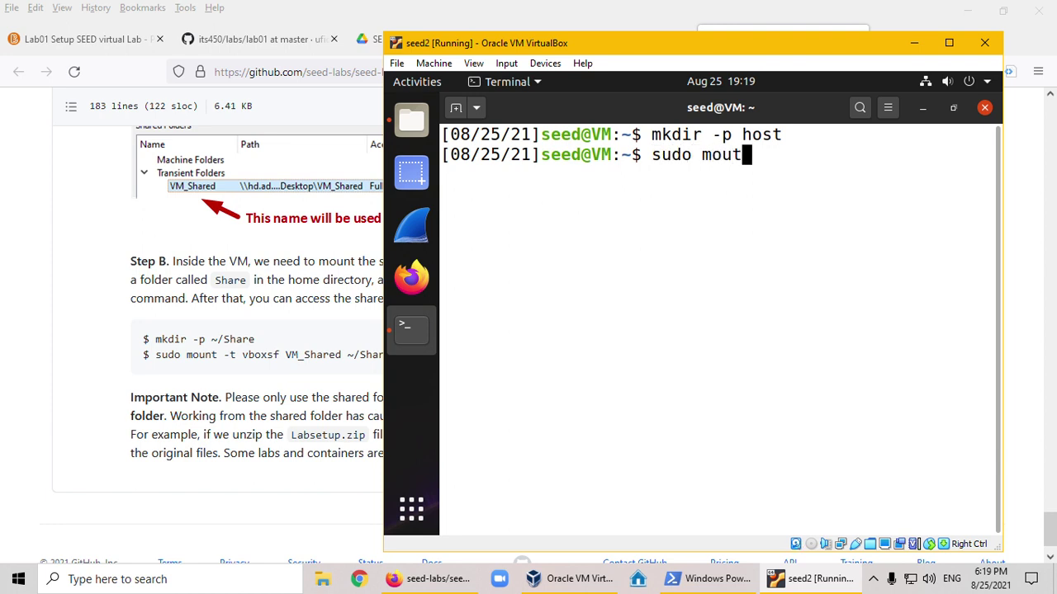
{"action": "key", "text": "BackSpace"}
{"action": "type", "text": "nt -t vboxsf"}
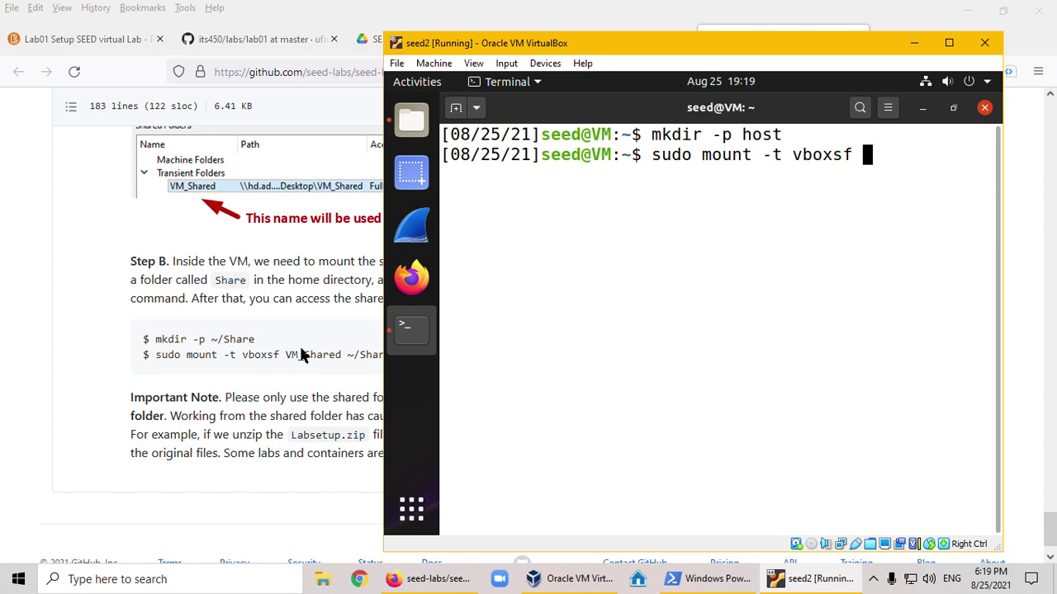
{"action": "left_click", "coordinate": [570, 578]}
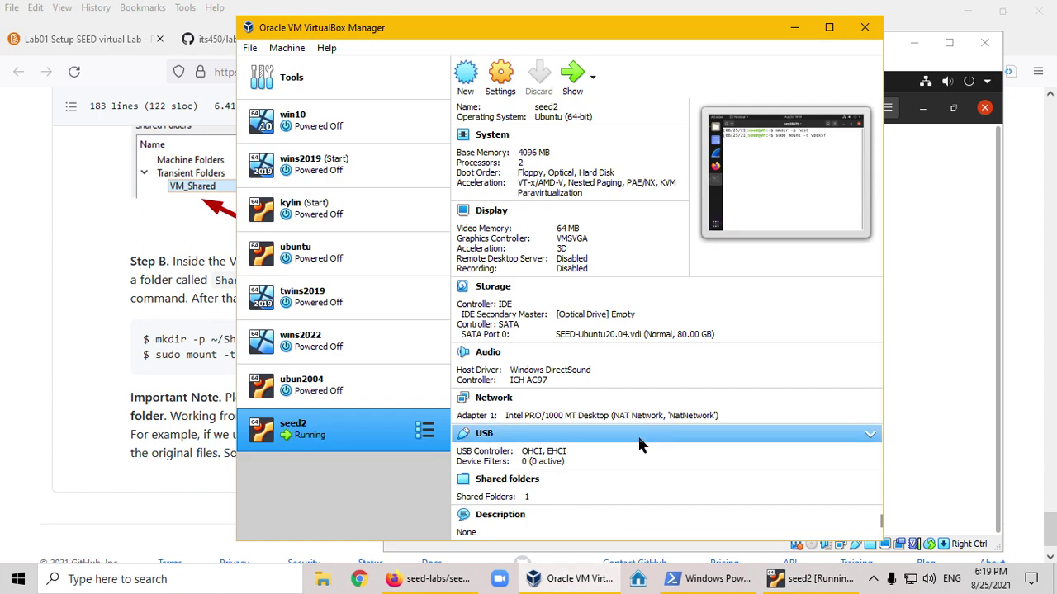
{"action": "left_click", "coordinate": [519, 487]}
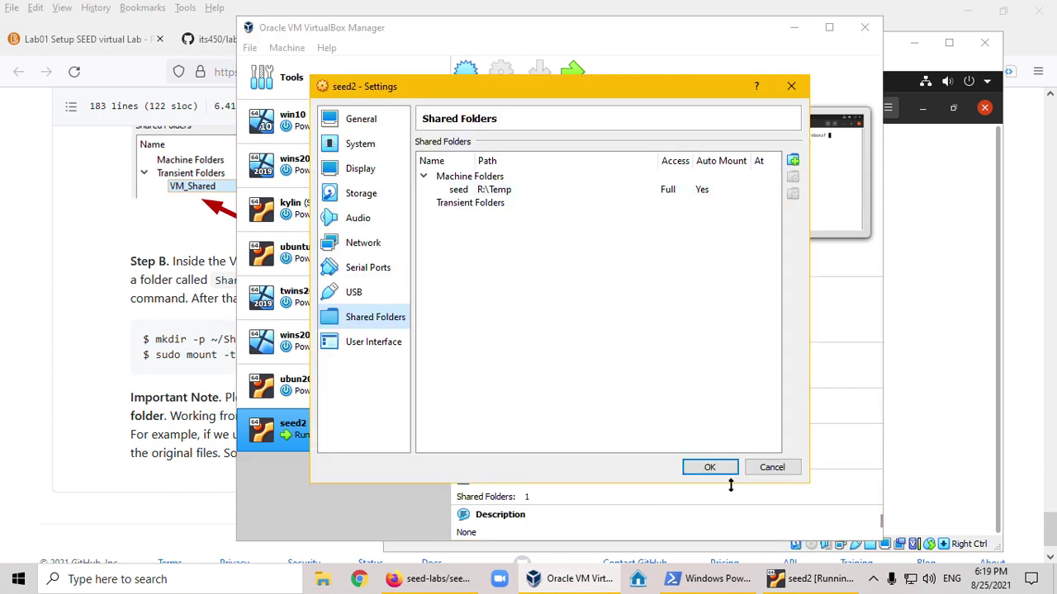
{"action": "left_click", "coordinate": [771, 467]}
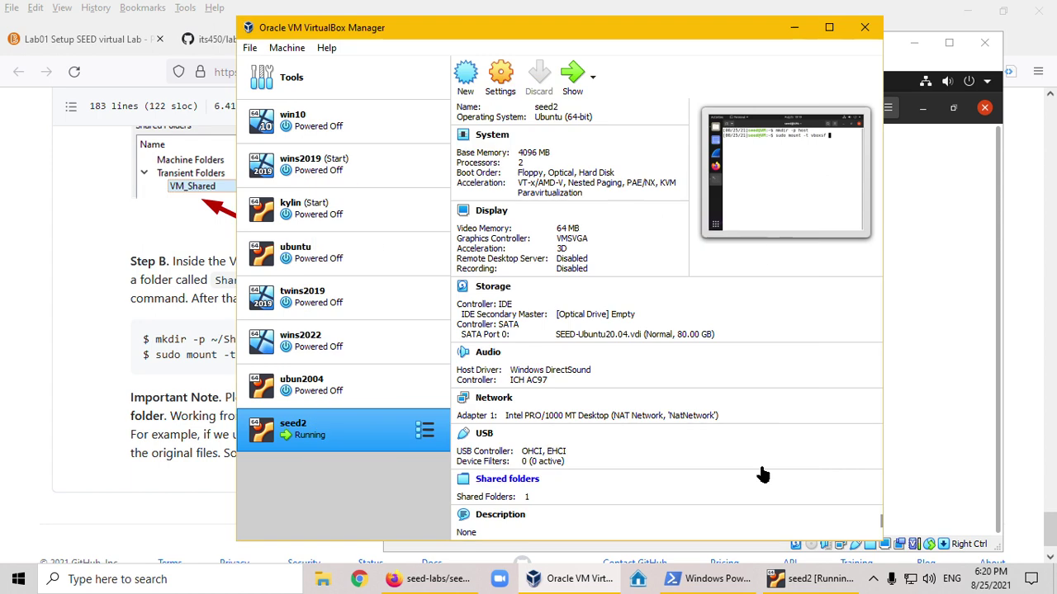
{"action": "left_click", "coordinate": [794, 29]}
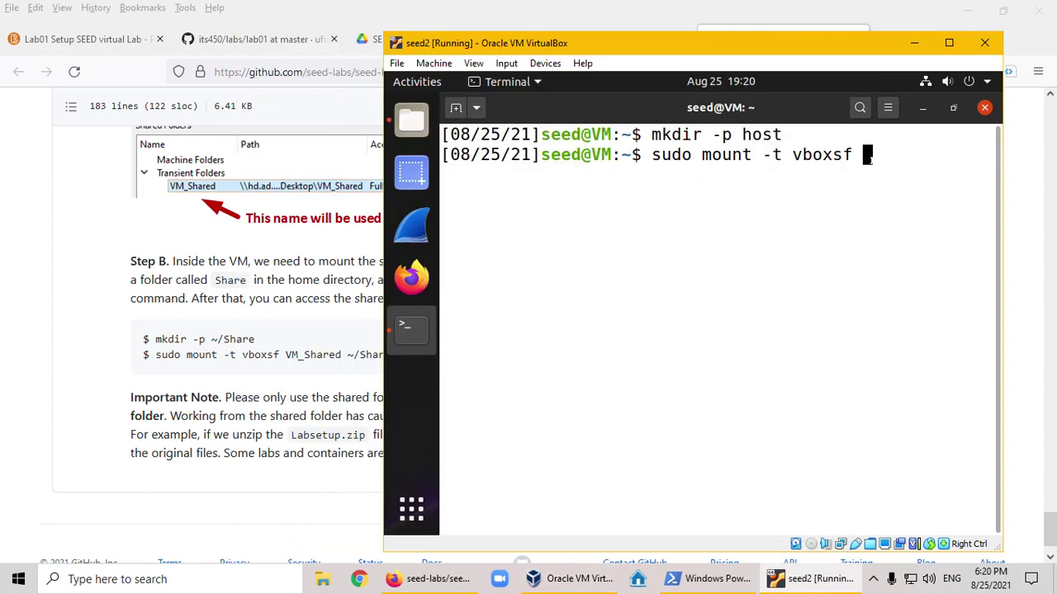
{"action": "type", "text": "seed host"}
{"action": "left_click_drag", "start_coordinate": [633, 52], "coordinate": [683, 59]}
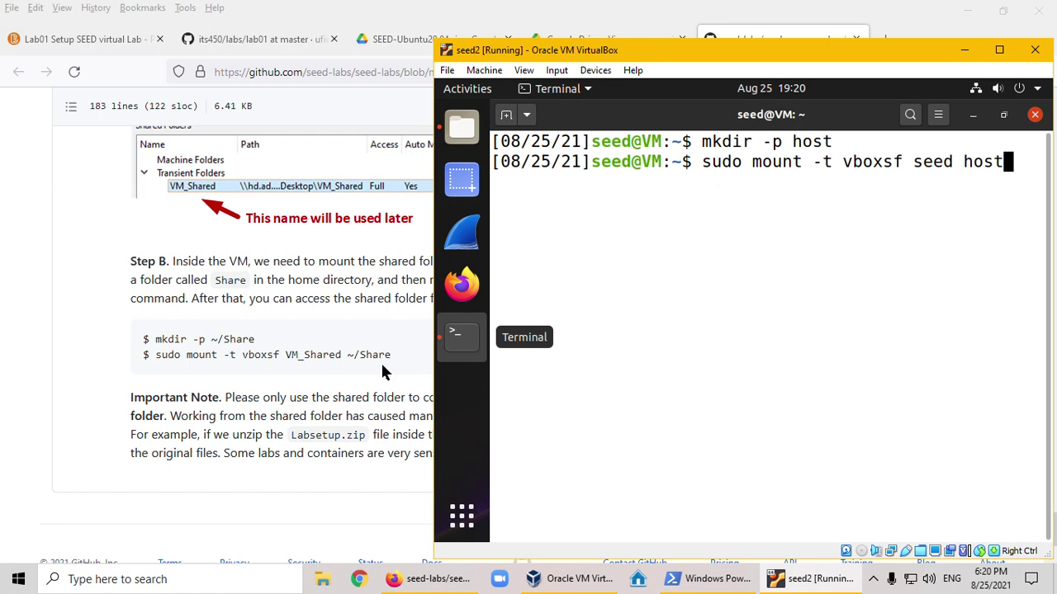
{"action": "left_click_drag", "start_coordinate": [774, 52], "coordinate": [686, 47]}
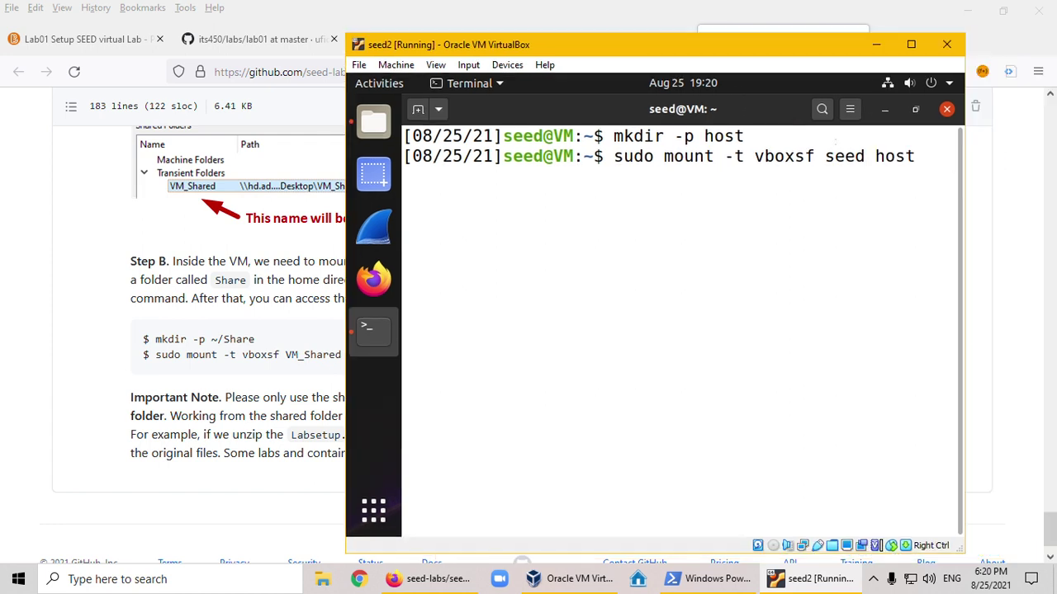
{"action": "key", "text": "Return"}
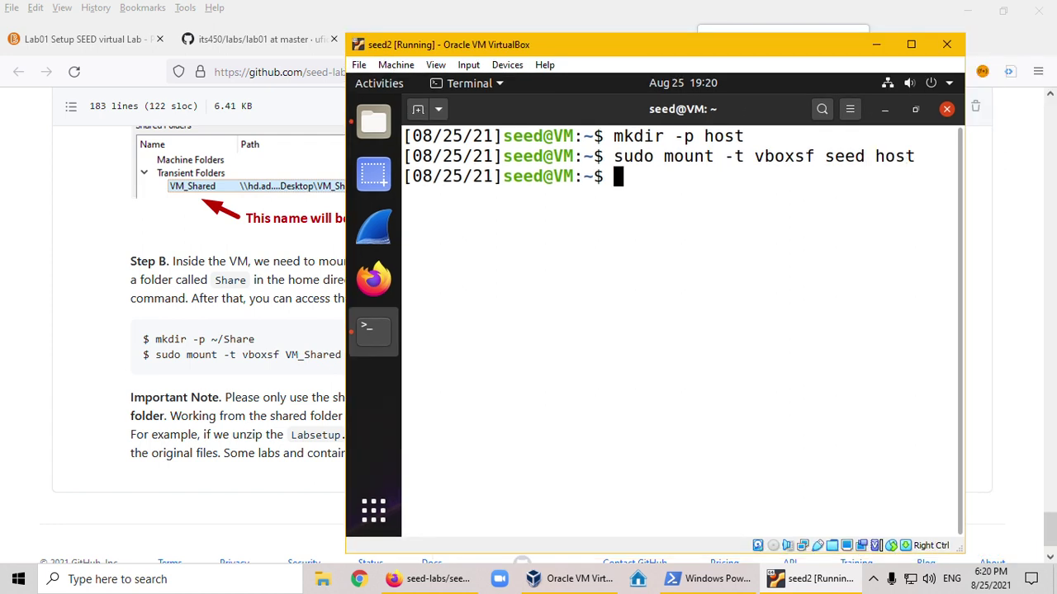
List the contents of the home directory and of the host folder in the terminal.
{"action": "type", "text": "ls"}
{"action": "key", "text": "Return"}
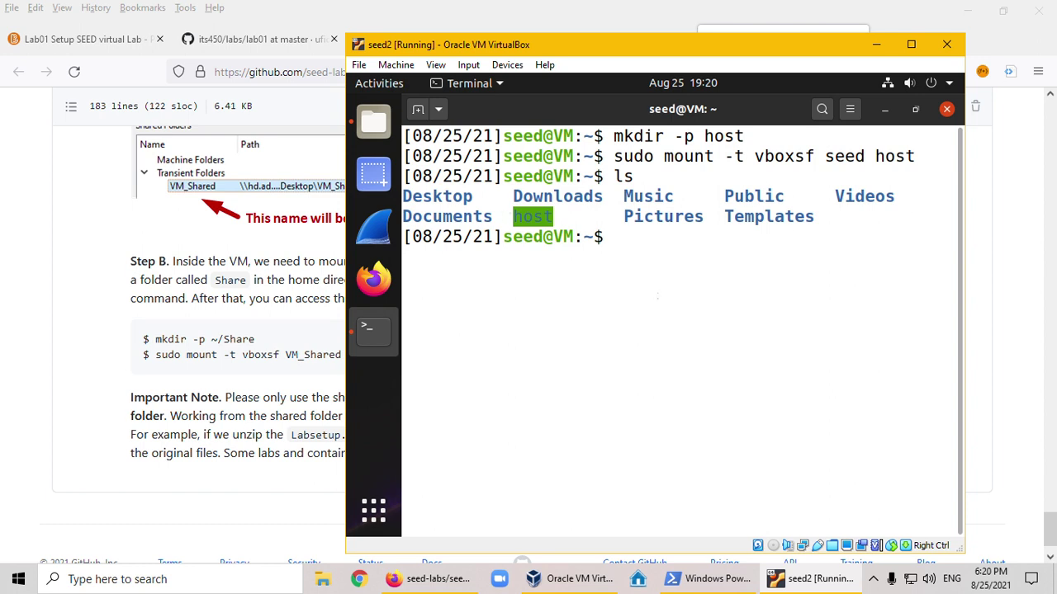
{"action": "type", "text": "ls host"}
{"action": "key", "text": "Return"}
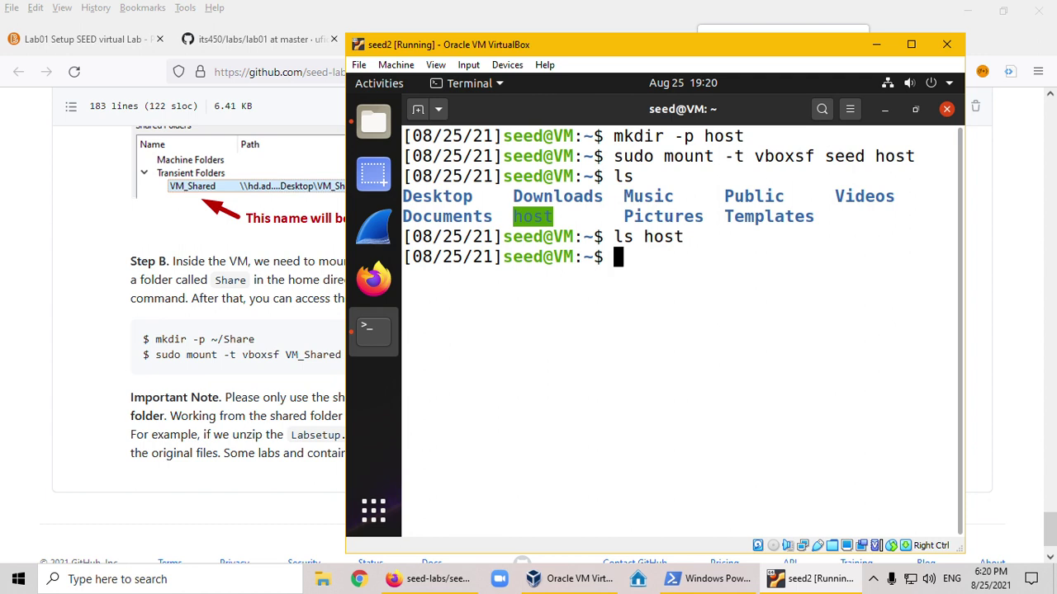
Create fromseed.txt in the home directory with cat, containing the line "This file is from seed.".
{"action": "type", "text": "cat > fromsee"}
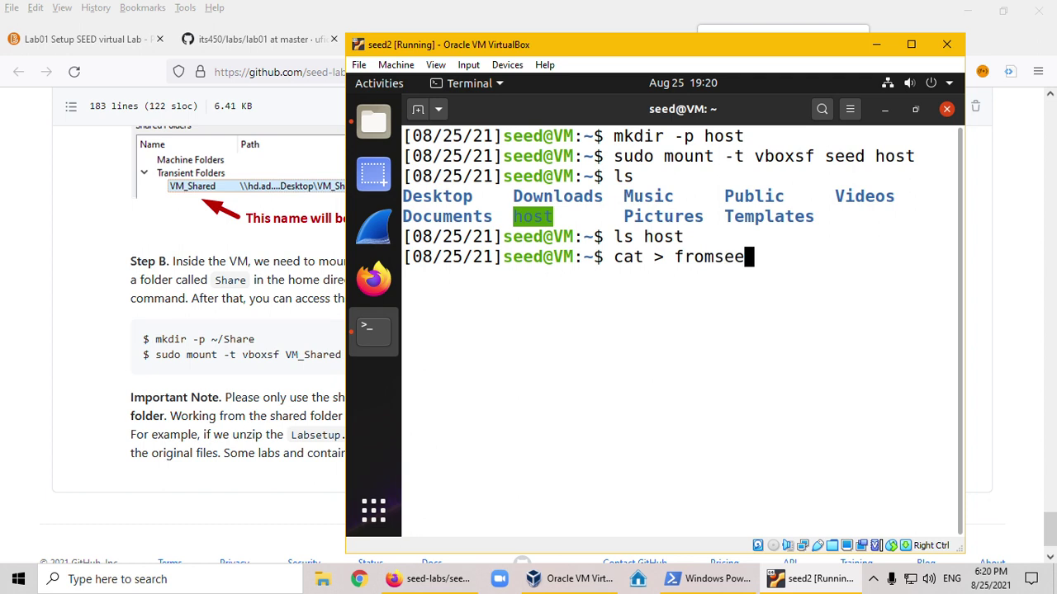
{"action": "type", "text": "d.txt"}
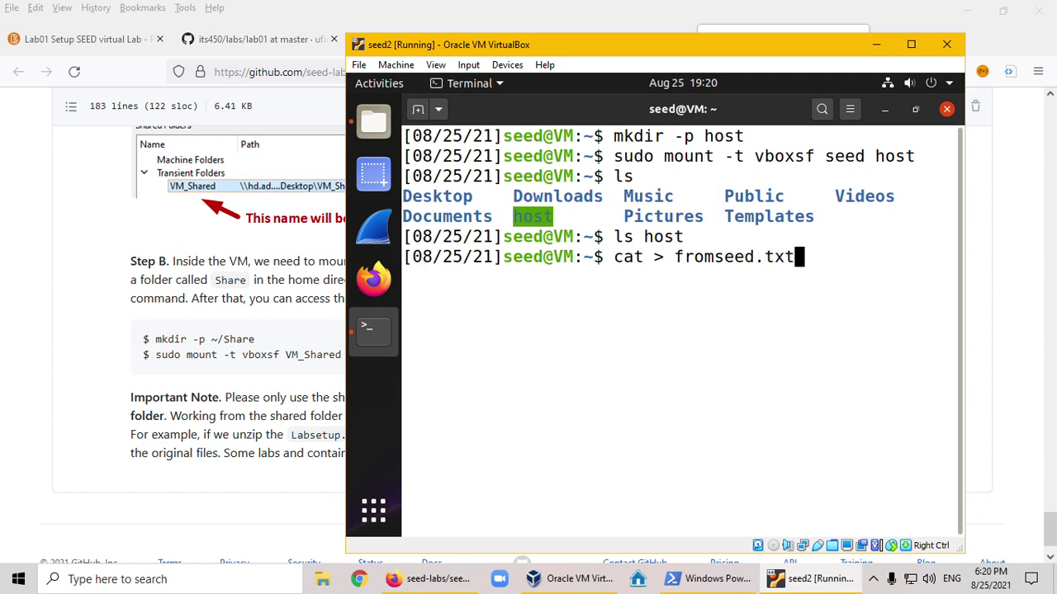
{"action": "key", "text": "Return"}
{"action": "type", "text": "This "}
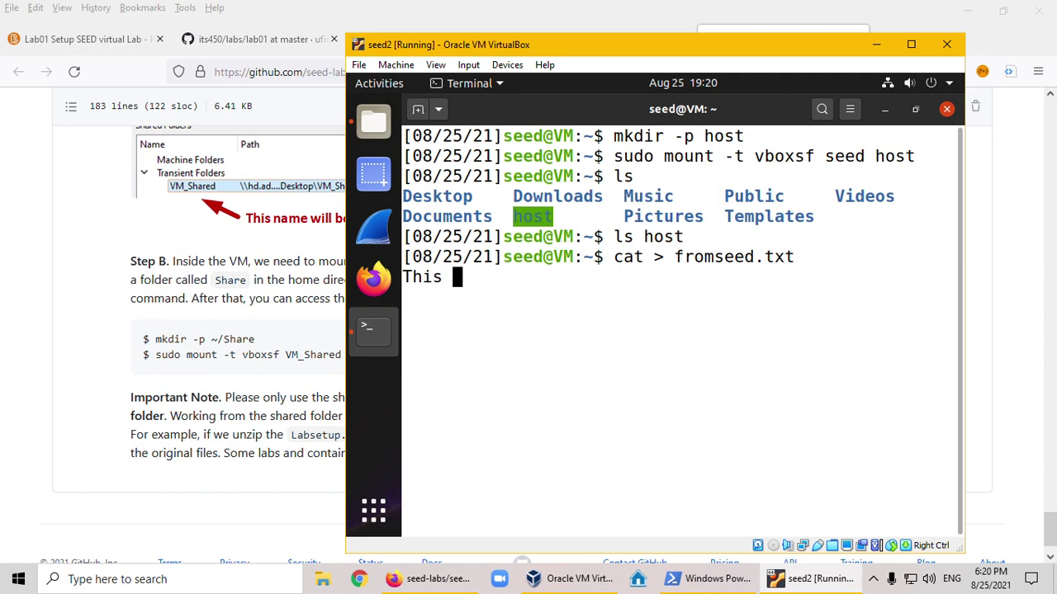
{"action": "type", "text": "file is "}
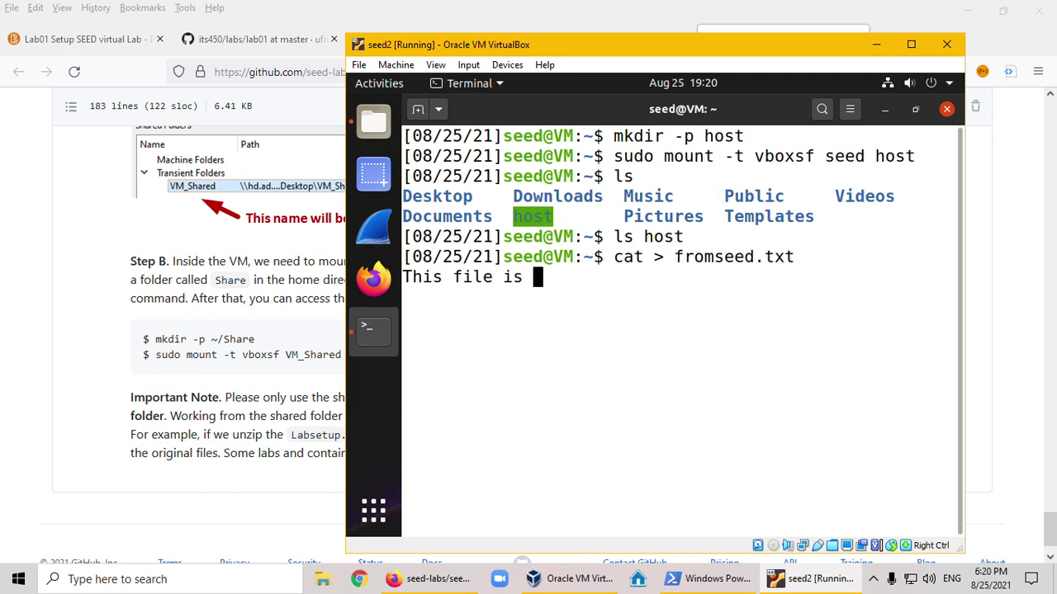
{"action": "type", "text": "from seed."}
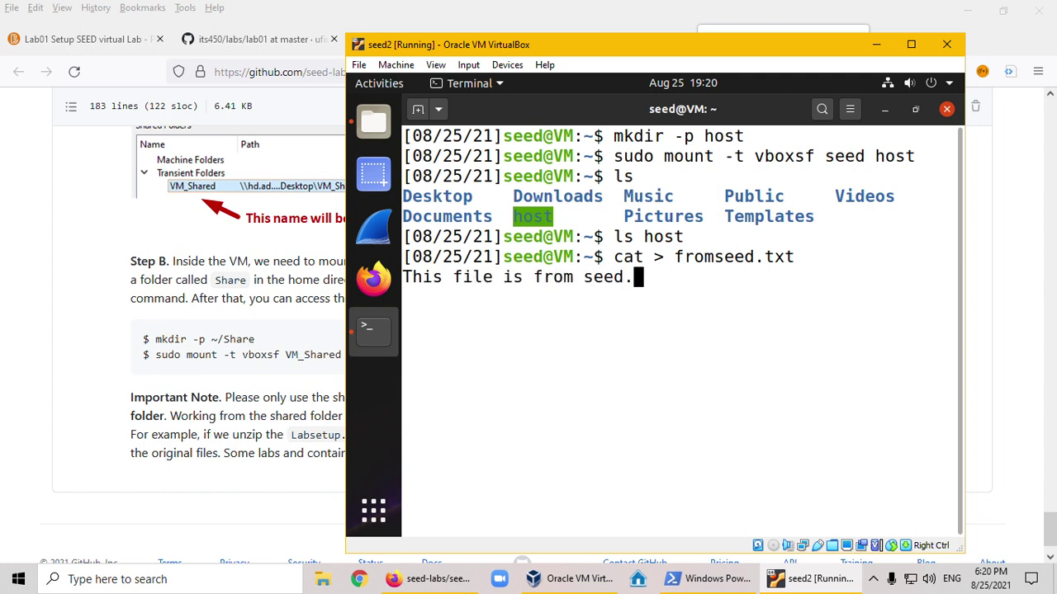
{"action": "key", "text": "Return"}
{"action": "key", "text": "ctrl+d"}
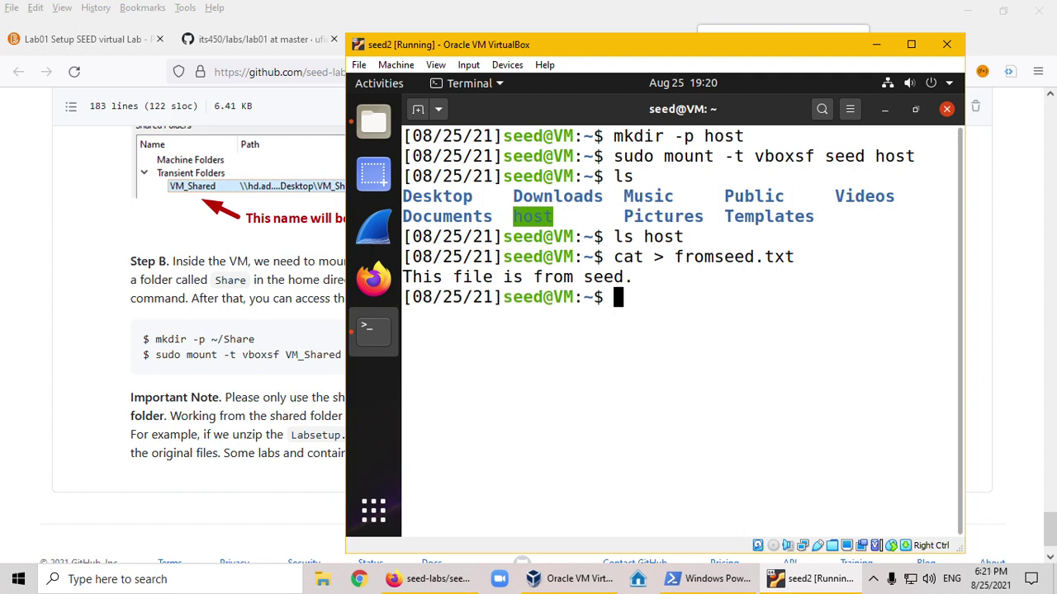
List the home directory and move fromseed.txt into the host folder with mv.
{"action": "type", "text": "ls"}
{"action": "key", "text": "Return"}
{"action": "type", "text": "cd "}
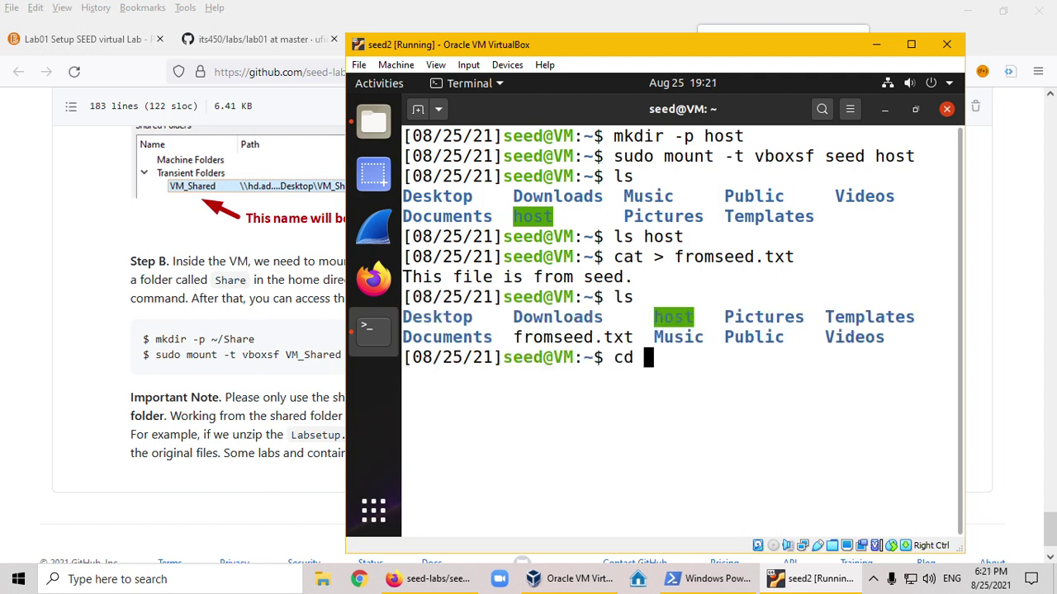
{"action": "type", "text": "h"}
{"action": "key", "text": "BackSpace"}
{"action": "key", "text": "BackSpace"}
{"action": "key", "text": "BackSpace"}
{"action": "key", "text": "BackSpace"}
{"action": "type", "text": "mv f"}
{"action": "key", "text": "Tab"}
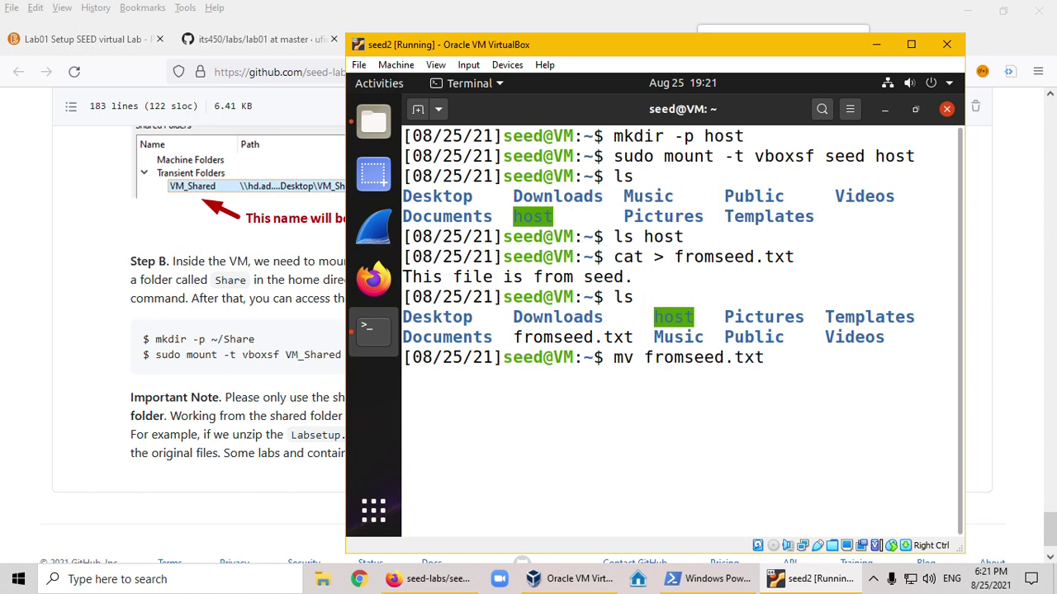
{"action": "type", "text": "hos"}
{"action": "key", "text": "Tab"}
{"action": "key", "text": "Return"}
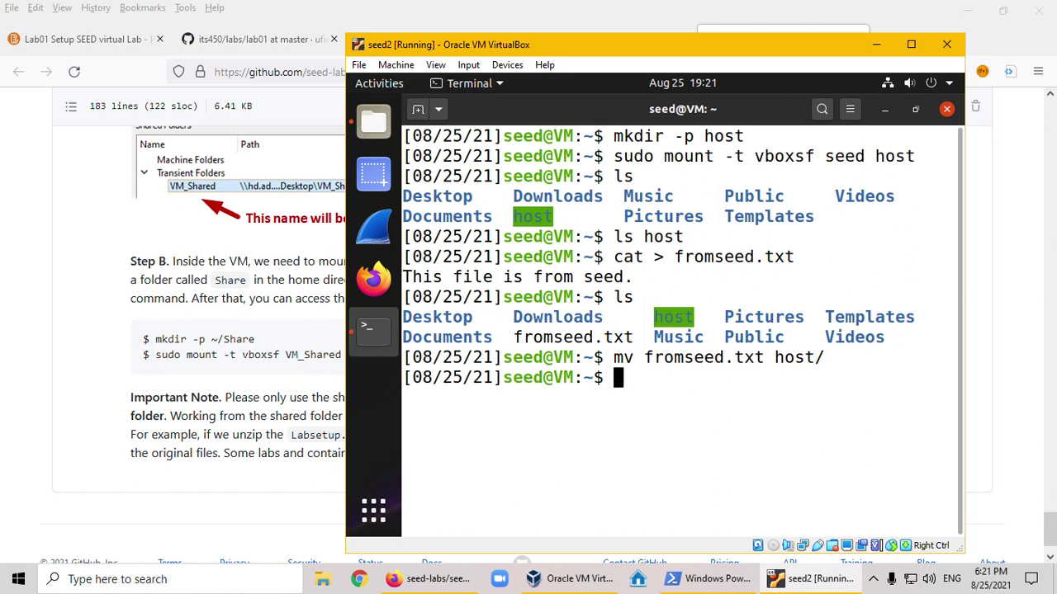
Change into the host folder and list its files.
{"action": "type", "text": "cd h"}
{"action": "key", "text": "Tab"}
{"action": "key", "text": "Return"}
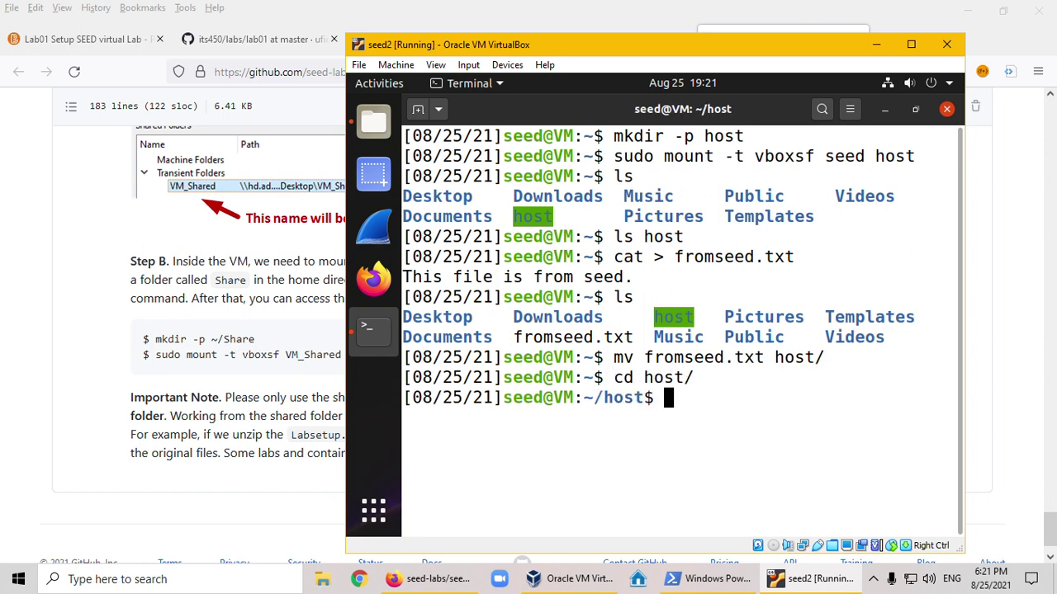
{"action": "type", "text": "ls"}
{"action": "key", "text": "Return"}
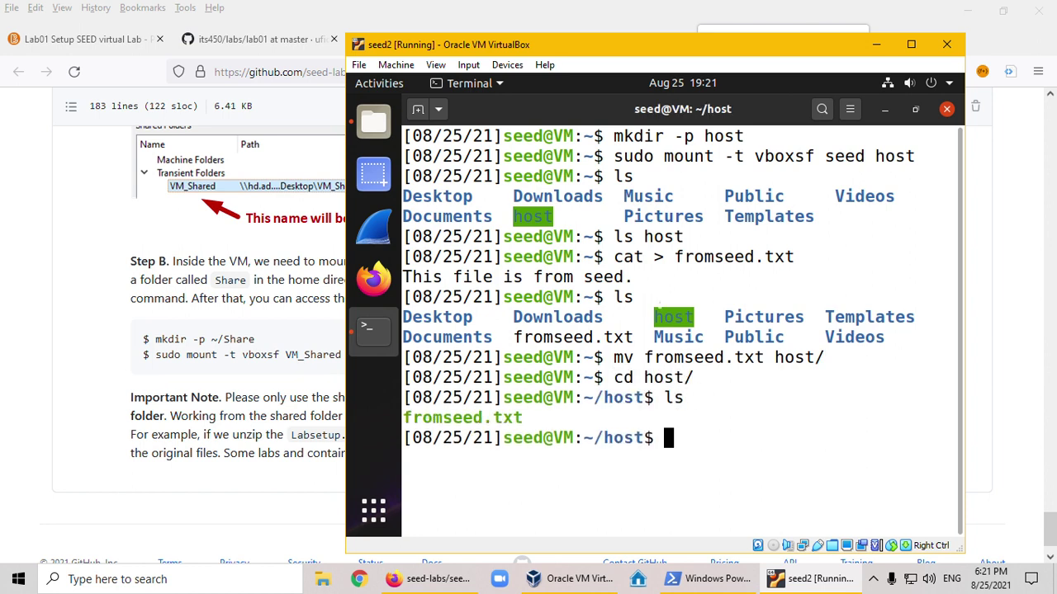
Switch to File Explorer on the host machine and open the Temp folder on RamDisk (R:).
{"action": "left_click", "coordinate": [245, 439]}
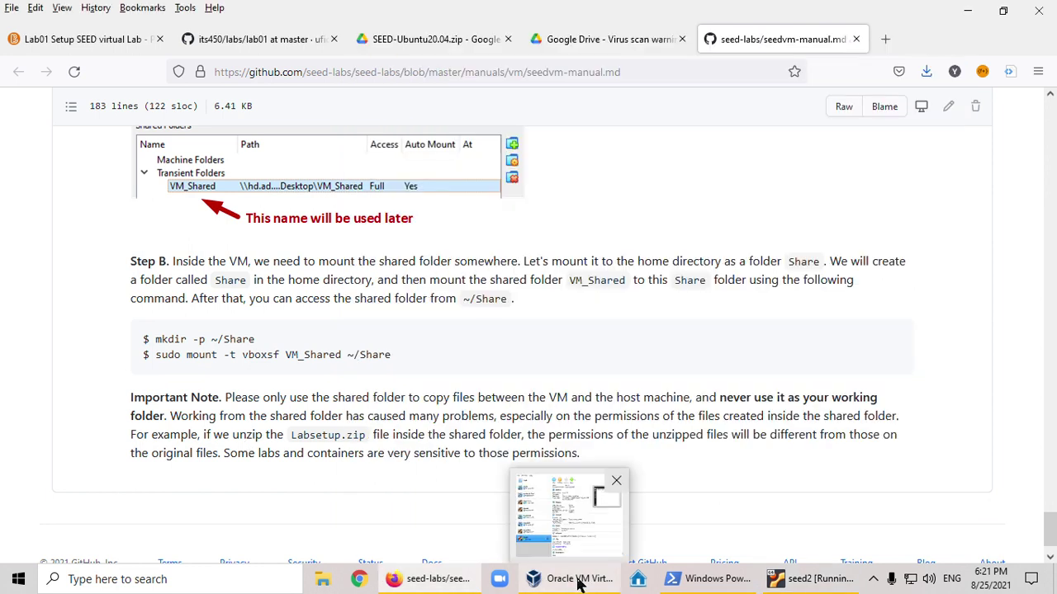
{"action": "left_click", "coordinate": [322, 580]}
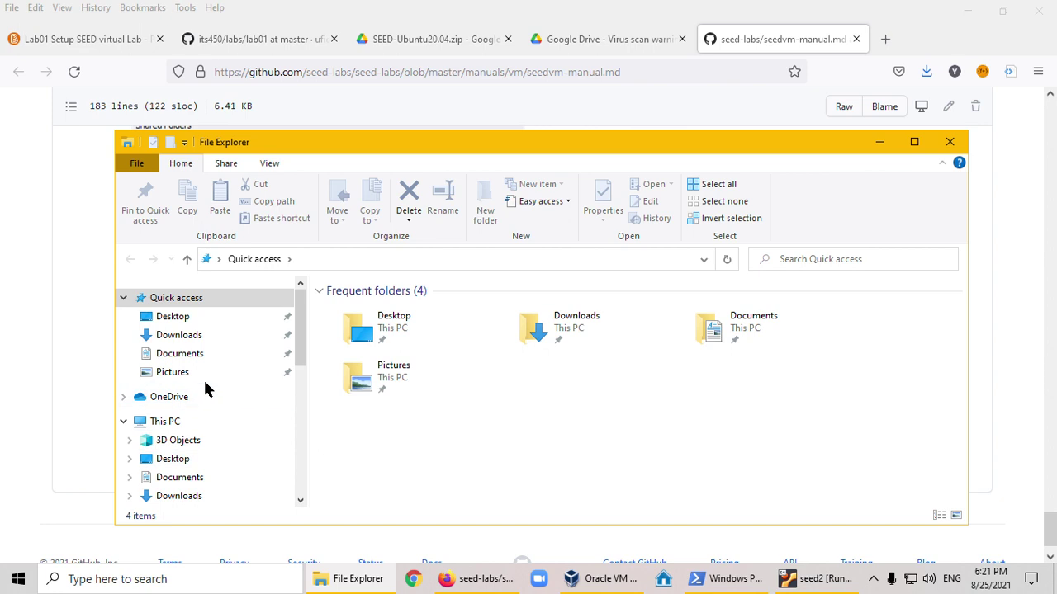
{"action": "scroll", "coordinate": [235, 413], "scroll_direction": "down", "scroll_amount": 2}
{"action": "scroll", "coordinate": [223, 445], "scroll_direction": "down", "scroll_amount": 2}
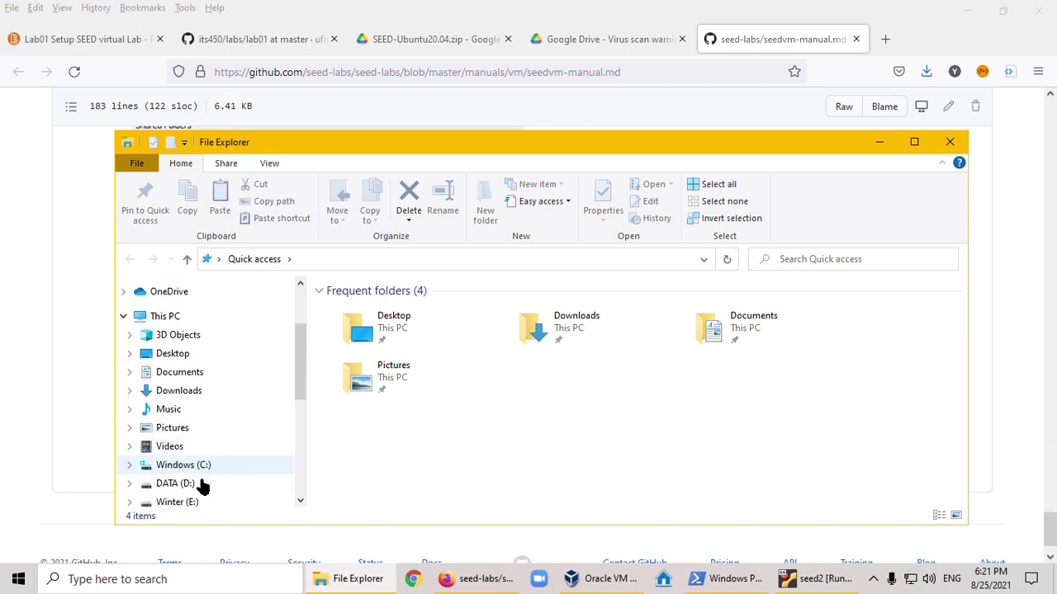
{"action": "scroll", "coordinate": [180, 495], "scroll_direction": "down", "scroll_amount": 2}
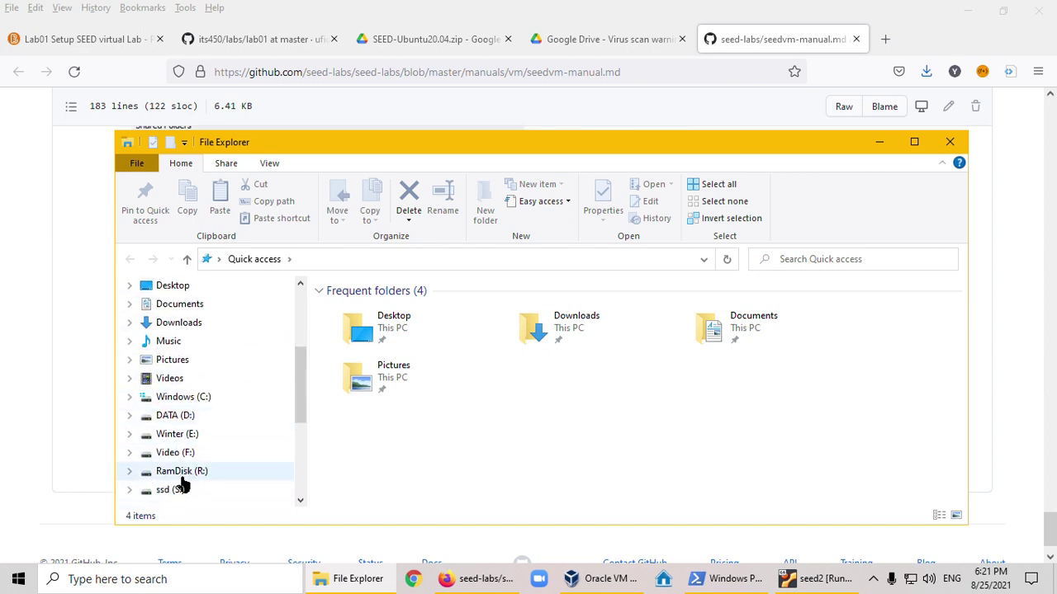
{"action": "left_click", "coordinate": [180, 475]}
{"action": "double_click", "coordinate": [349, 322]}
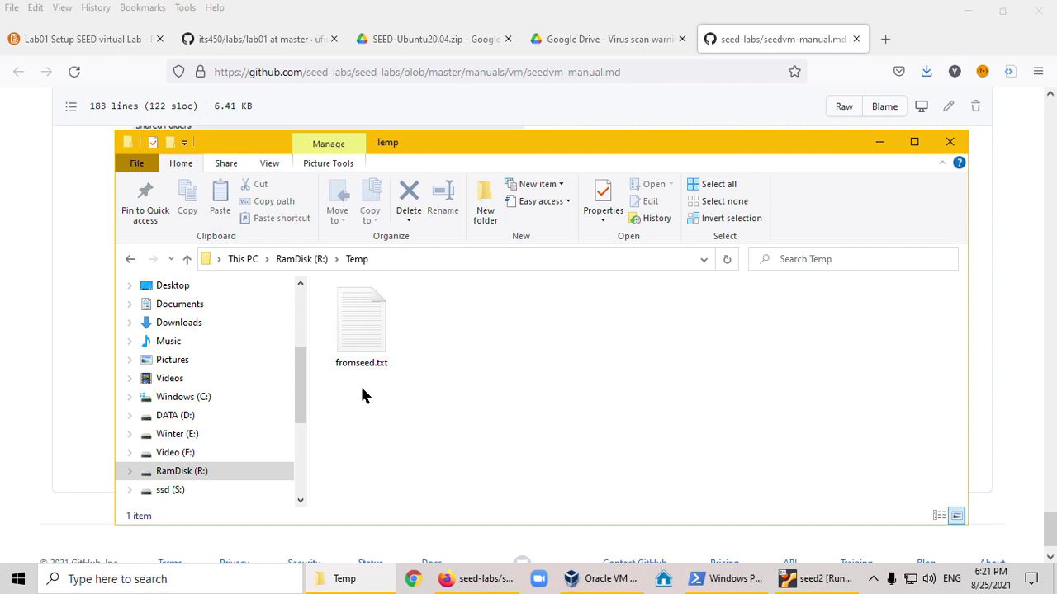
Open fromseed.txt from the Temp folder to check its text, and close it again.
{"action": "right_click", "coordinate": [353, 320]}
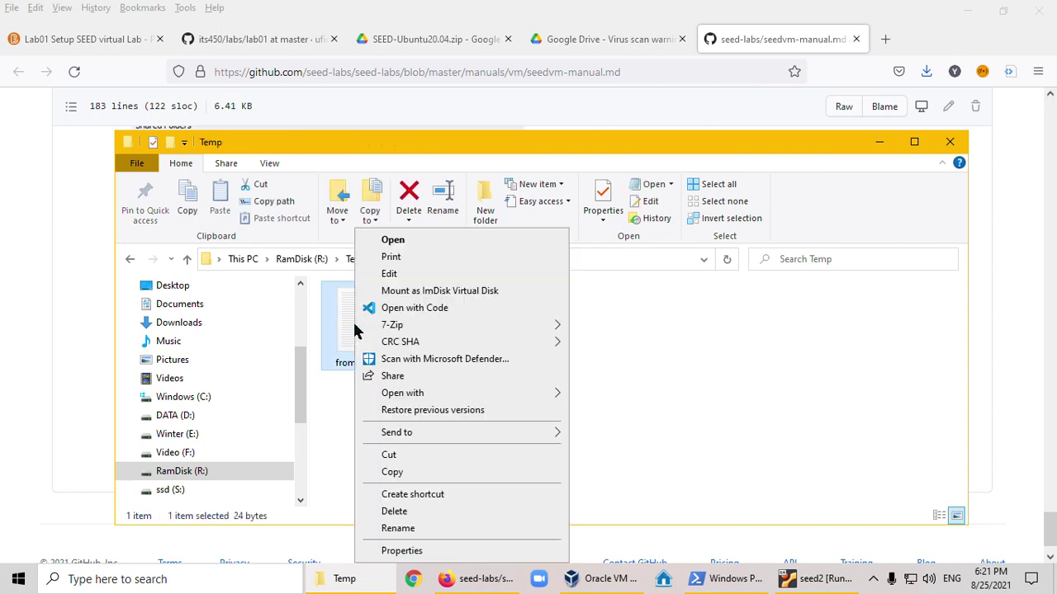
{"action": "left_click", "coordinate": [438, 239]}
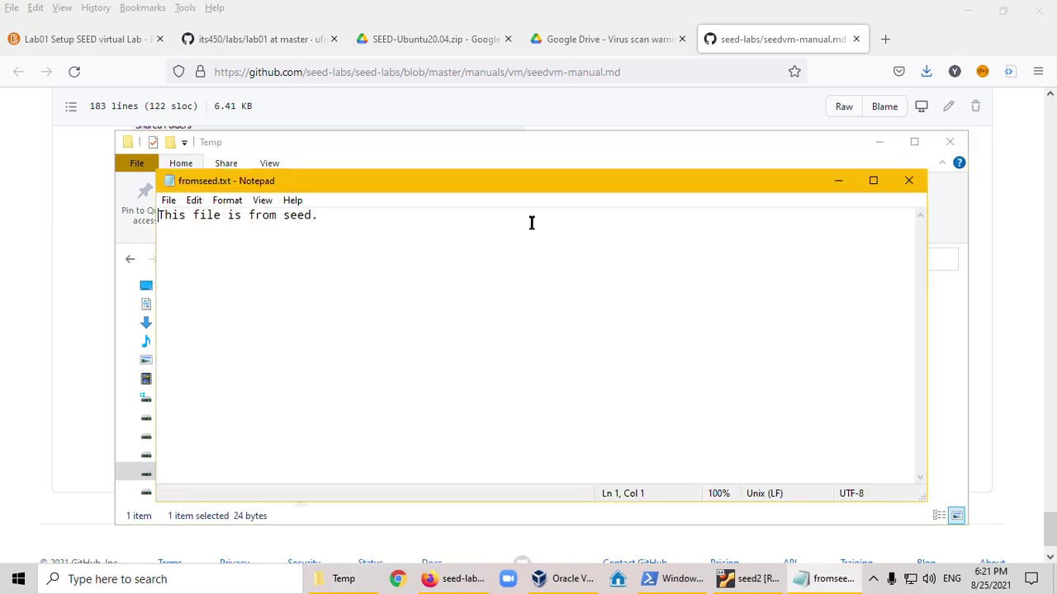
{"action": "left_click", "coordinate": [908, 180]}
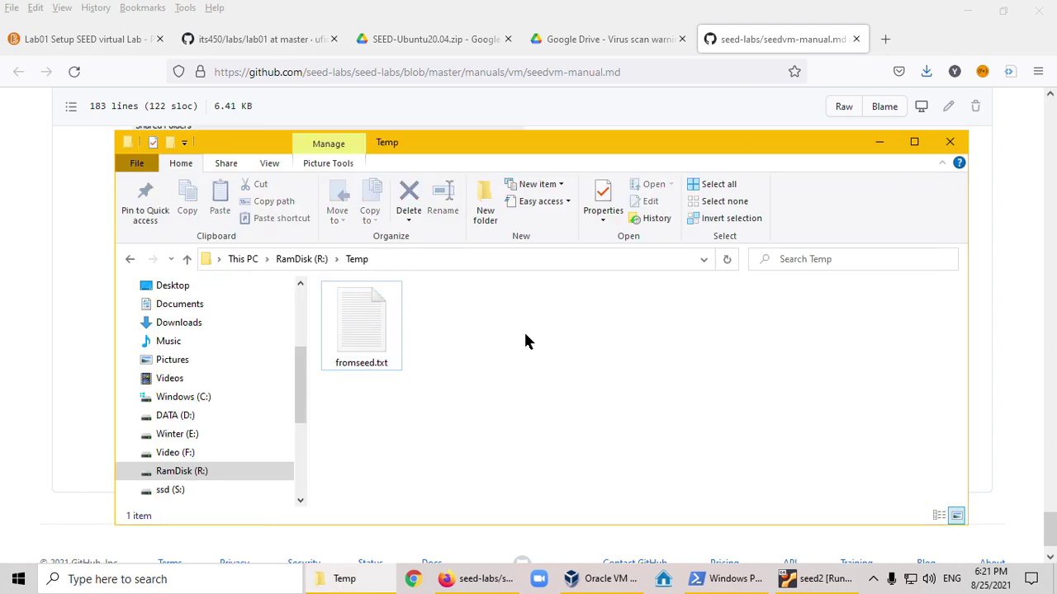
Create a new text document named fromhost.txt in the host's Temp folder.
{"action": "right_click", "coordinate": [471, 325]}
{"action": "mouse_move", "coordinate": [578, 282]}
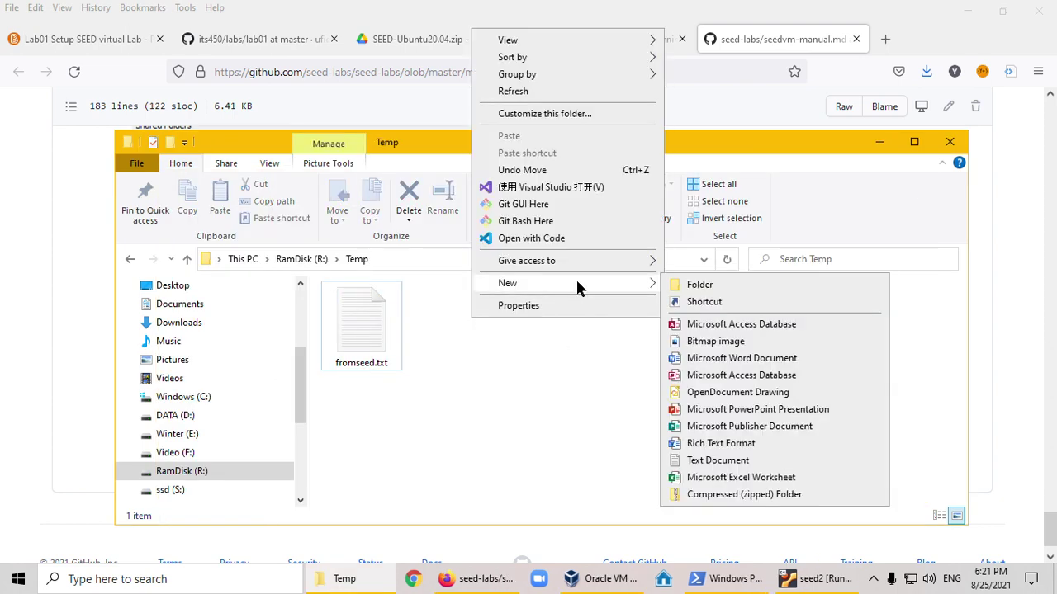
{"action": "left_click", "coordinate": [726, 460]}
{"action": "type", "text": "fromhsot"}
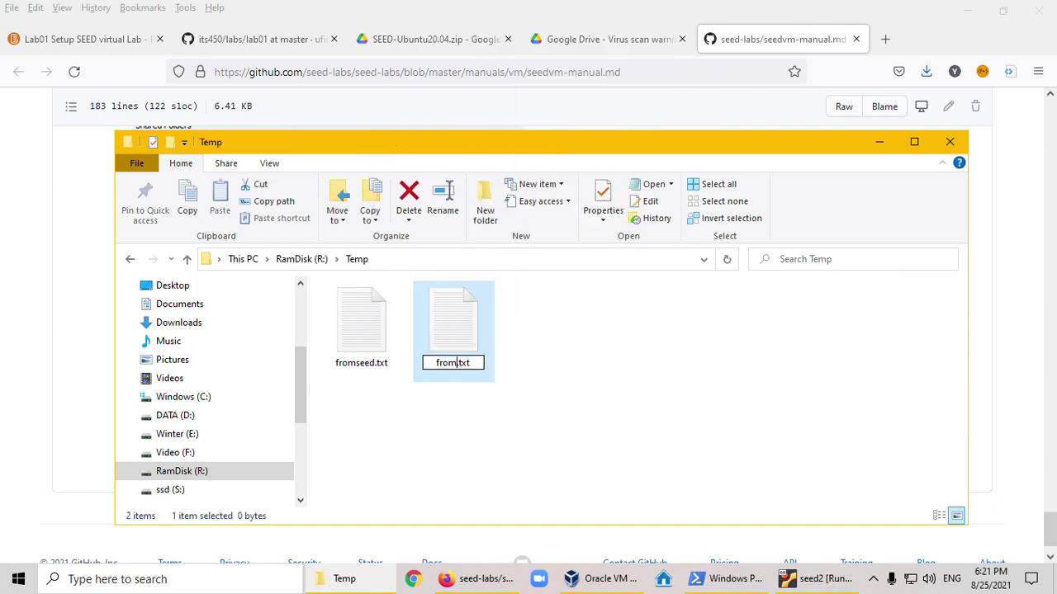
{"action": "key", "text": "BackSpace"}
{"action": "key", "text": "BackSpace"}
{"action": "key", "text": "BackSpace"}
{"action": "key", "text": "BackSpace"}
{"action": "type", "text": "host"}
{"action": "key", "text": "Return"}
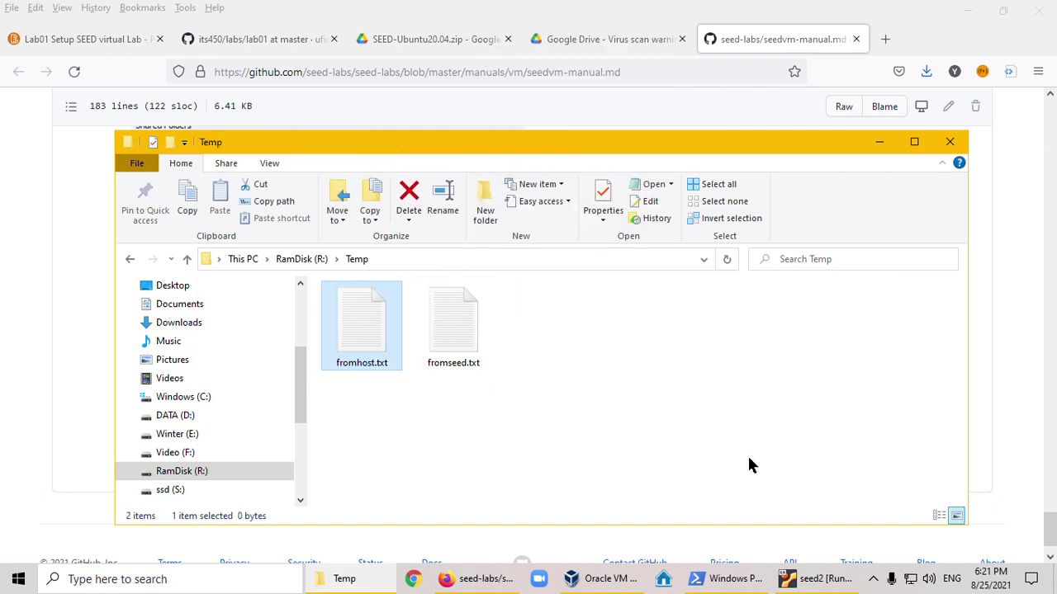
Open fromhost.txt, enter the text "This file is from host.", save it and close Notepad.
{"action": "key", "text": "Return"}
{"action": "type", "text": "This "}
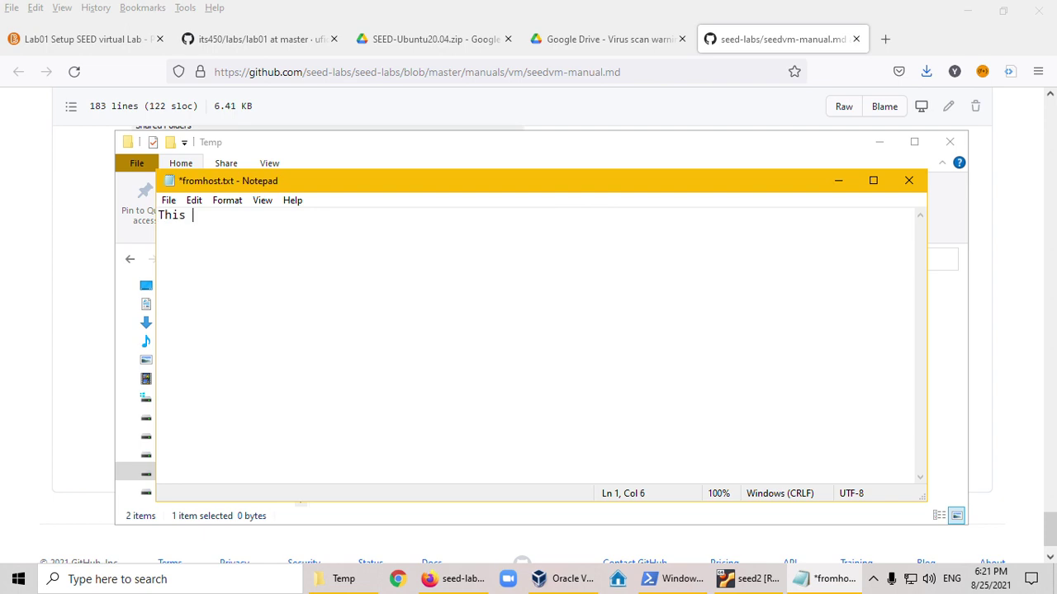
{"action": "type", "text": "file is from host."}
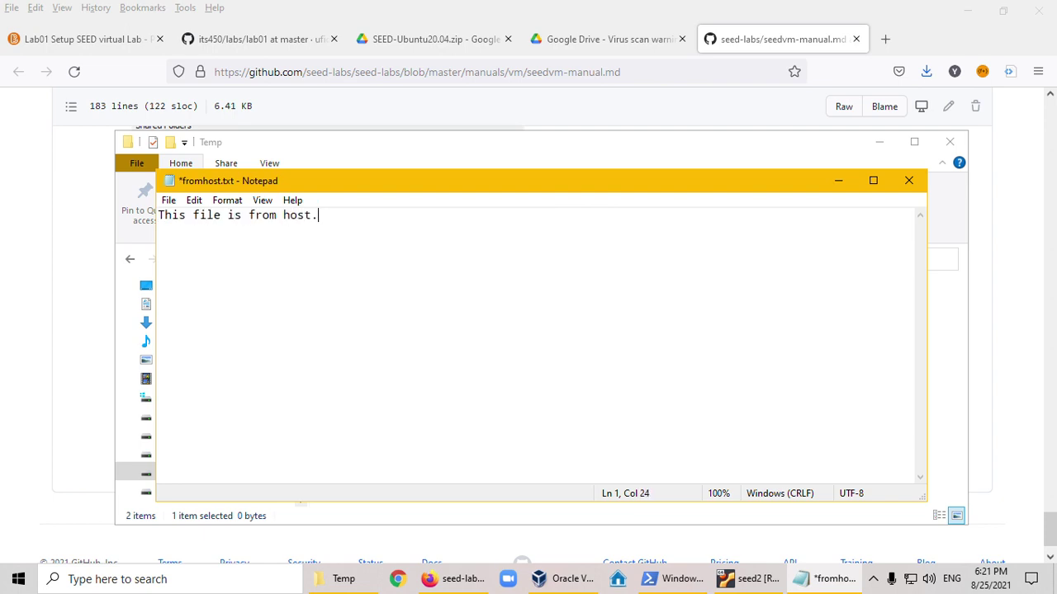
{"action": "key", "text": "ctrl+s"}
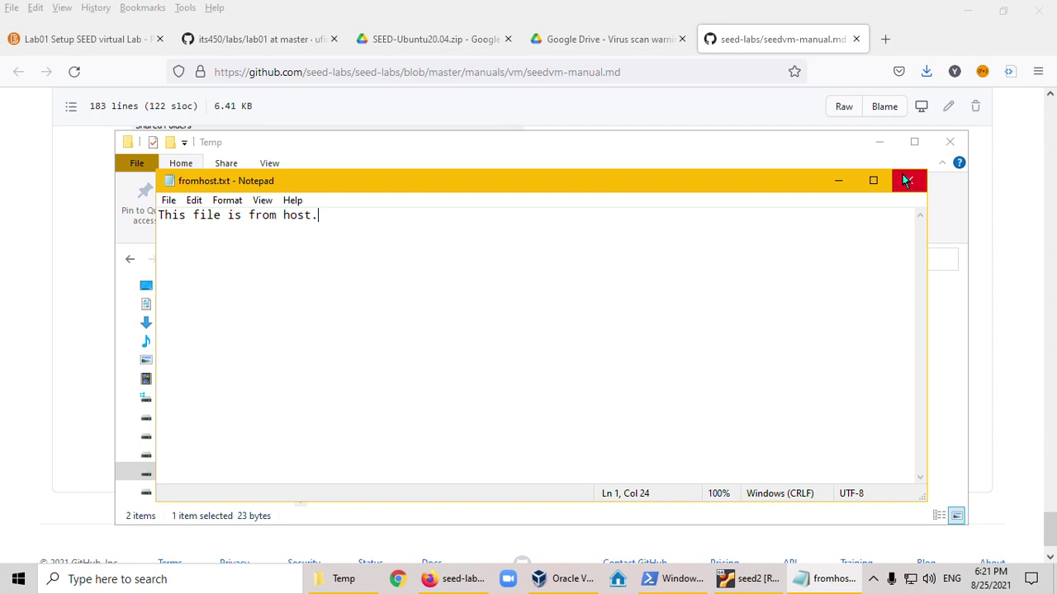
{"action": "left_click", "coordinate": [908, 181]}
{"action": "left_click", "coordinate": [657, 397]}
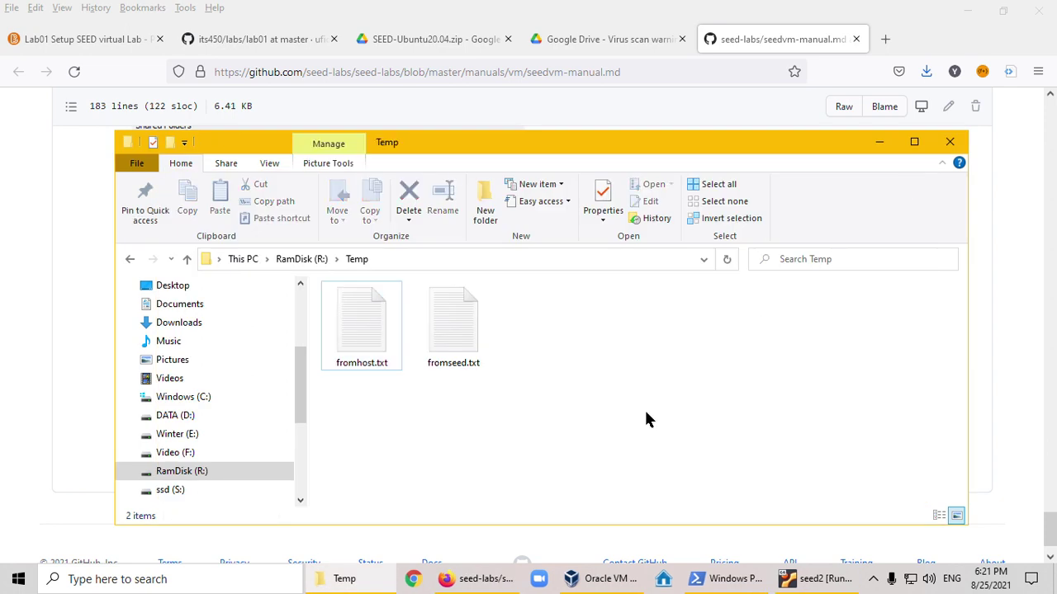
Switch to the seed2 machine, list the shared host folder and print fromhost.txt with cat.
{"action": "left_click", "coordinate": [817, 580]}
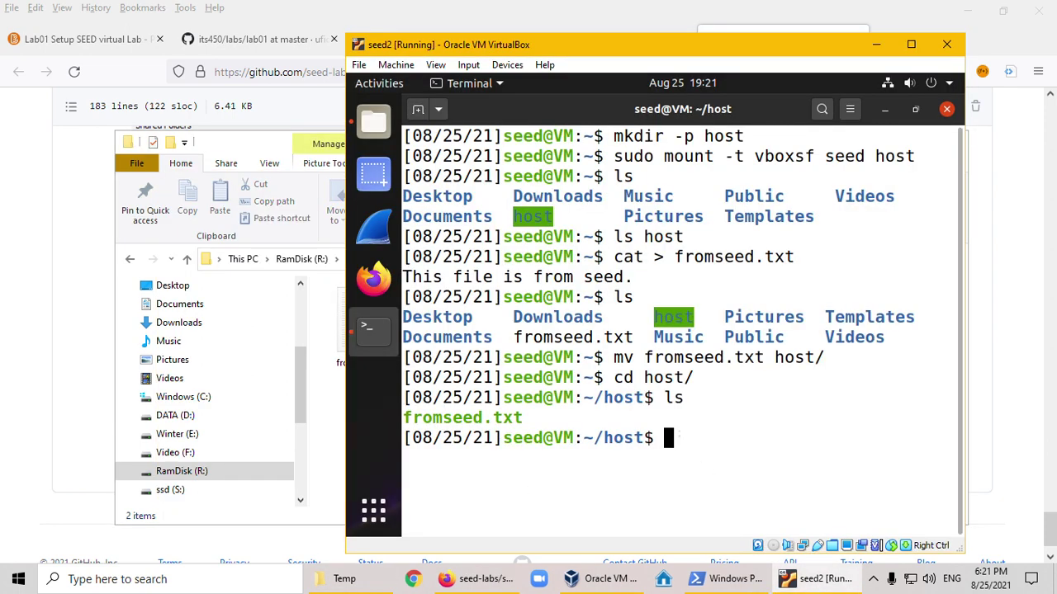
{"action": "type", "text": "ls"}
{"action": "key", "text": "Return"}
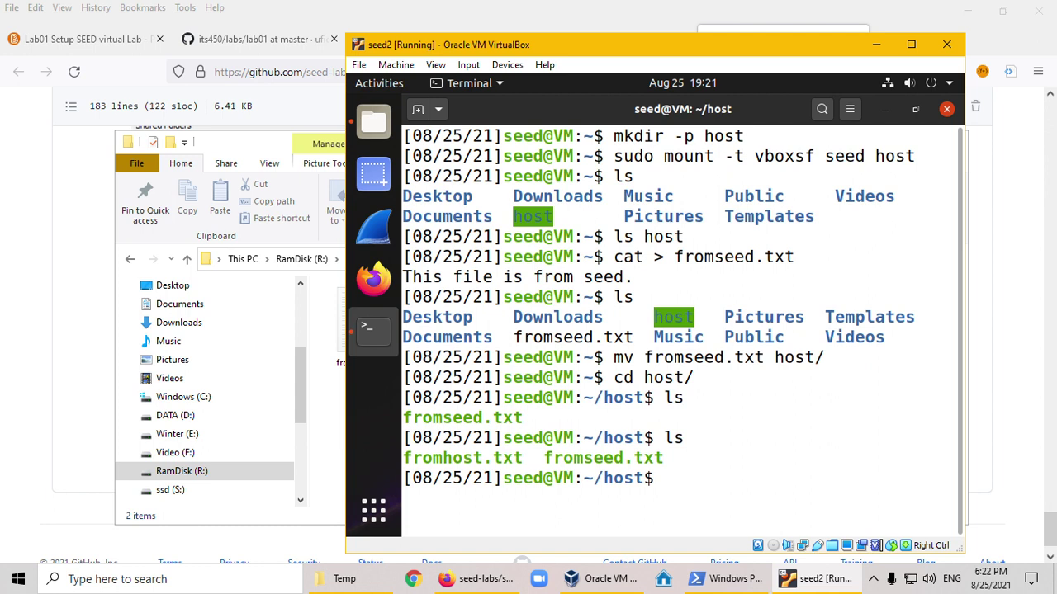
{"action": "type", "text": "cat fromh"}
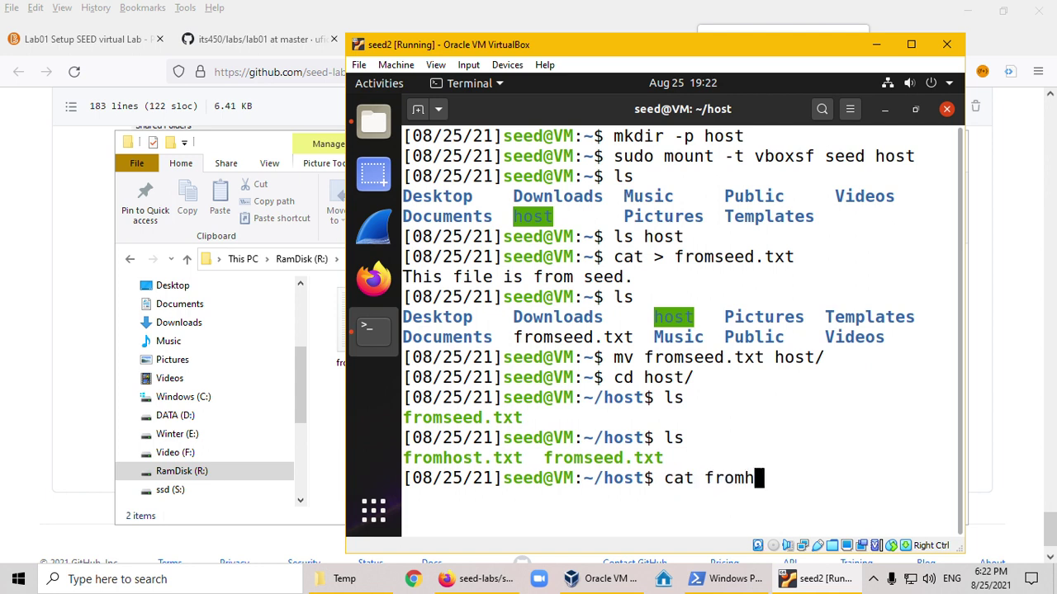
{"action": "key", "text": "Tab"}
{"action": "key", "text": "Return"}
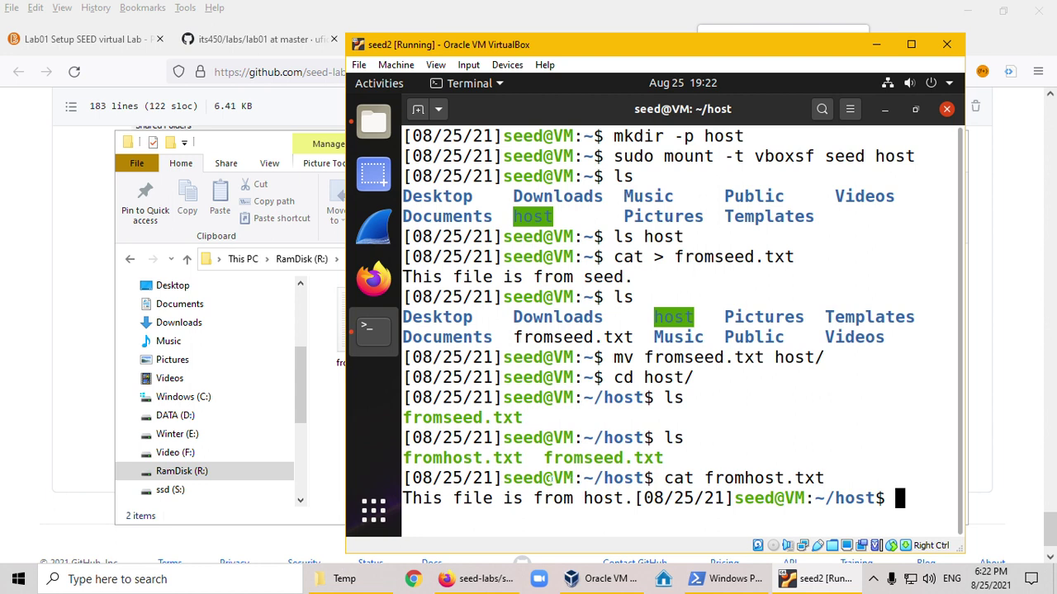
Close the terminal and the Files window in the seed2 machine and switch the machine to full screen.
{"action": "left_click", "coordinate": [24, 366]}
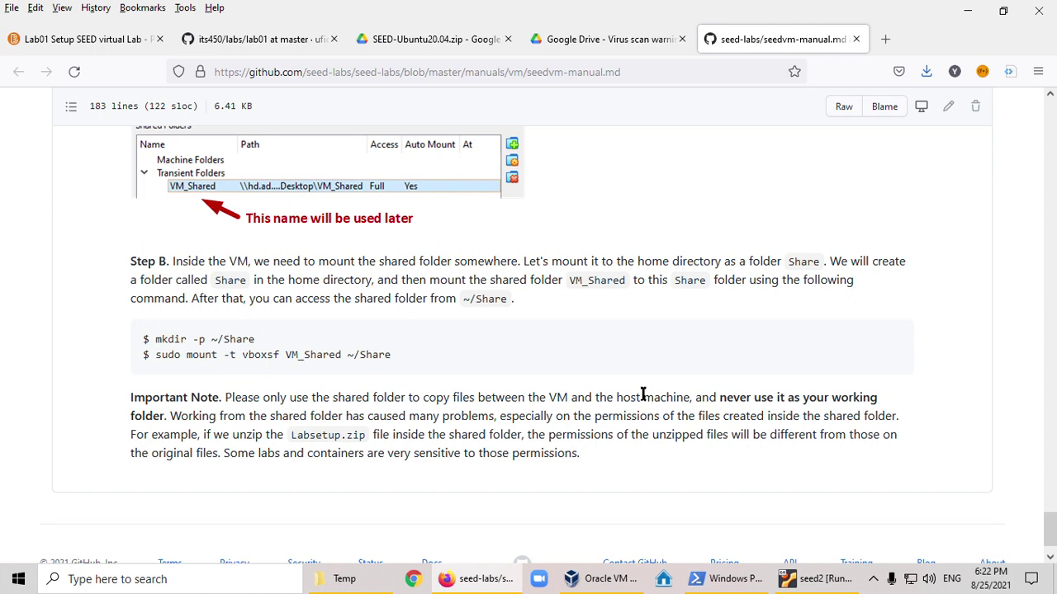
{"action": "left_click", "coordinate": [819, 583]}
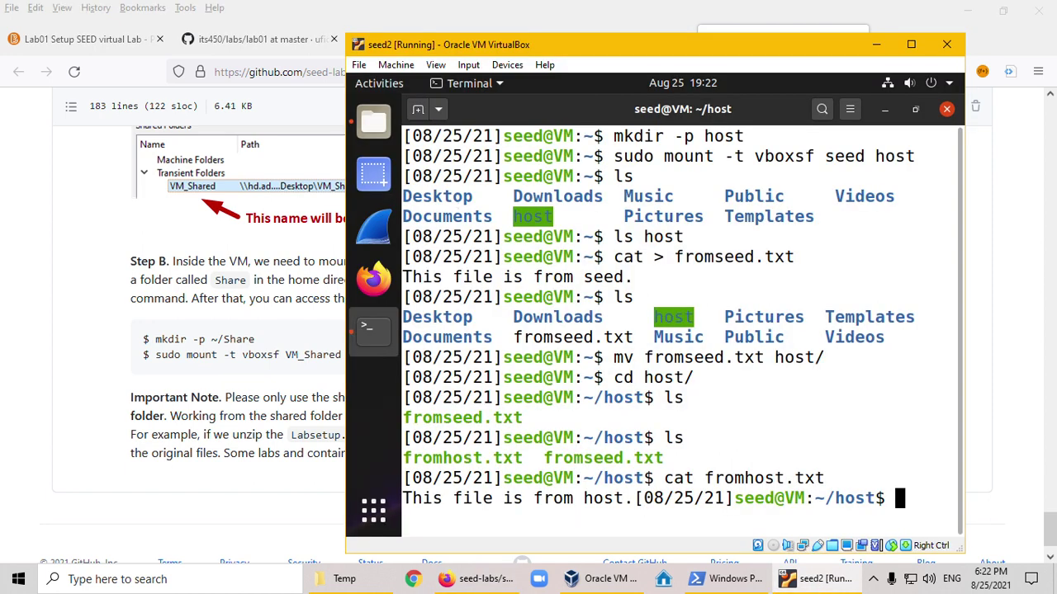
{"action": "left_click", "coordinate": [946, 109]}
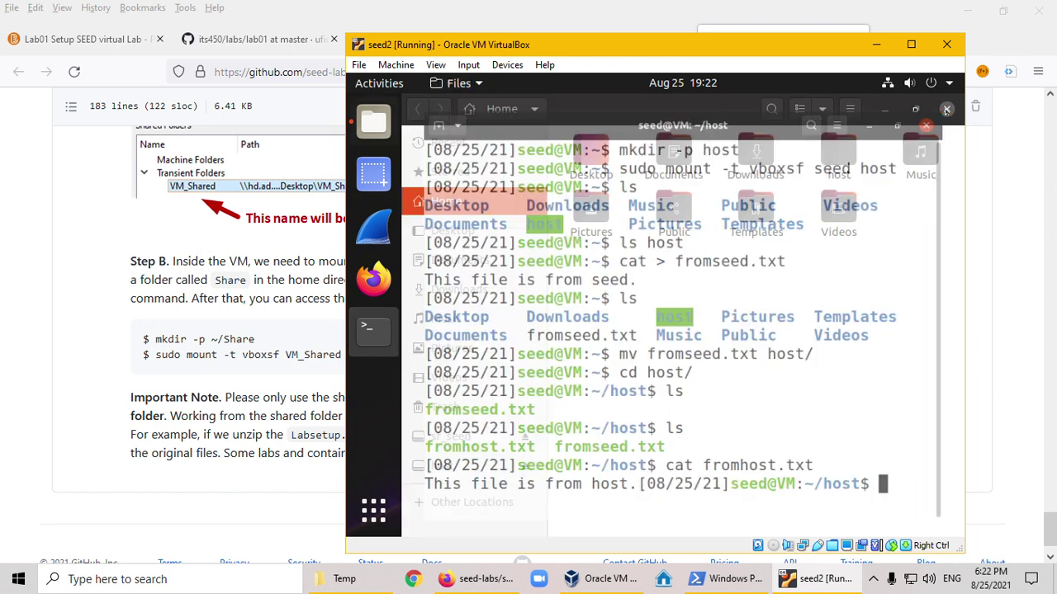
{"action": "left_click_drag", "start_coordinate": [549, 45], "coordinate": [483, 38]}
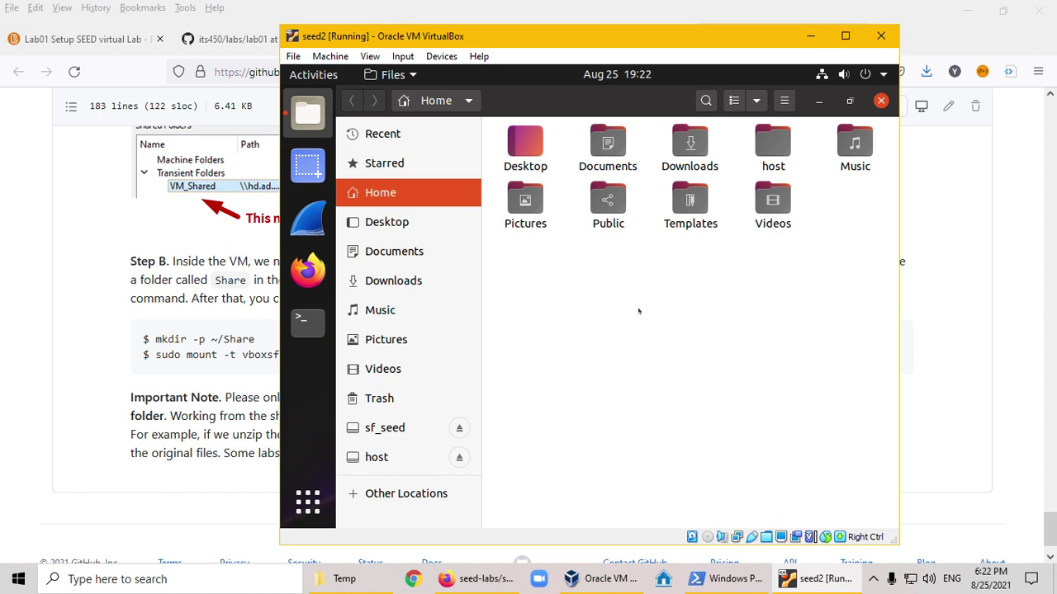
{"action": "key", "text": "Control_R+f"}
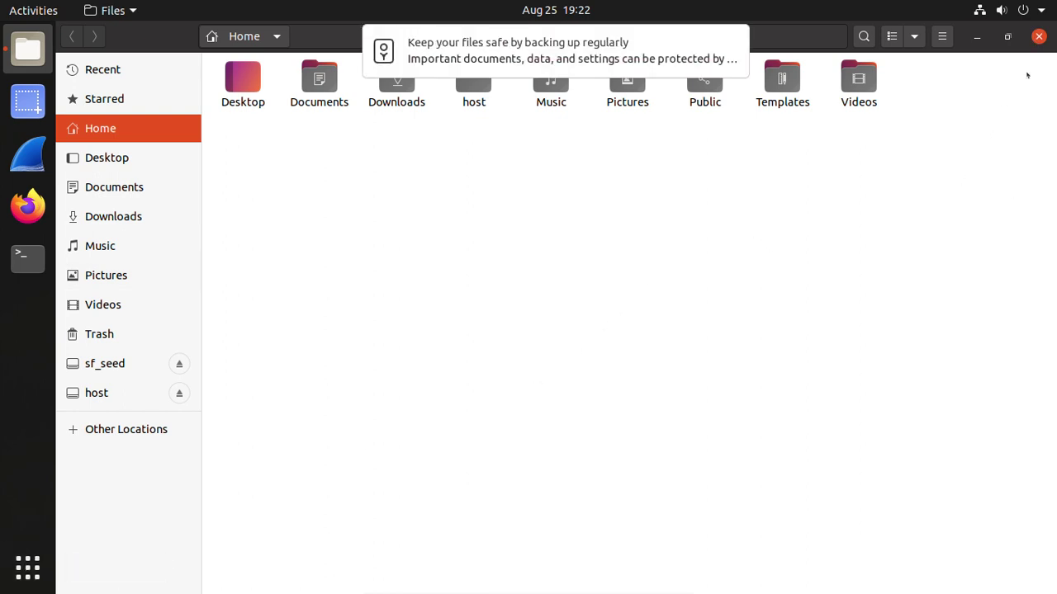
{"action": "left_click", "coordinate": [1038, 36]}
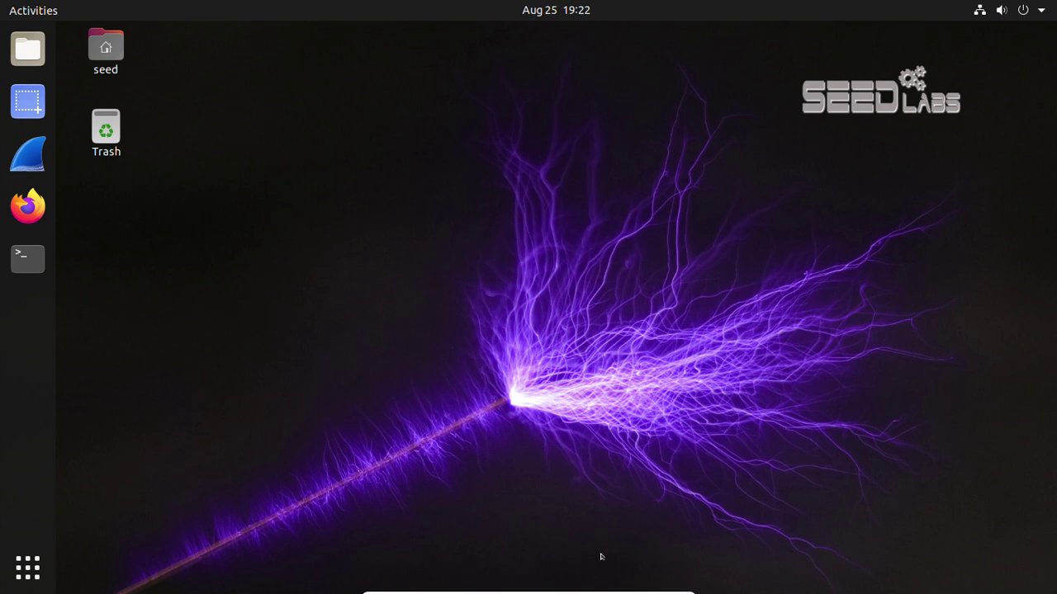
Switch from the full-screen machine to Firefox and review the report requirements on the its450 lab01 page.
{"action": "mouse_move", "coordinate": [641, 591]}
{"action": "left_click", "coordinate": [648, 587]}
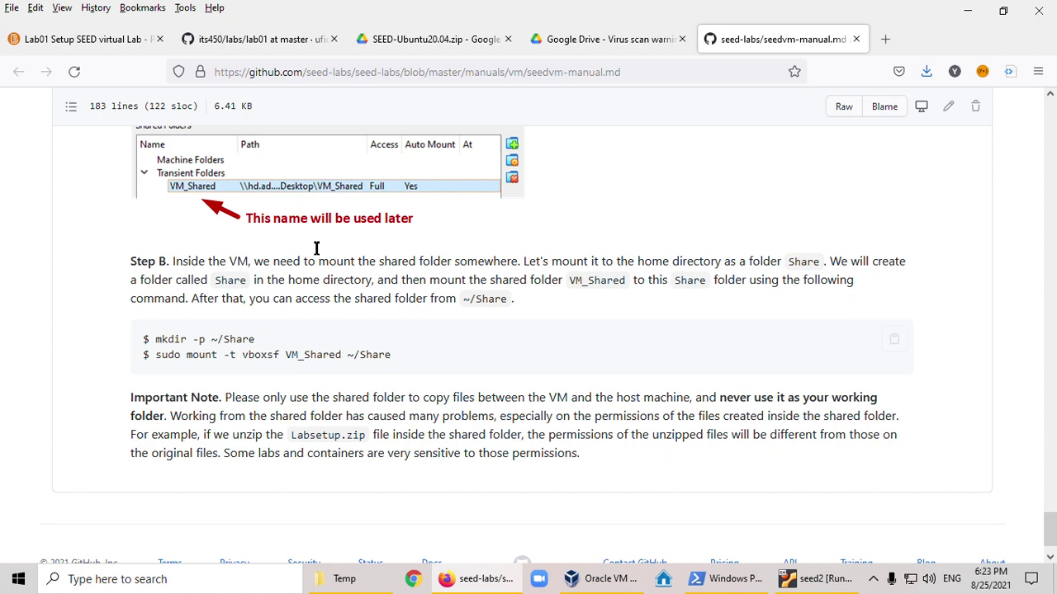
{"action": "left_click", "coordinate": [240, 39]}
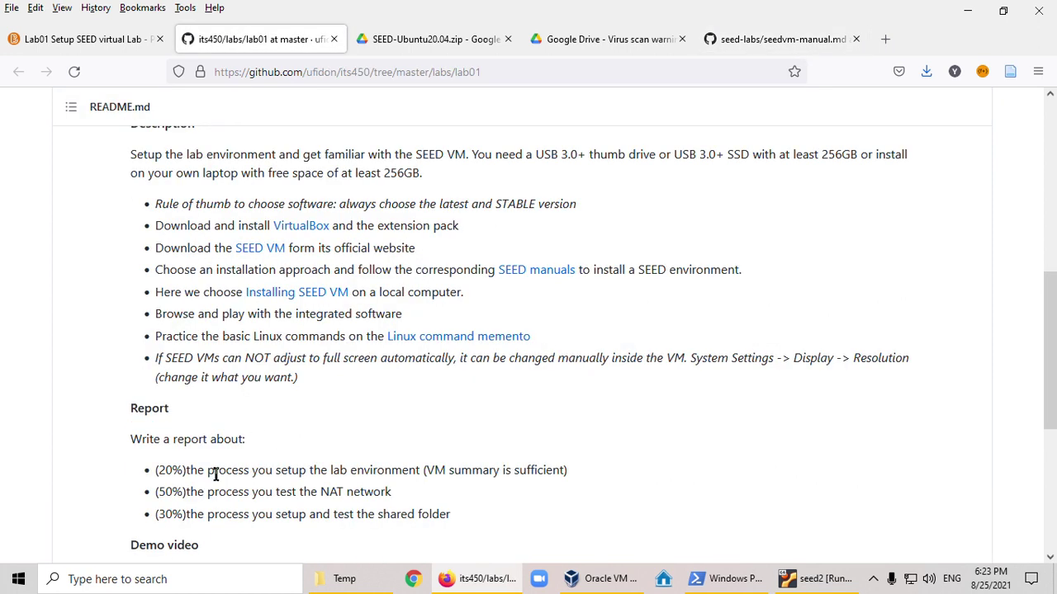
{"action": "left_click_drag", "start_coordinate": [279, 476], "coordinate": [527, 475]}
{"action": "left_click", "coordinate": [469, 476]}
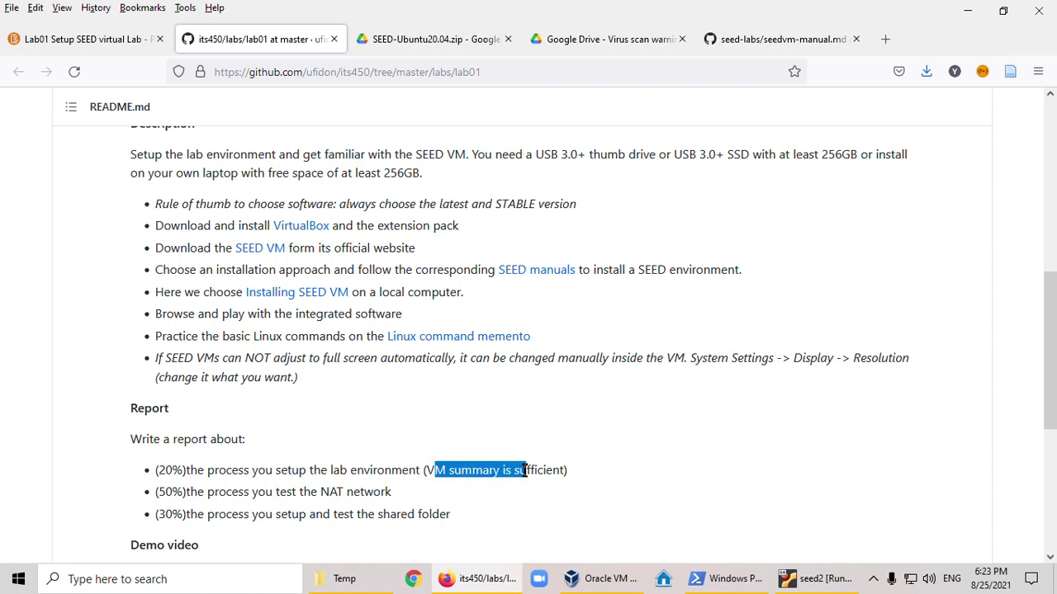
{"action": "left_click", "coordinate": [612, 441]}
{"action": "scroll", "coordinate": [612, 429], "scroll_direction": "down", "scroll_amount": 2}
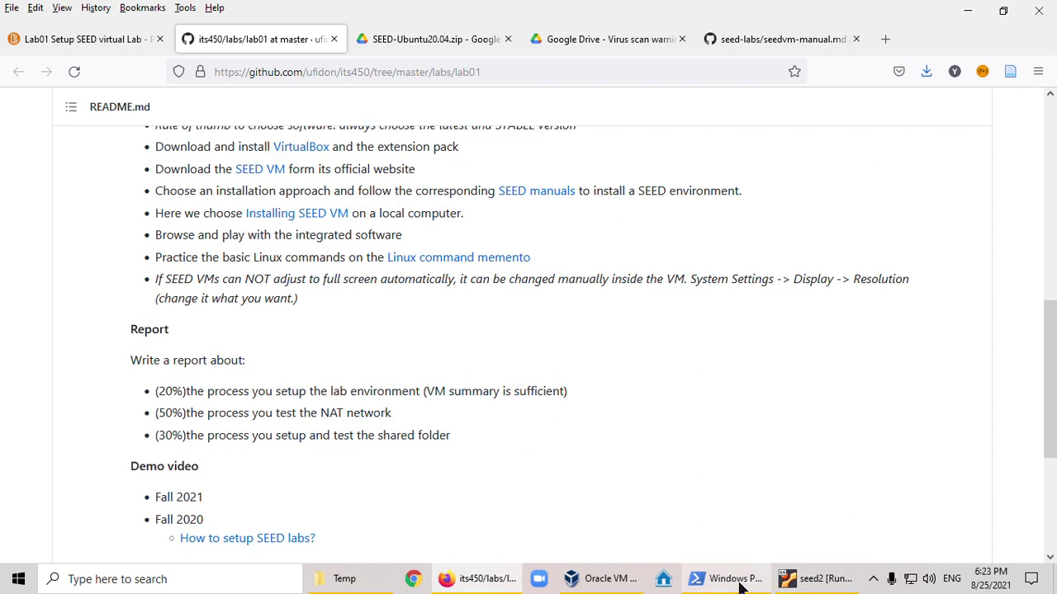
Check the seed2 summary in VirtualBox Manager, and return to the lab01 page to read the NAT network report item.
{"action": "left_click", "coordinate": [590, 580]}
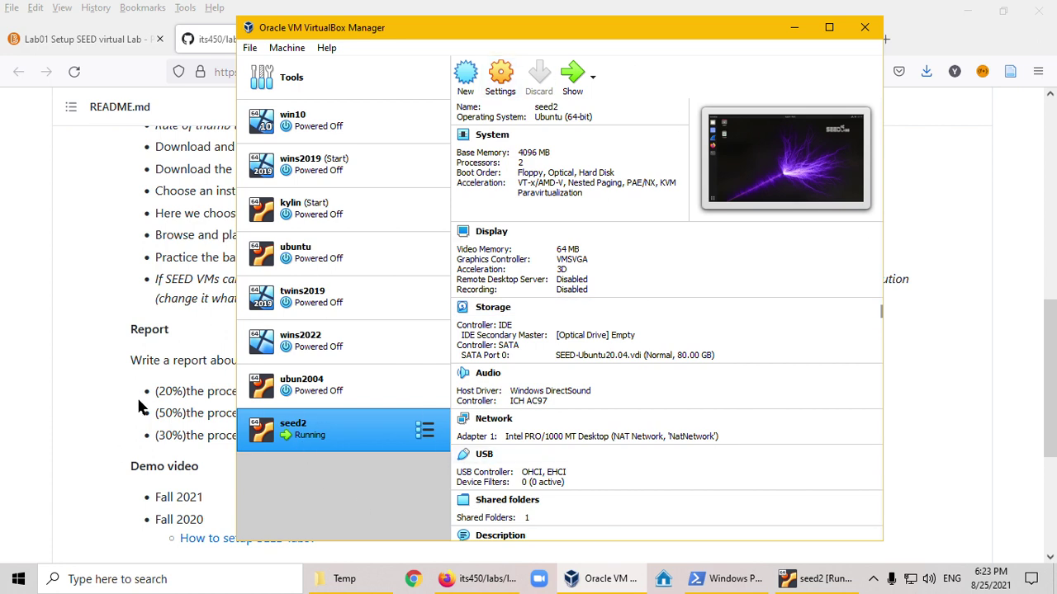
{"action": "left_click", "coordinate": [199, 390]}
{"action": "left_click_drag", "start_coordinate": [199, 390], "coordinate": [299, 391]}
{"action": "left_click", "coordinate": [462, 418]}
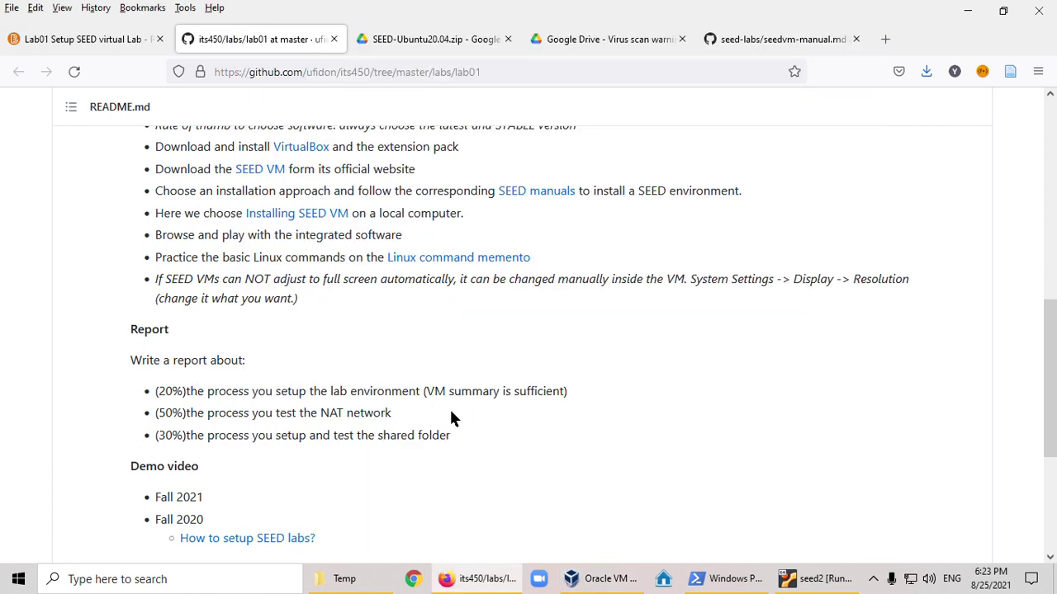
{"action": "left_click_drag", "start_coordinate": [185, 413], "coordinate": [345, 413]}
{"action": "left_click", "coordinate": [334, 415]}
{"action": "left_click", "coordinate": [416, 413]}
Switch to the seed2 machine, open a terminal from its desktop and change to the home directory.
{"action": "left_click", "coordinate": [808, 584]}
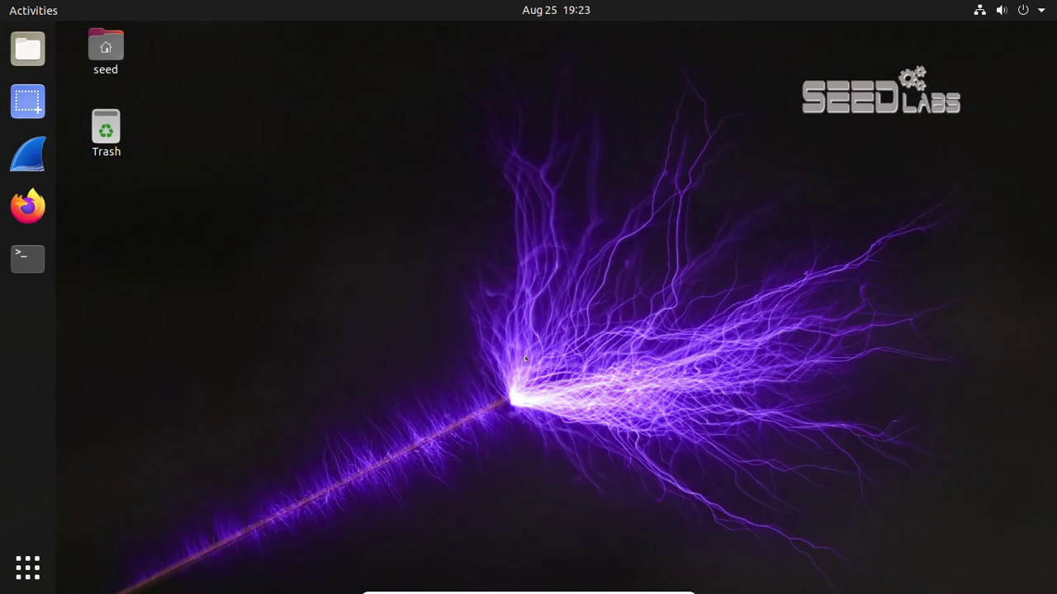
{"action": "right_click", "coordinate": [345, 184]}
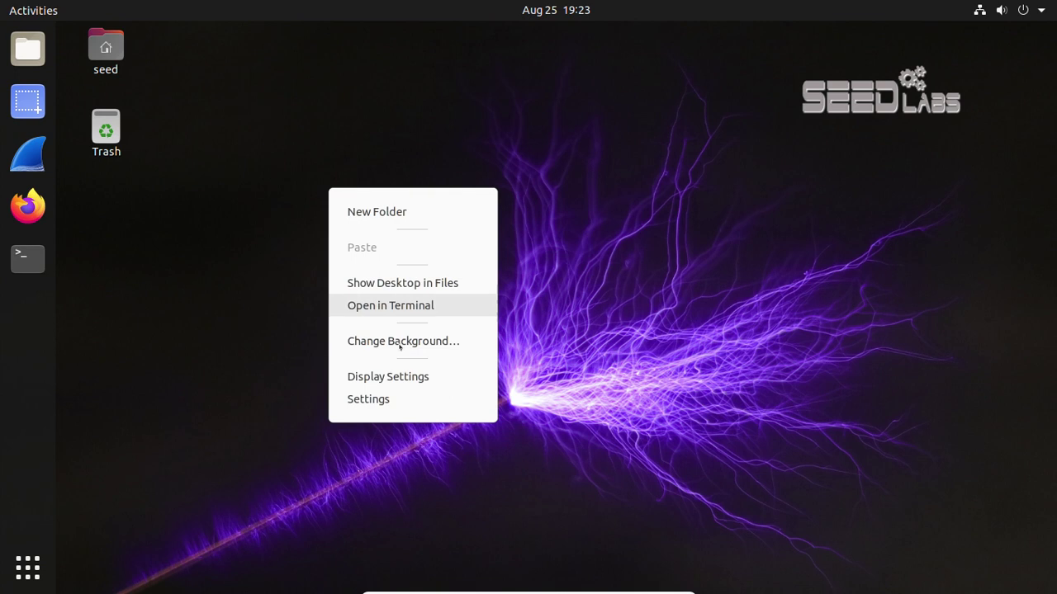
{"action": "left_click", "coordinate": [424, 308]}
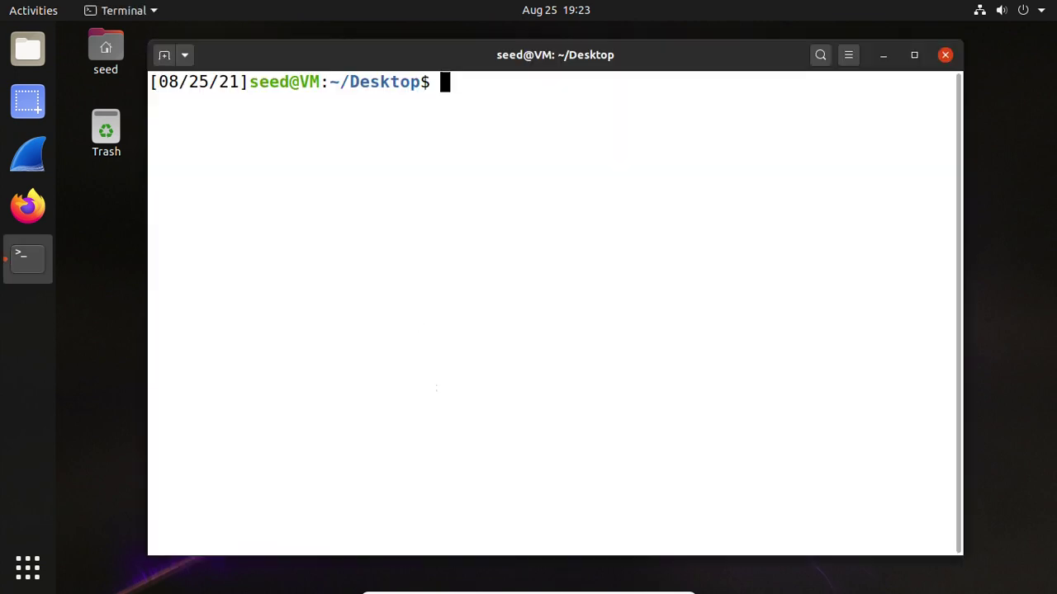
{"action": "type", "text": "cd"}
{"action": "key", "text": "Return"}
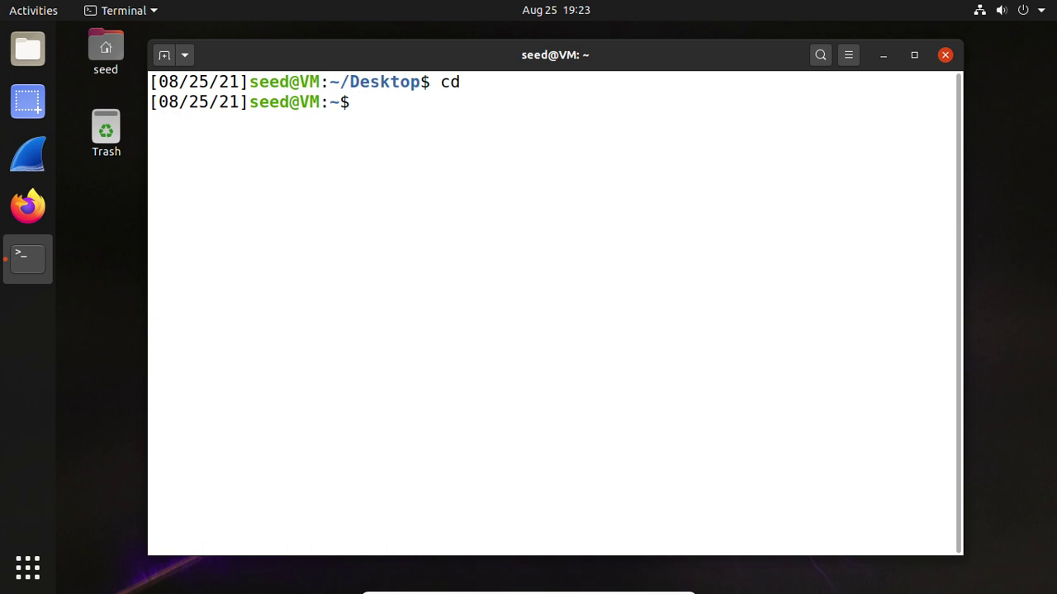
Run ip and ip address in the terminal, and highlight the IPv4 address of enp0s3.
{"action": "type", "text": "ip"}
{"action": "key", "text": "Return"}
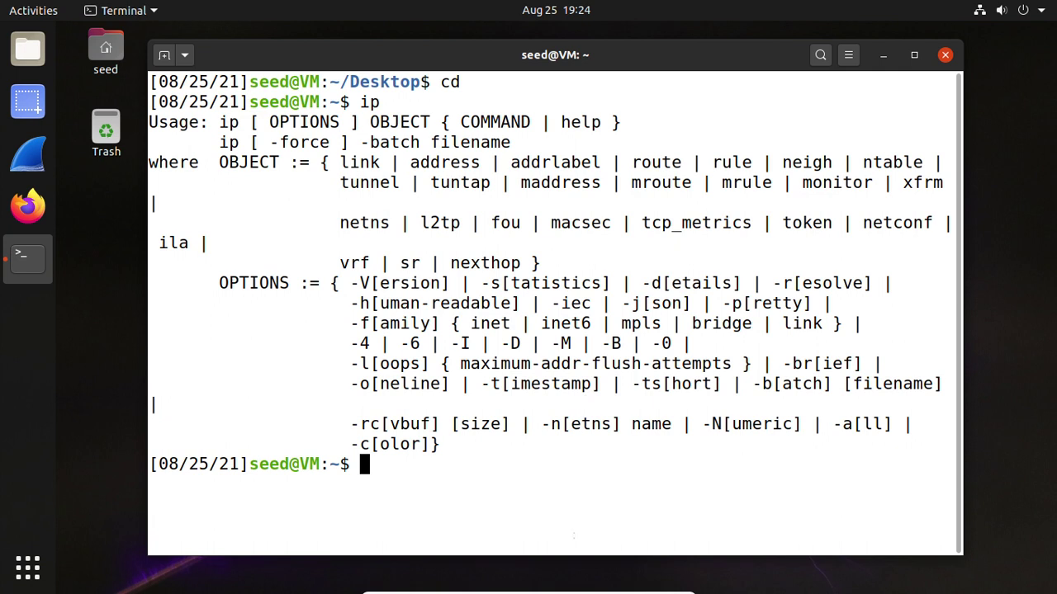
{"action": "type", "text": "ip a"}
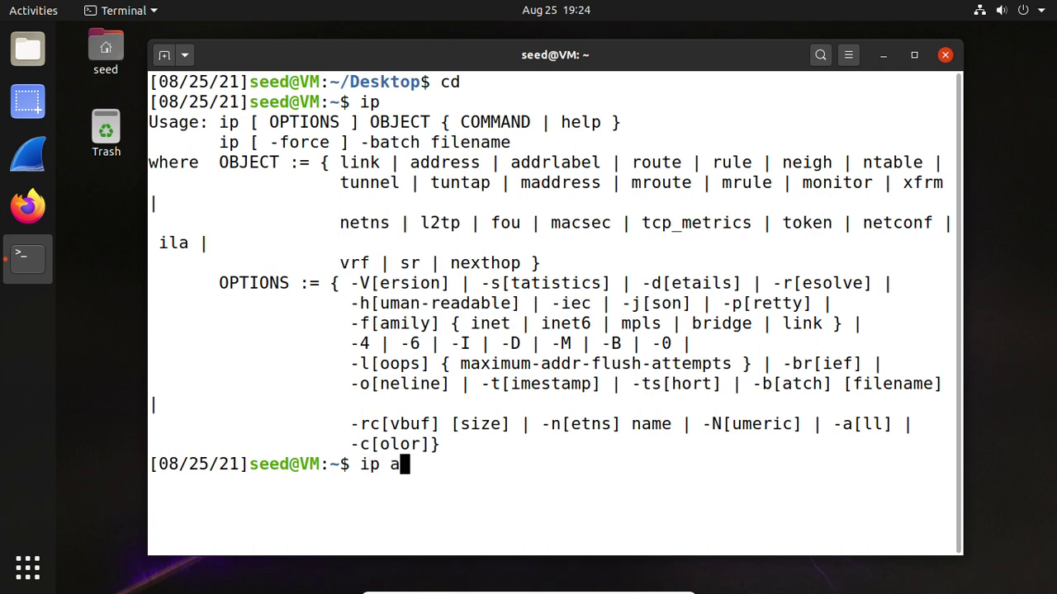
{"action": "type", "text": "ddress"}
{"action": "key", "text": "Return"}
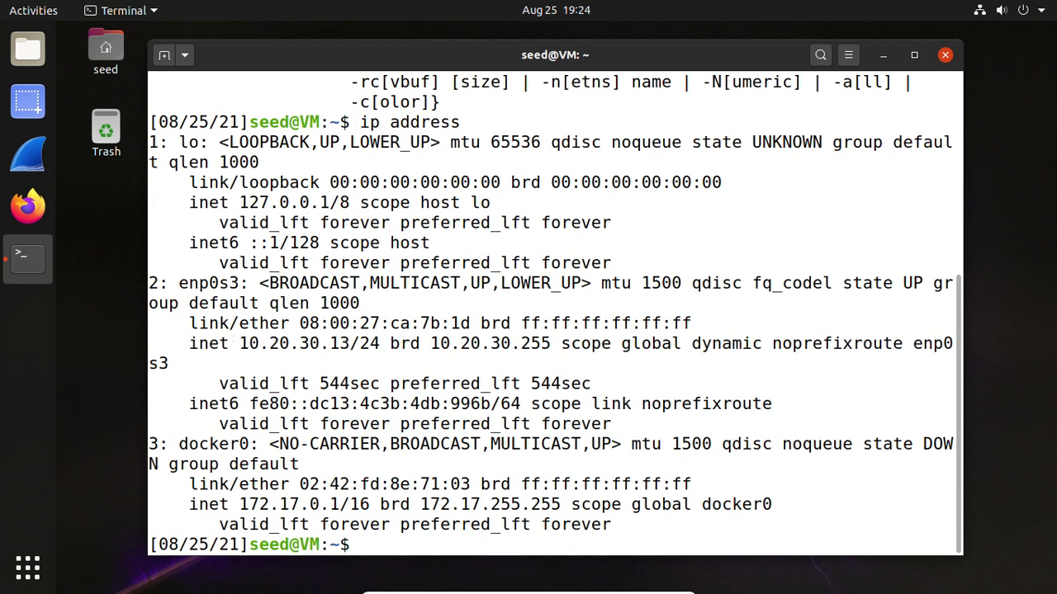
{"action": "left_click_drag", "start_coordinate": [171, 363], "coordinate": [378, 344]}
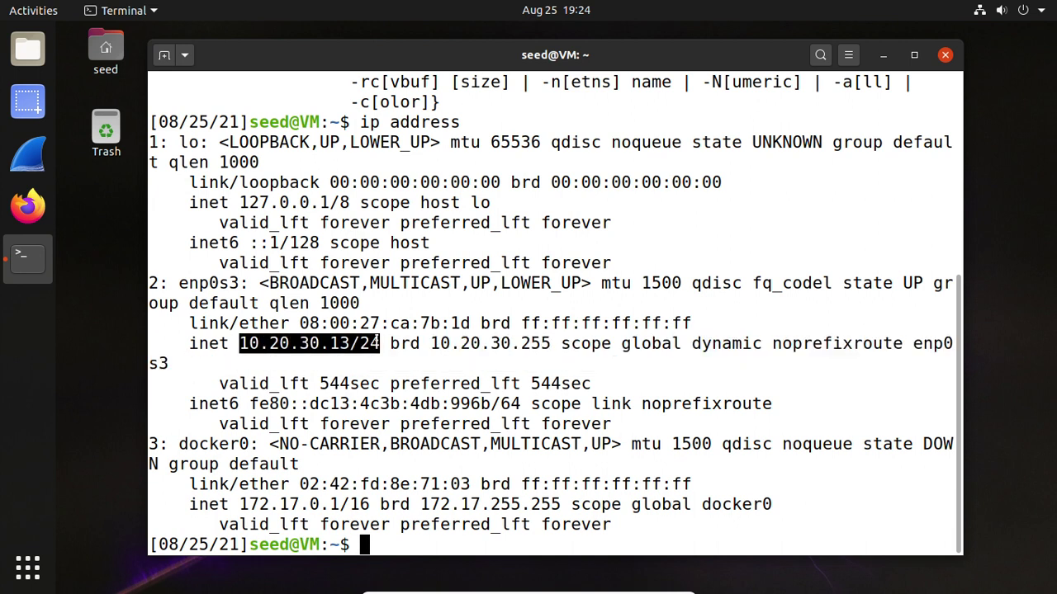